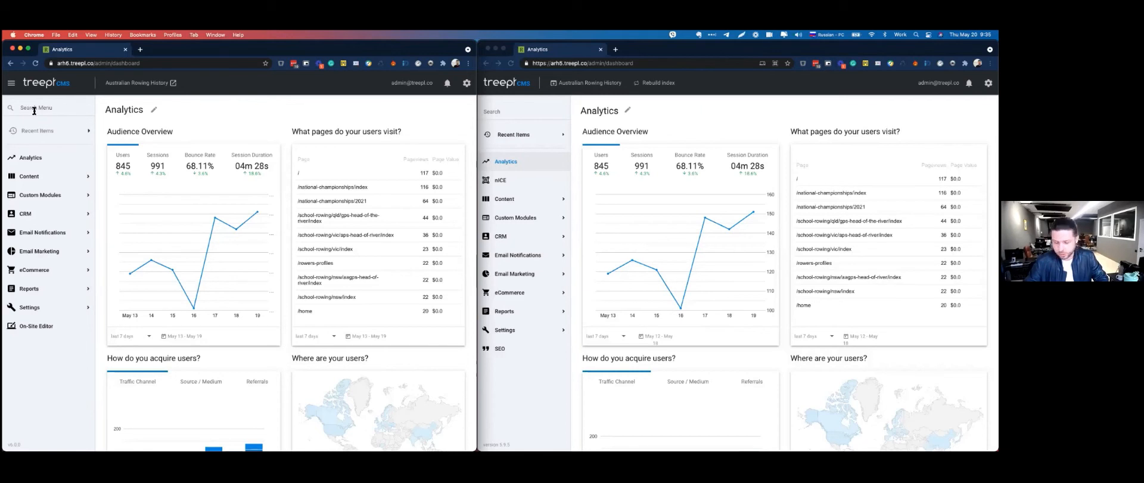
Collapse the side menu in the v6 admin and expand it again.
click(11, 85)
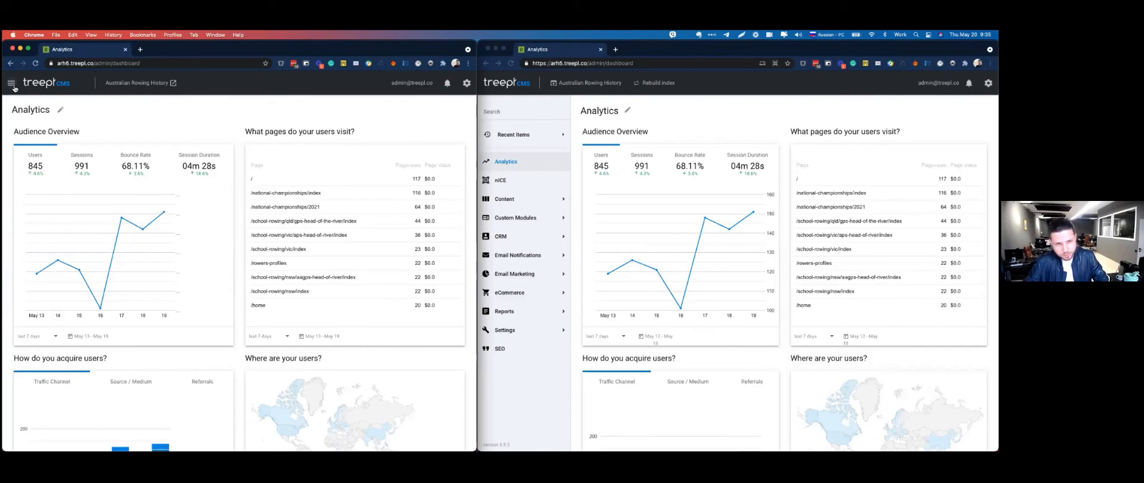
click(12, 84)
click(12, 84)
click(12, 86)
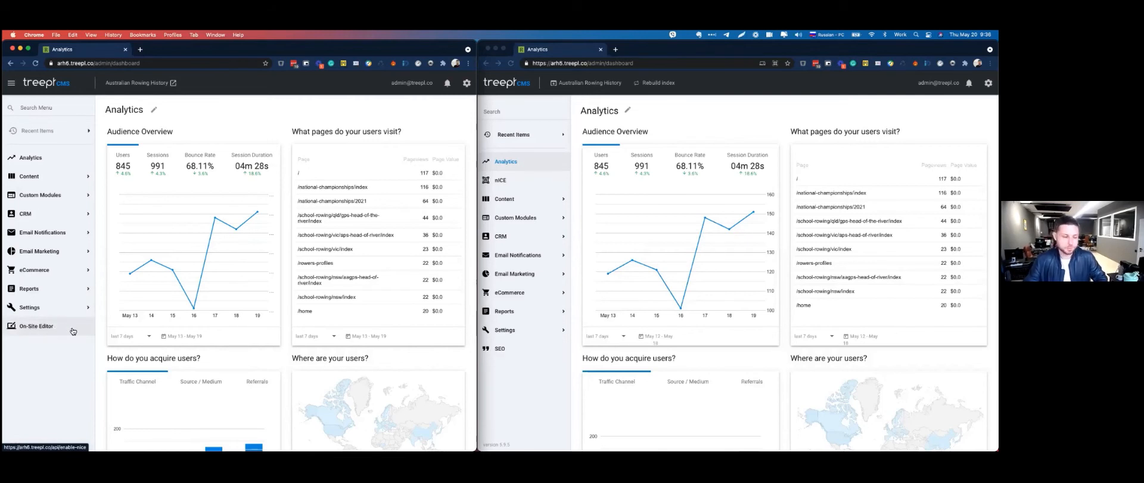
View the SEO page under Settings in the v6 admin, then collapse the Settings group.
click(45, 313)
scroll(30, 393, down, 1)
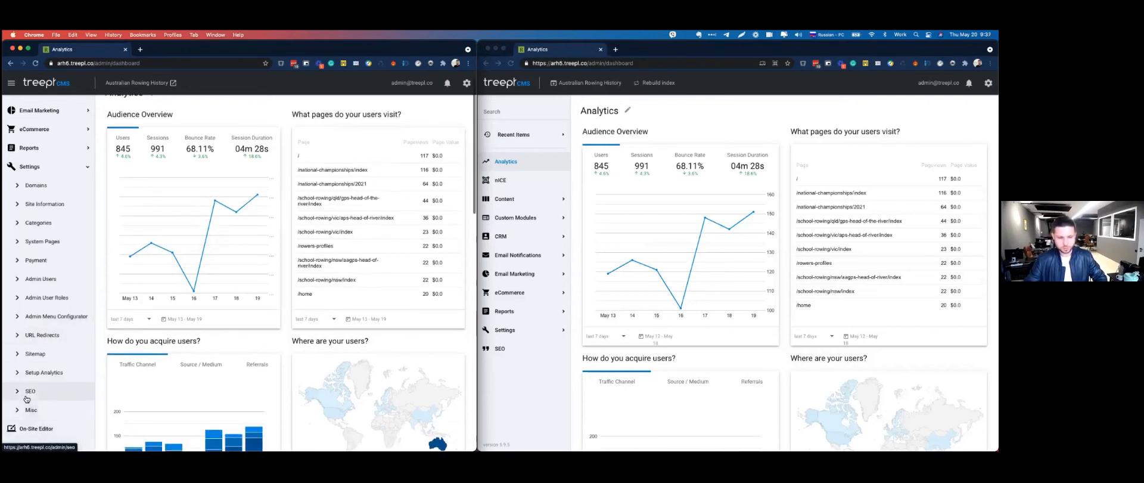
click(27, 392)
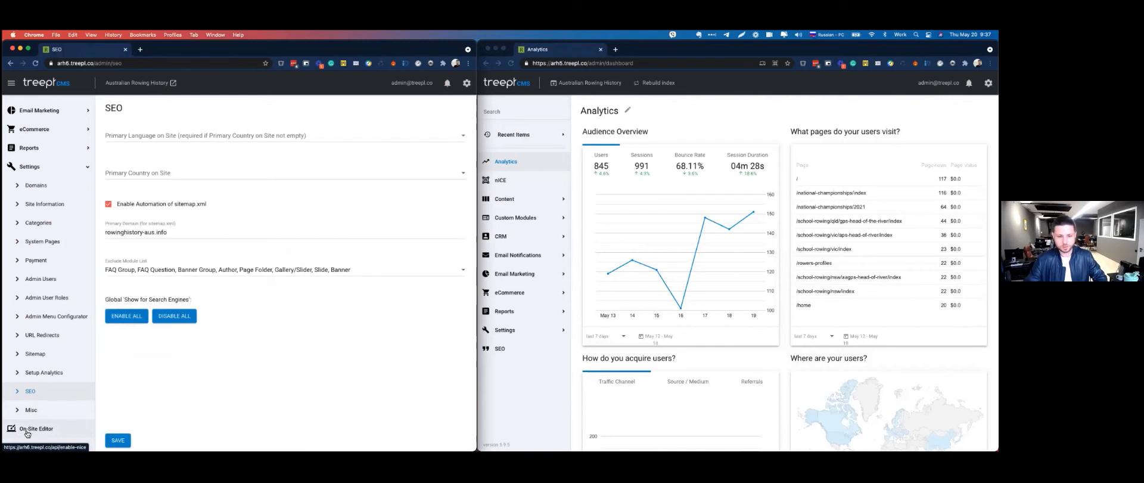
scroll(30, 417, up, 3)
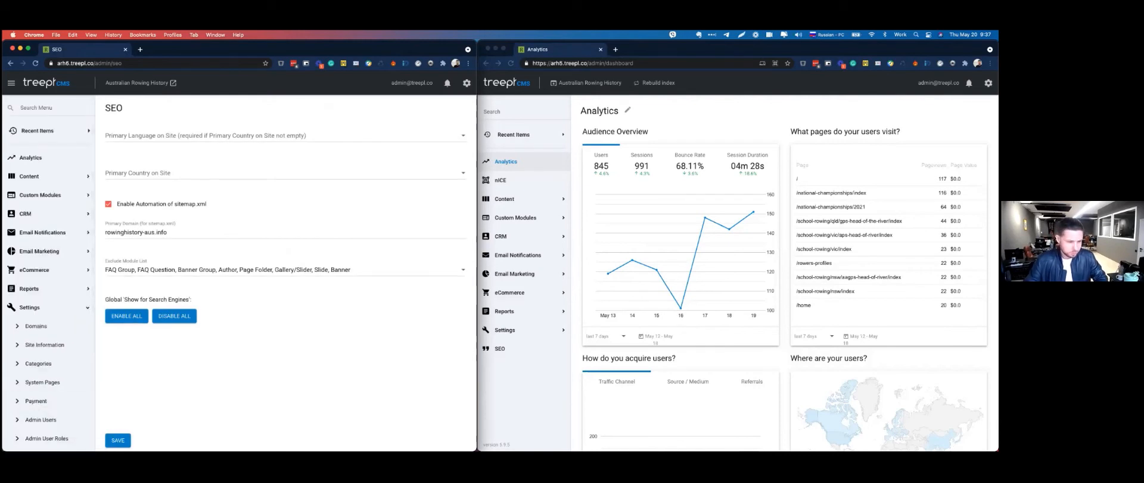
click(56, 309)
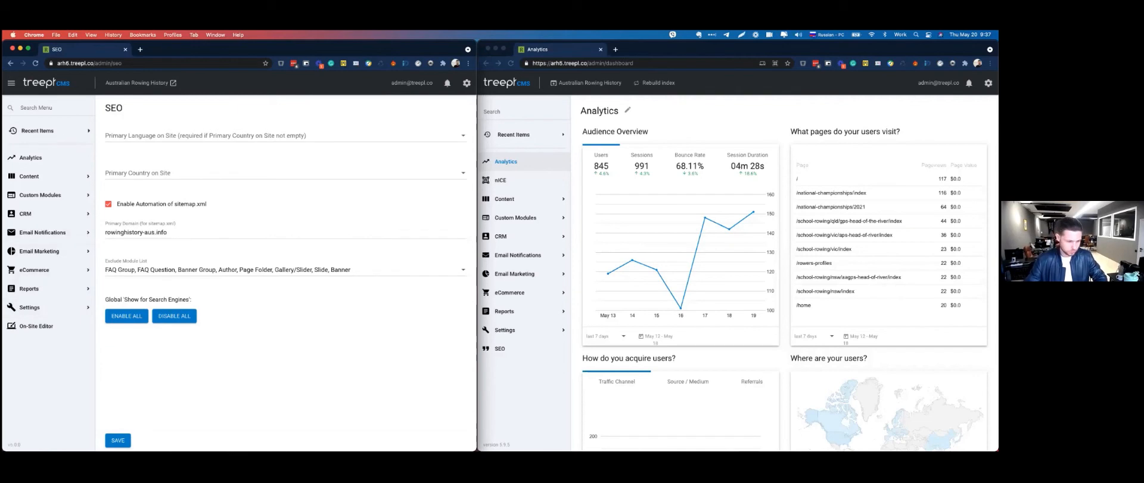
Expand Custom Modules in both admin windows and open the National Championships Results module in the v6 admin.
click(60, 199)
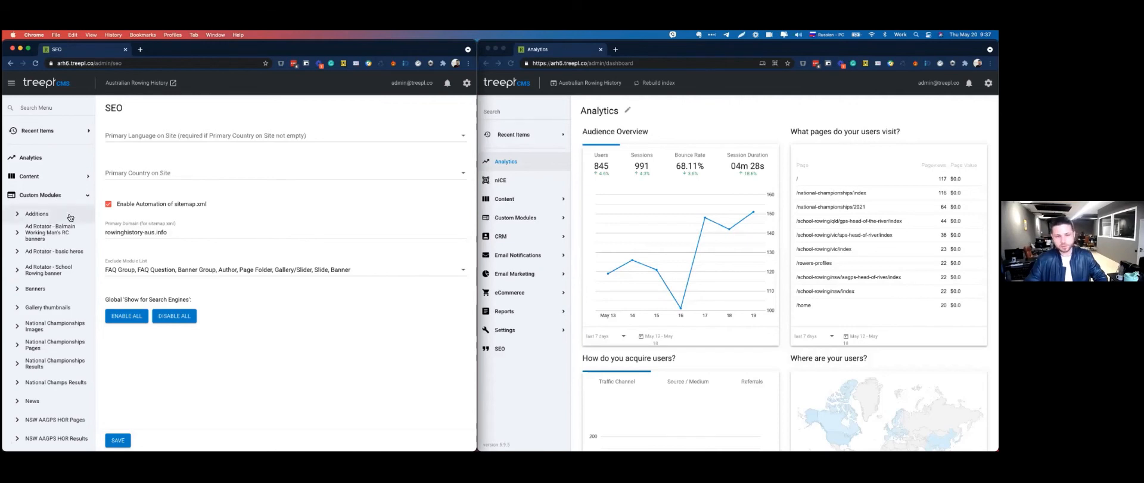
click(515, 217)
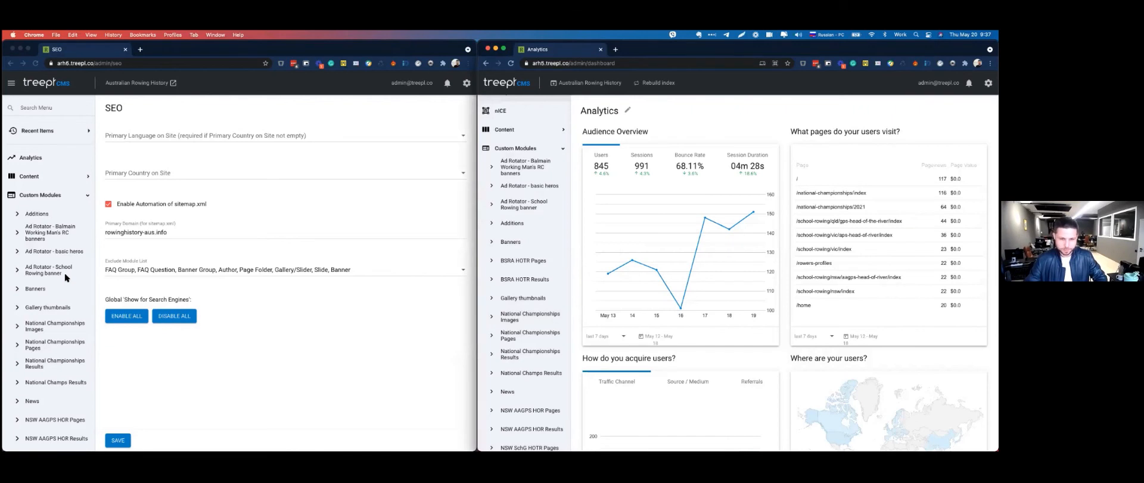
scroll(64, 273, down, 2)
click(56, 327)
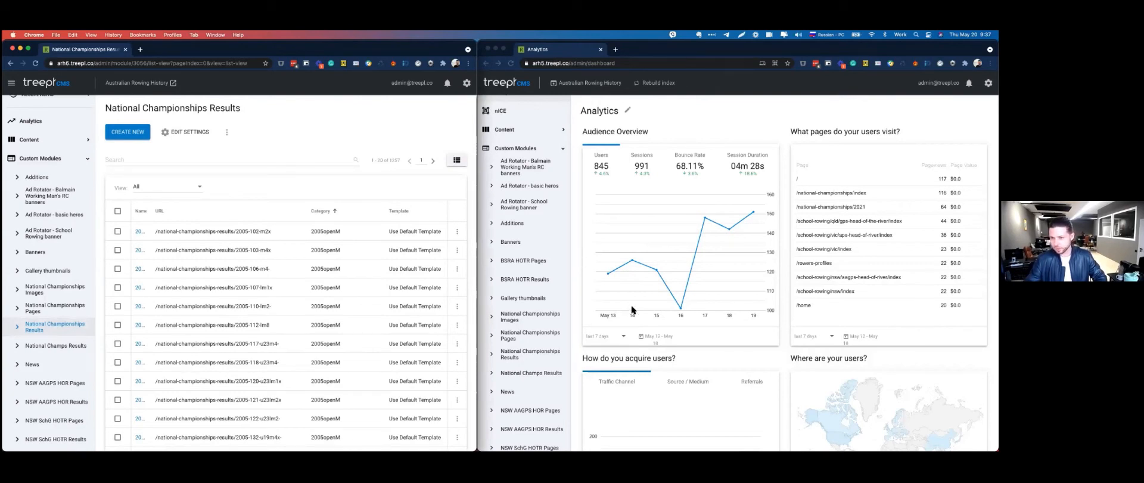
Show the National Championships Results list in both admins and widen the Name column in v6.
scroll(548, 321, down, 2)
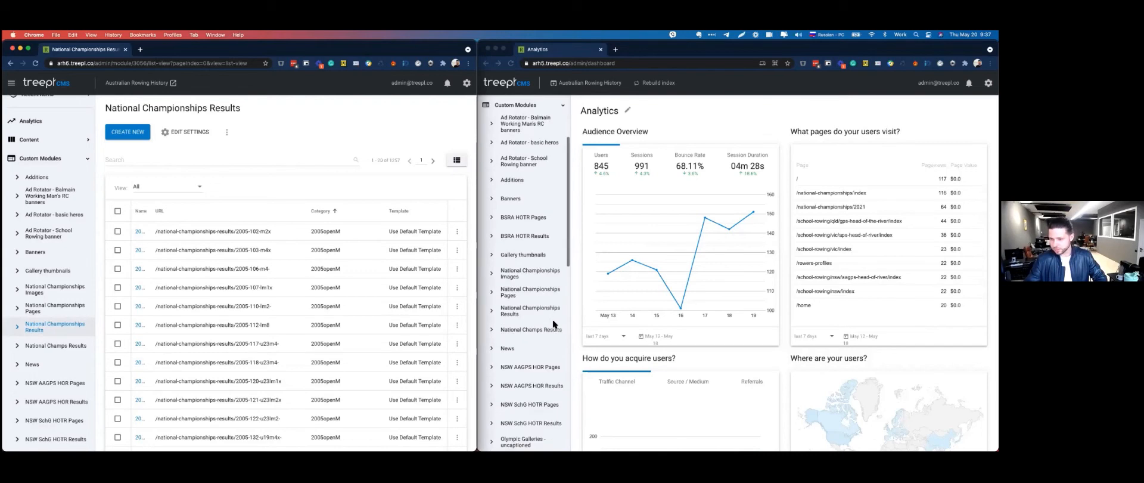
click(540, 311)
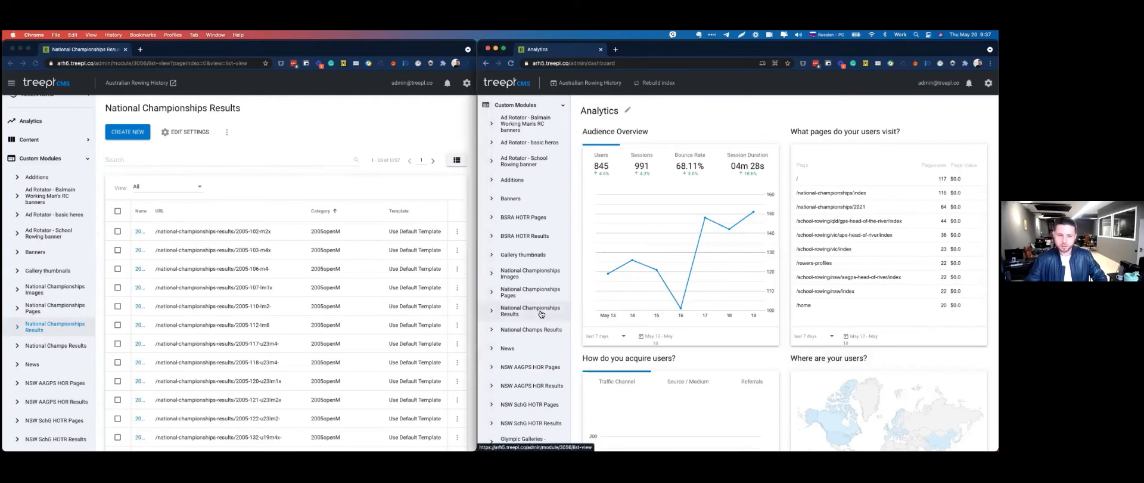
click(43, 177)
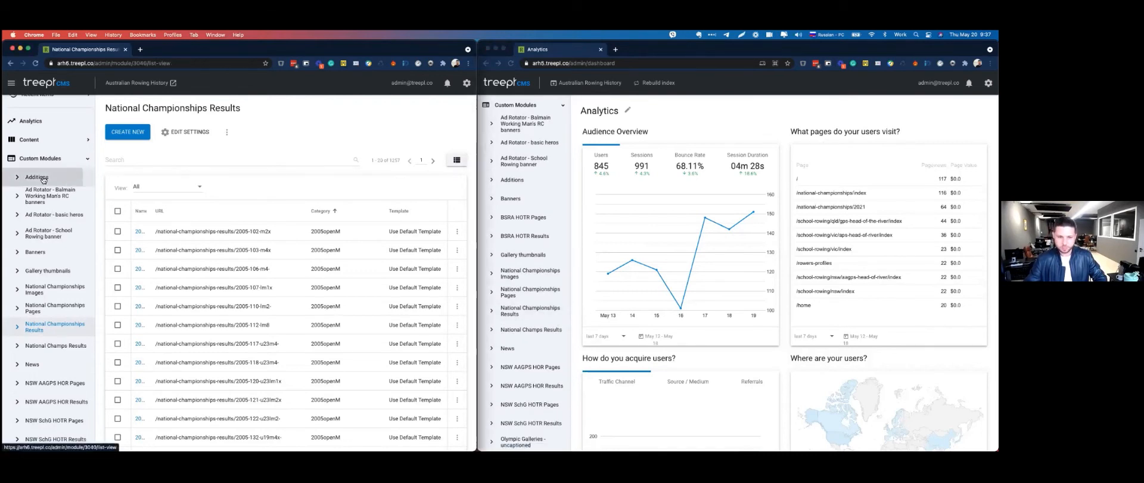
click(530, 310)
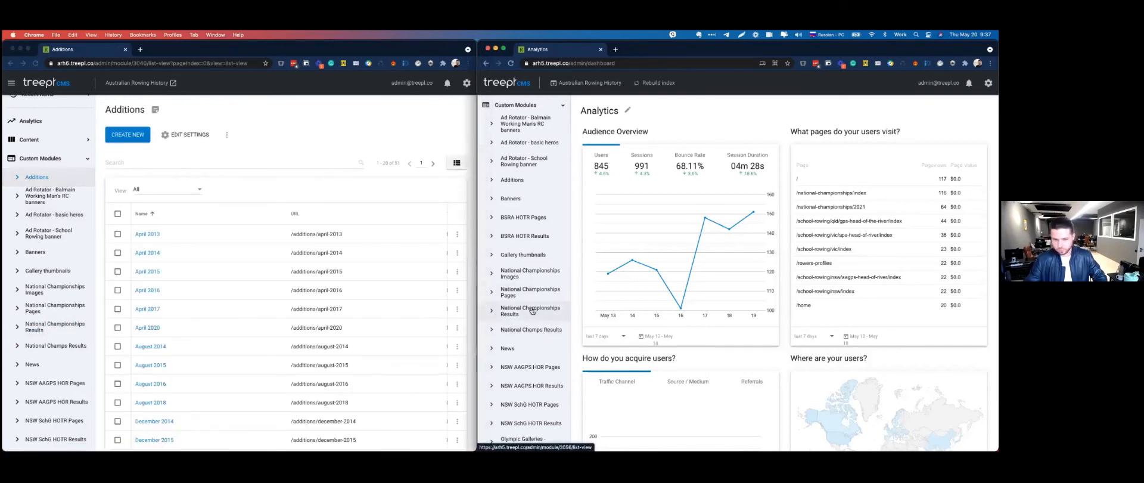
click(51, 327)
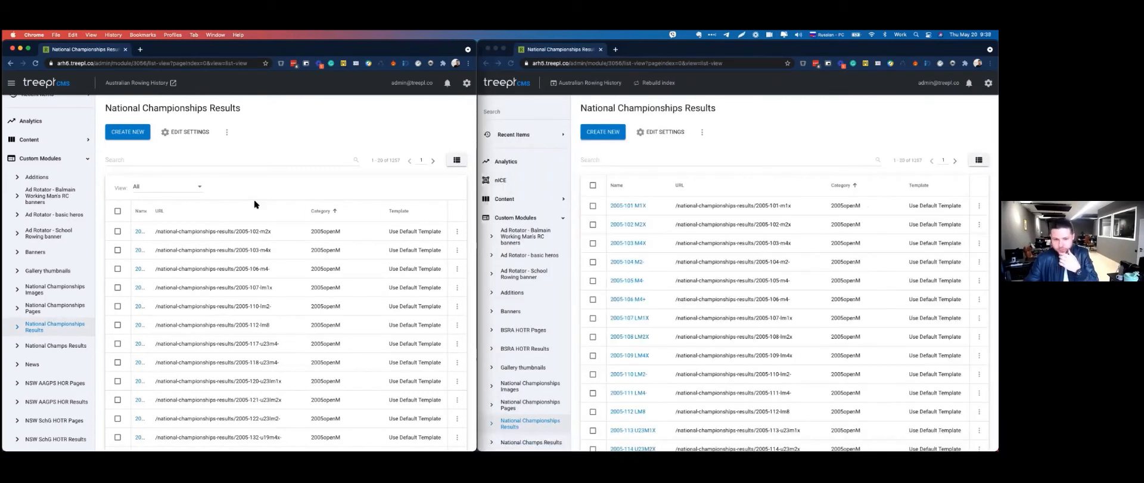
click(150, 210)
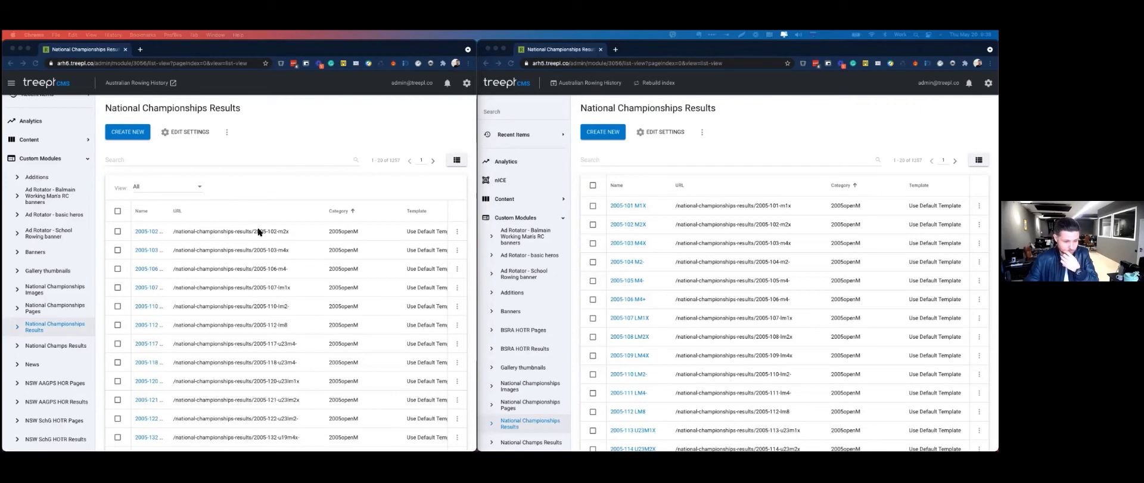
Open the settings editor of the National Championships Results module in both admins.
click(658, 137)
click(657, 134)
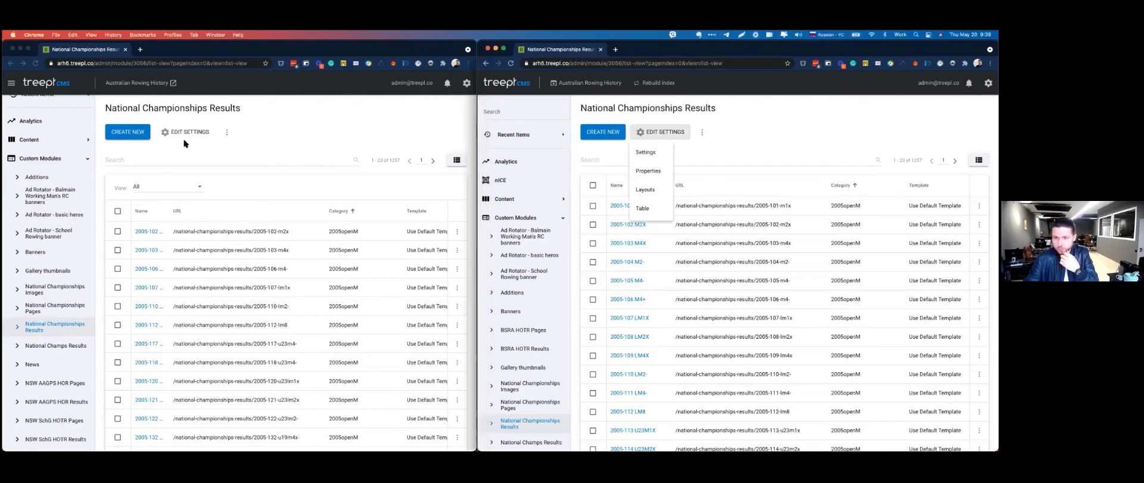
click(645, 152)
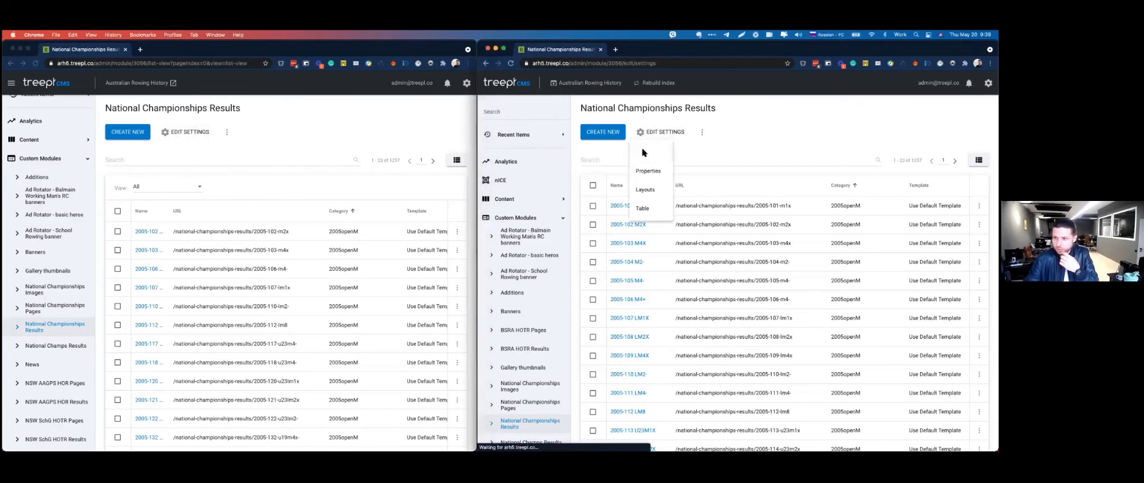
click(190, 134)
click(189, 133)
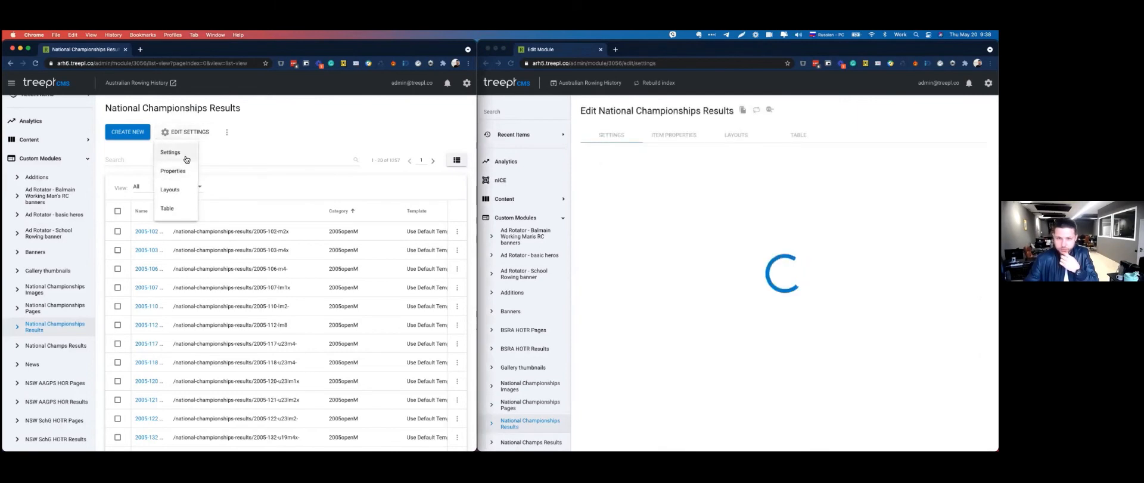
click(177, 153)
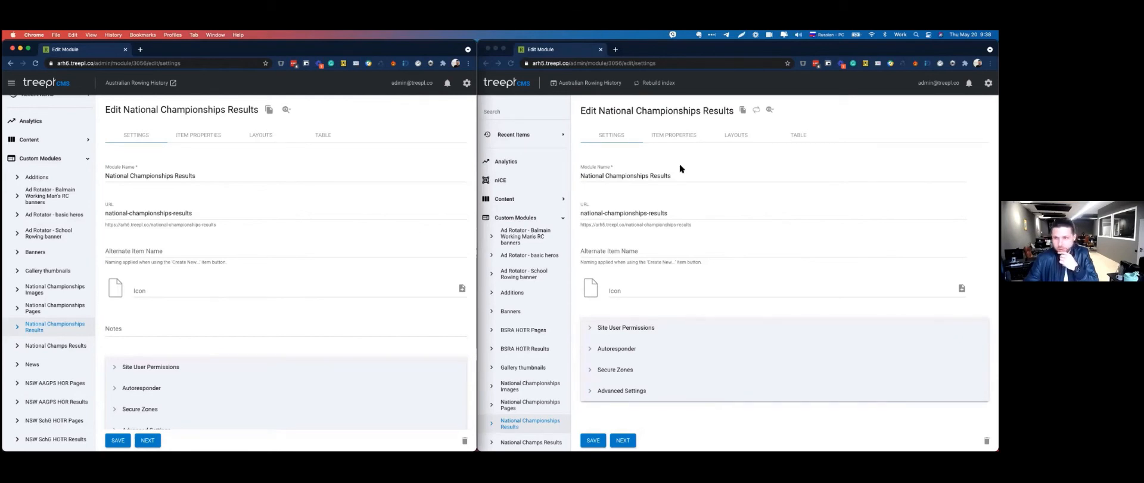
click(774, 162)
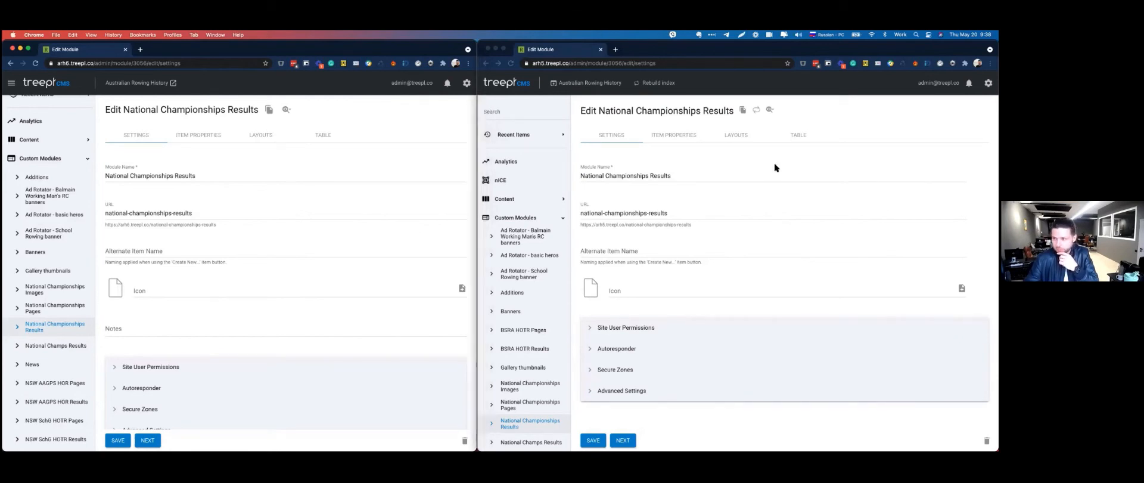
click(744, 109)
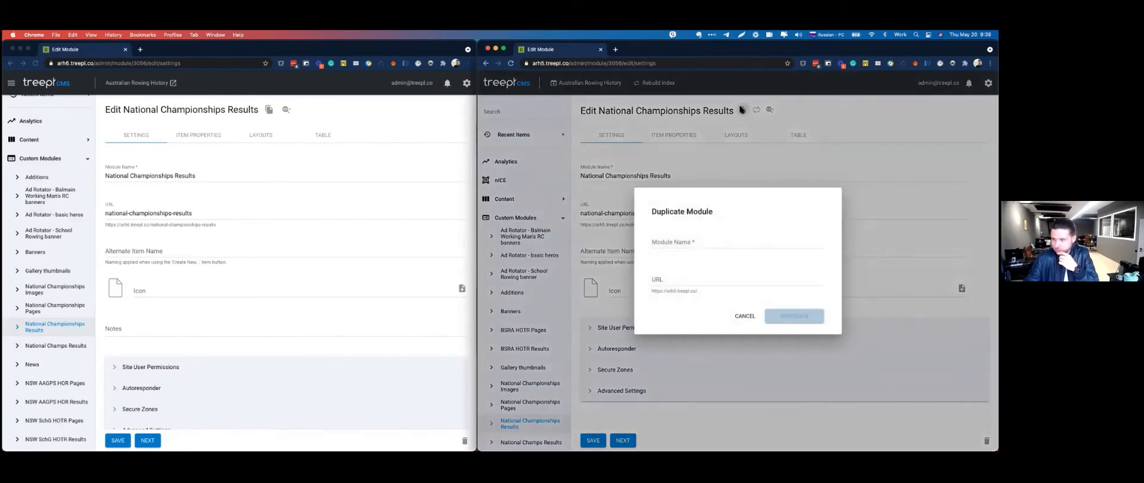
click(744, 317)
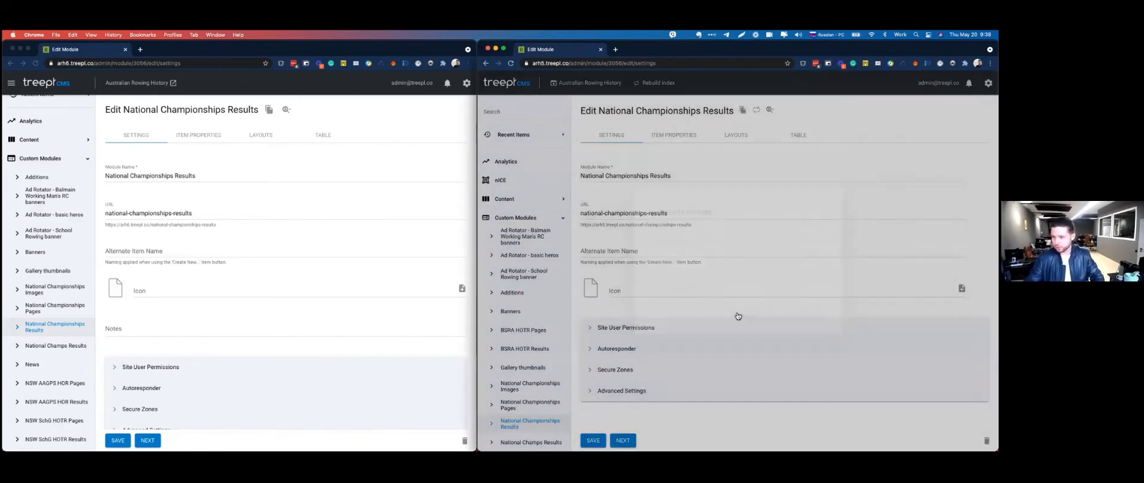
Duplicate the module in the older admin as "National Championships Results copy" with the URL national-championships-results-copy.
triple_click(617, 173)
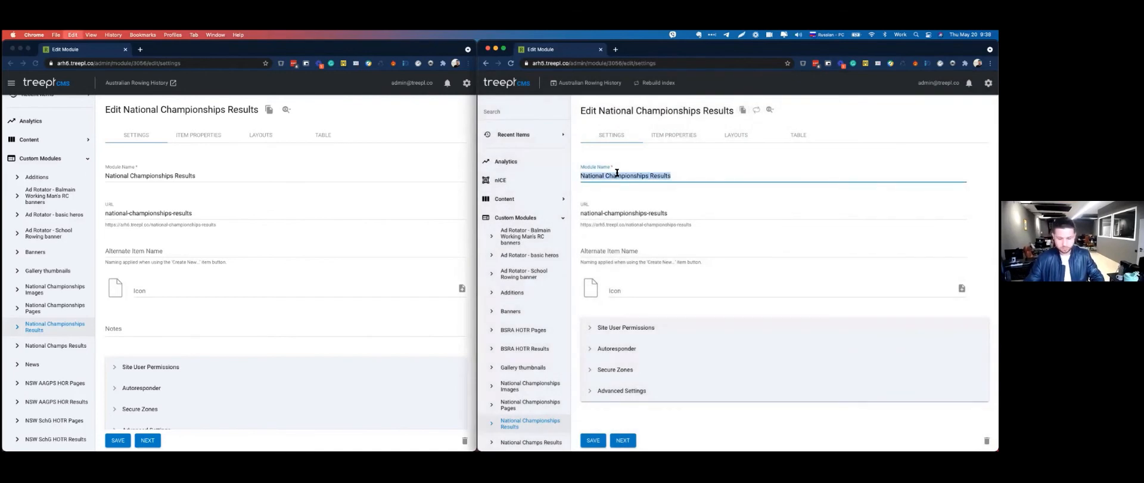
click(748, 113)
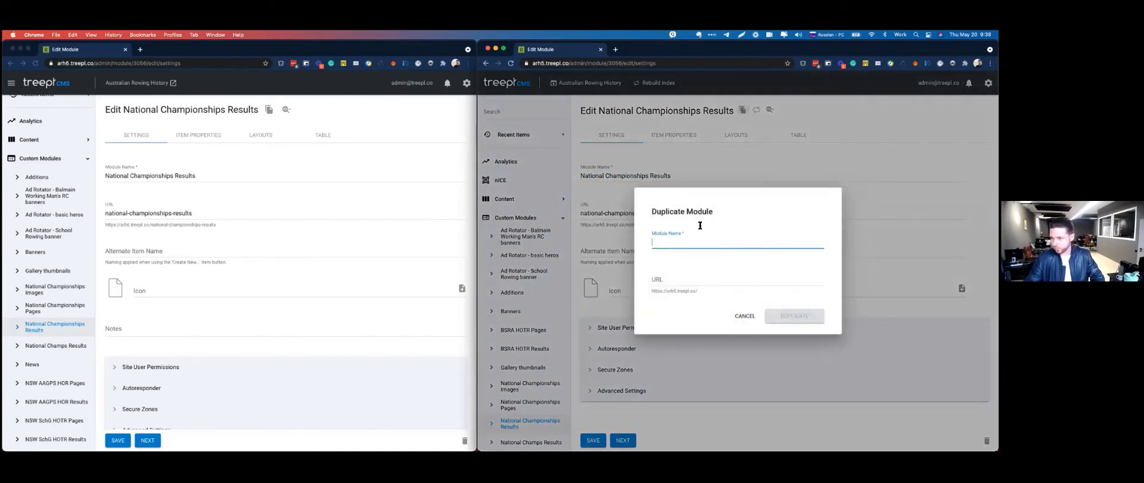
text(сщ)
key(BackSpace)
key(BackSpace)
key(ctrl+space)
text(c)
key(super+a)
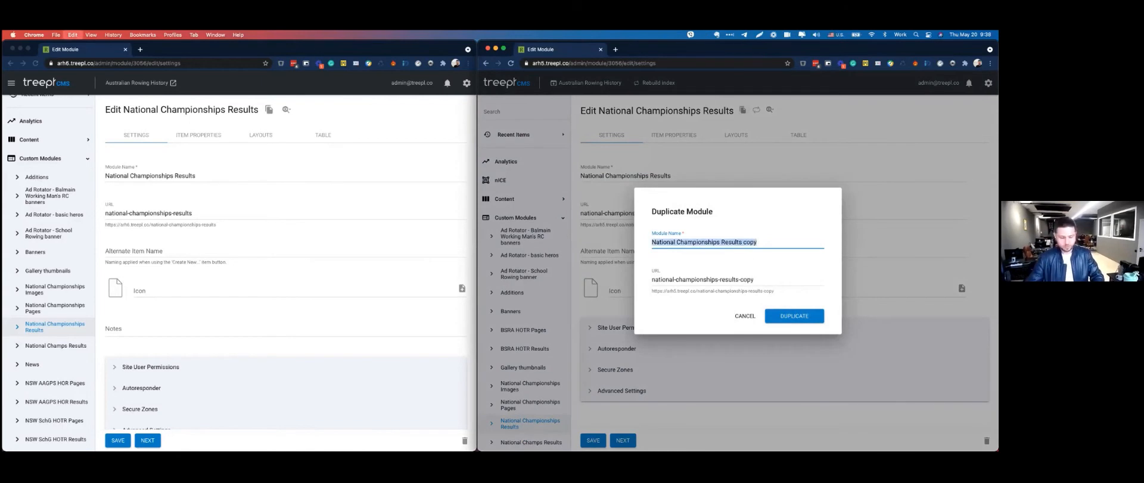
click(808, 321)
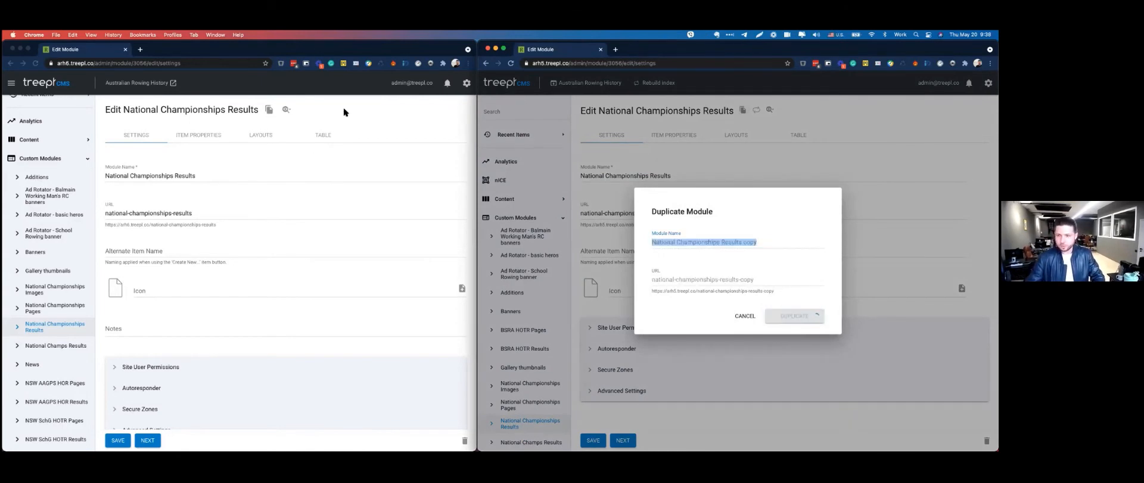
Duplicate the same module in the v6 admin under the name "National Championships Results copy".
click(345, 112)
click(269, 109)
click(212, 245)
key(super+v)
click(300, 317)
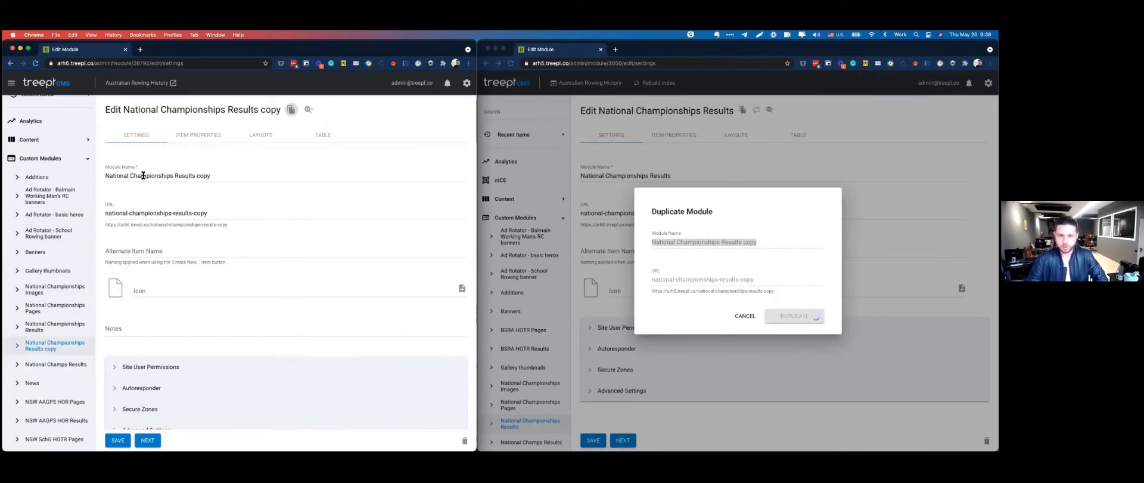
click(214, 222)
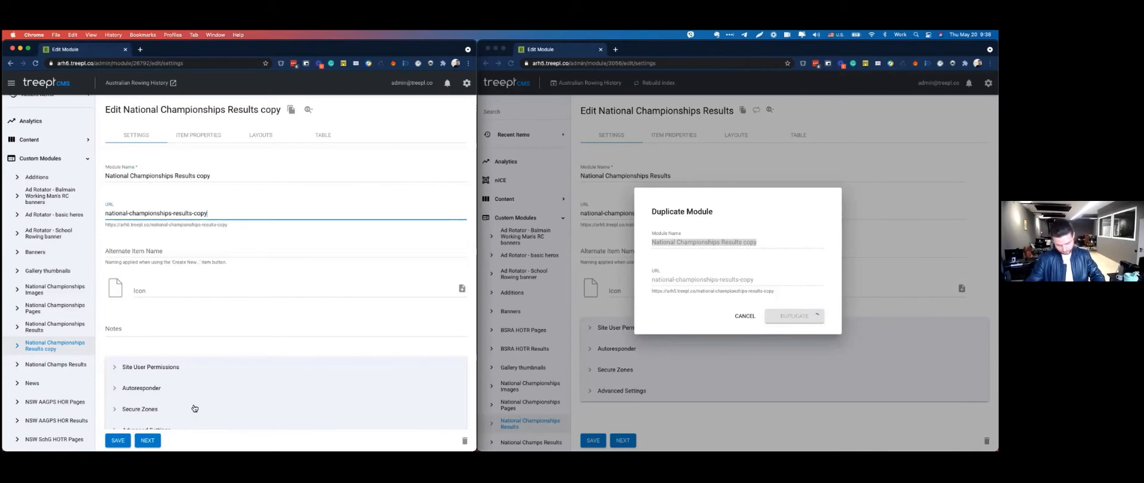
scroll(185, 424, down, 1)
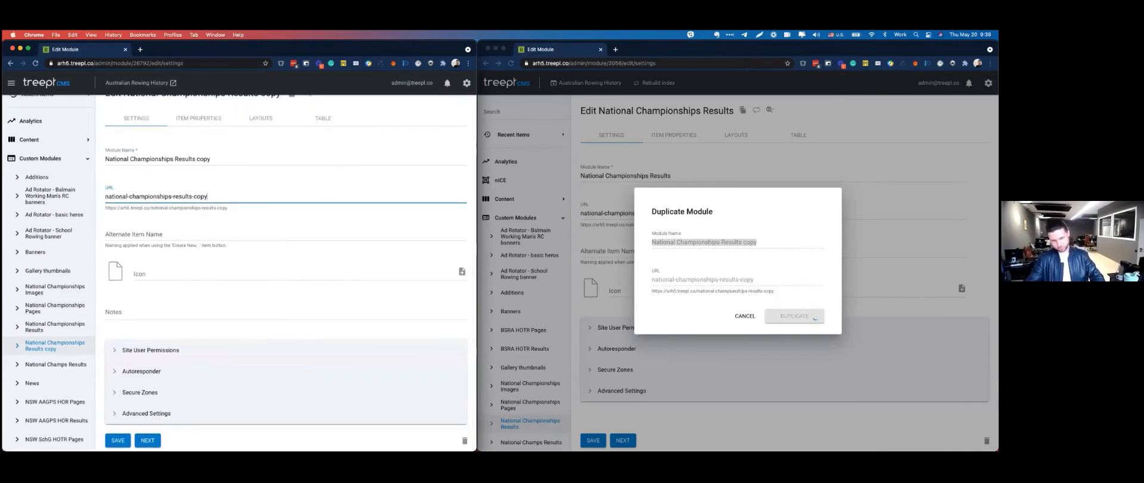
scroll(191, 312, up, 1)
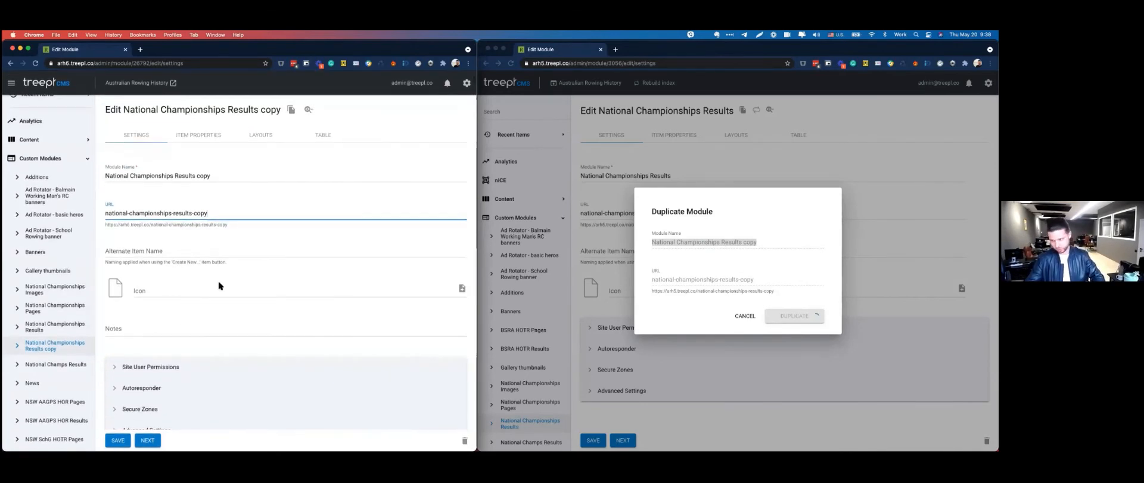
click(784, 229)
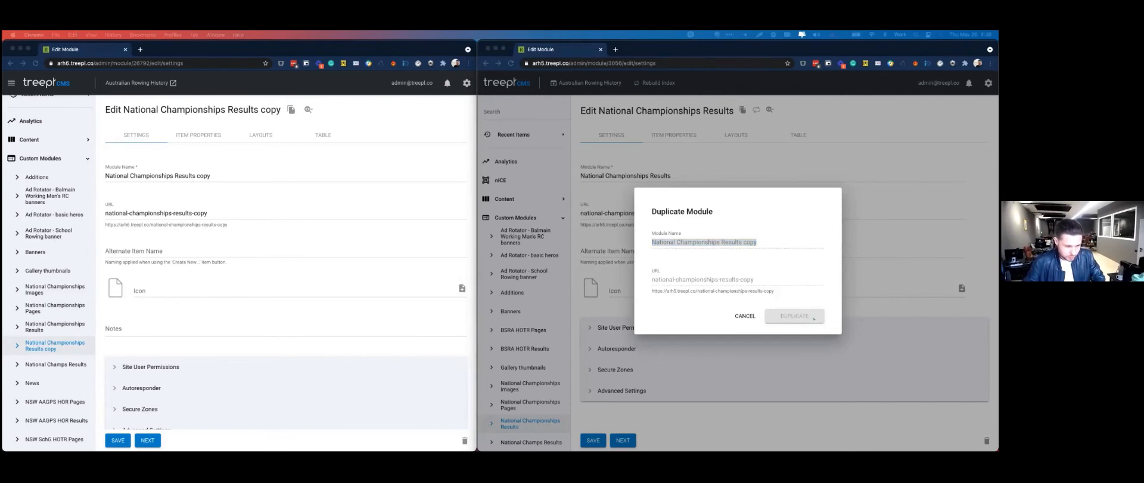
Copy the older admin's base address up to /admin and load it in a new browser tab.
click(596, 63)
drag(604, 63, 532, 63)
key(ctrl+c)
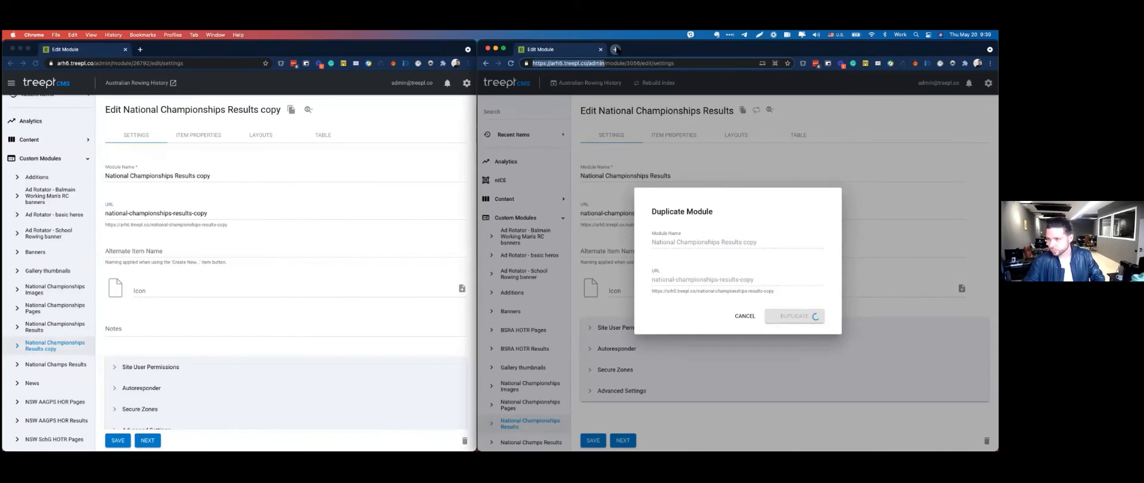
click(615, 49)
key(ctrl+v)
key(Return)
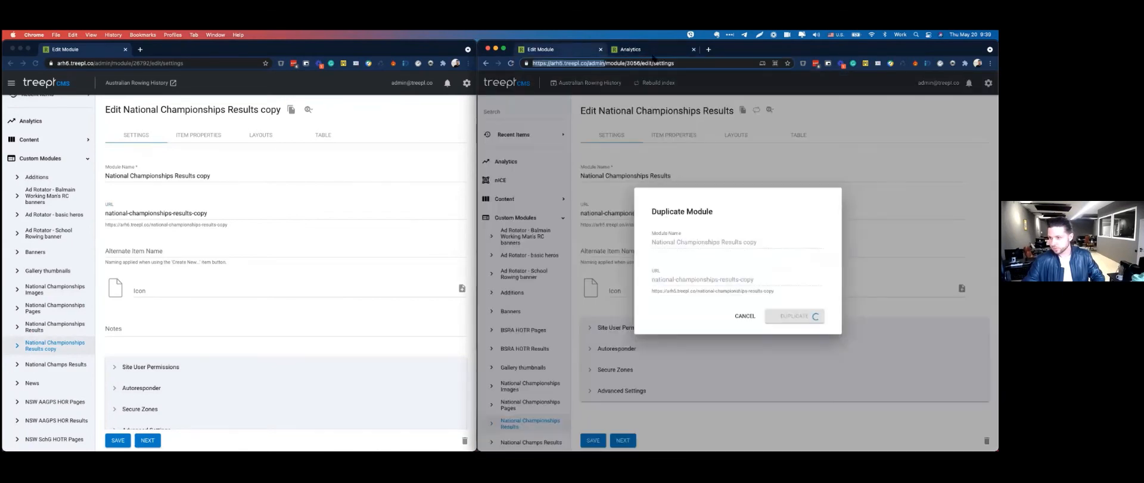
Return to the older admin's module editor tab and cancel the Duplicate Module dialog.
click(632, 50)
click(539, 49)
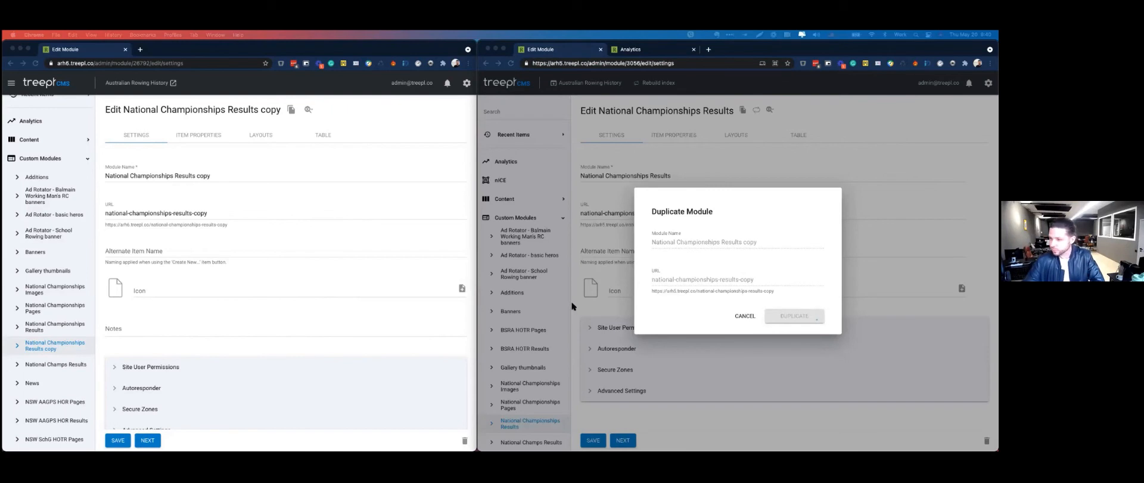
click(745, 316)
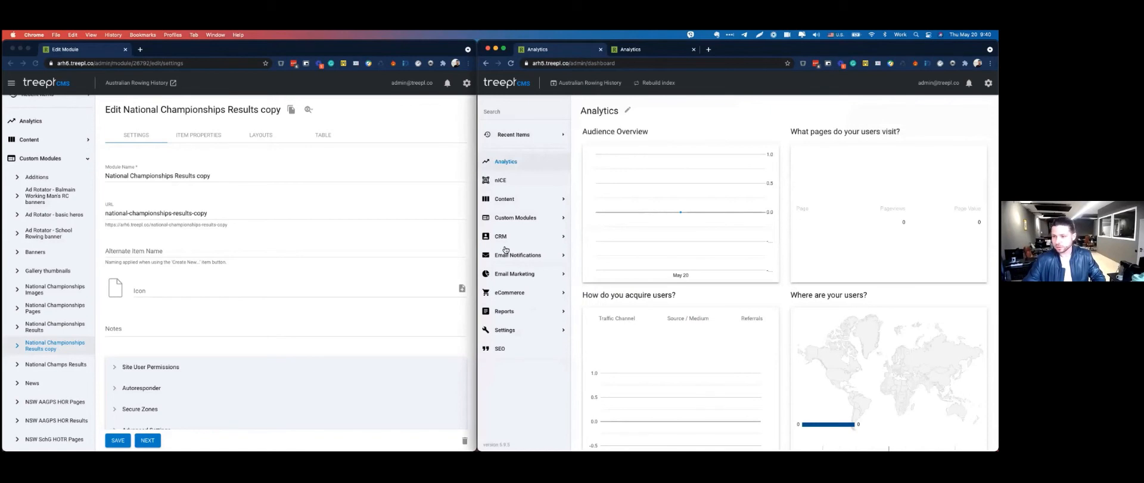
Open the National Championships Results module list in the older admin and view its Edit Settings and import/export options.
click(506, 218)
scroll(526, 365, down, 1)
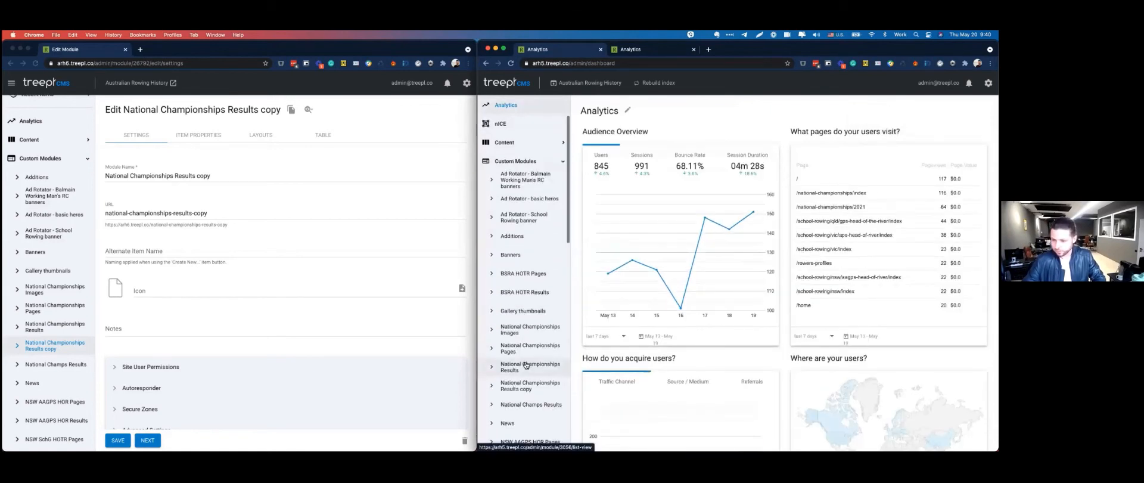
click(526, 365)
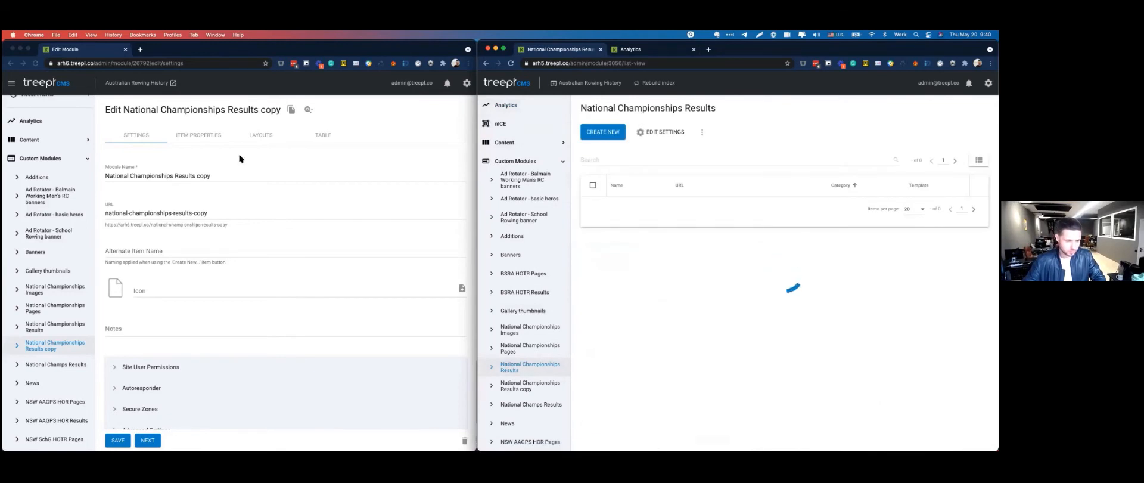
click(674, 134)
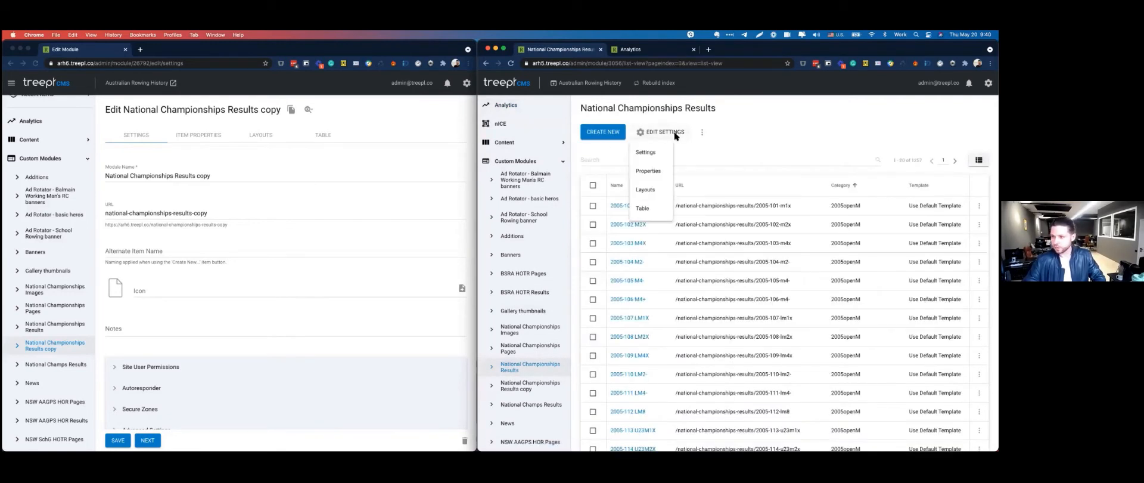
click(701, 137)
click(701, 135)
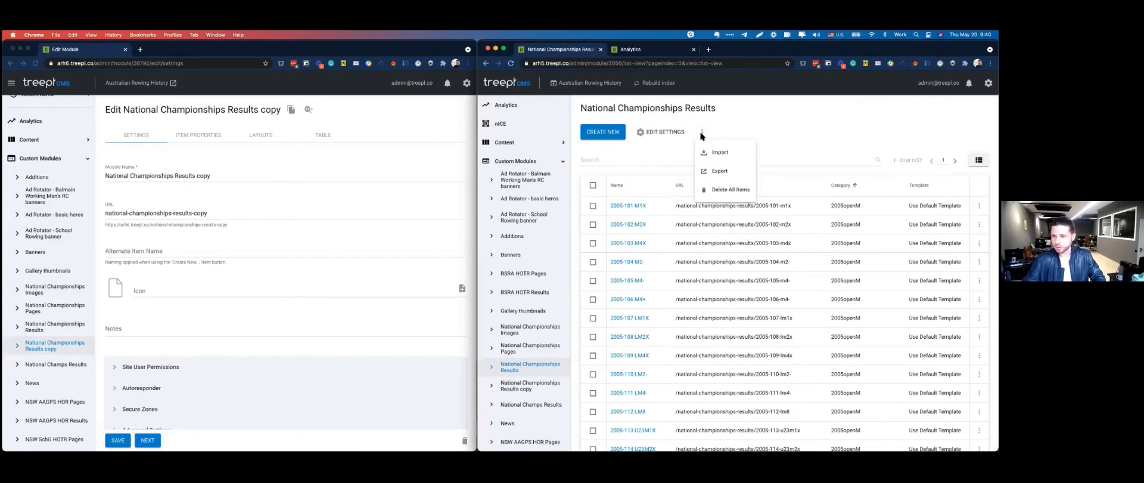
Permanently delete the National Championships Results copy module from its settings page in the v6 admin.
click(56, 327)
click(58, 354)
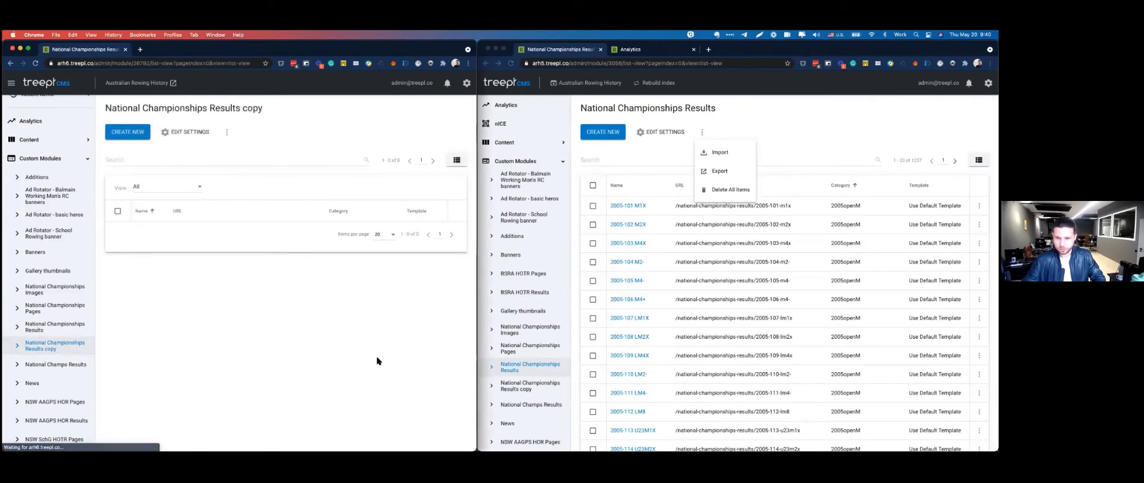
click(199, 132)
click(226, 131)
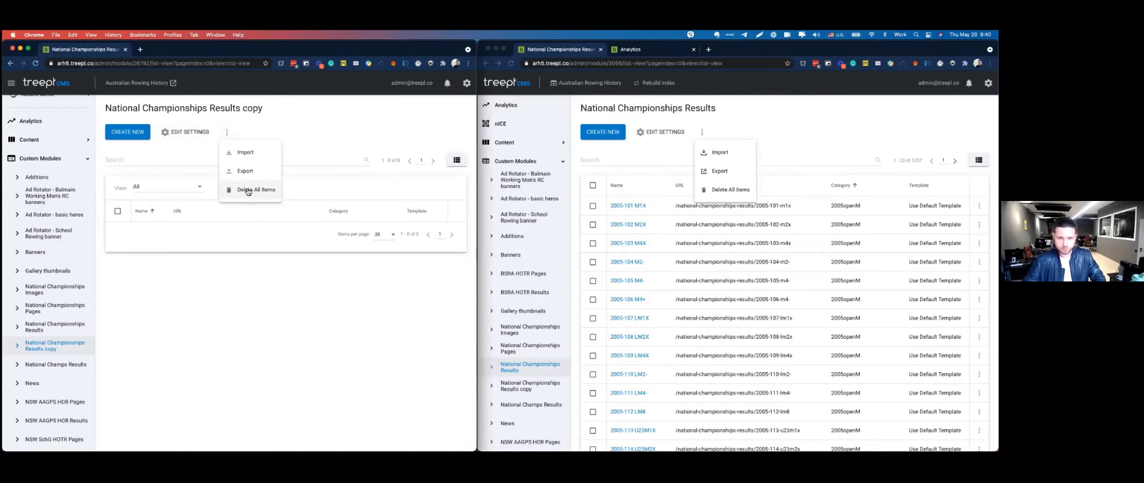
click(186, 134)
click(186, 133)
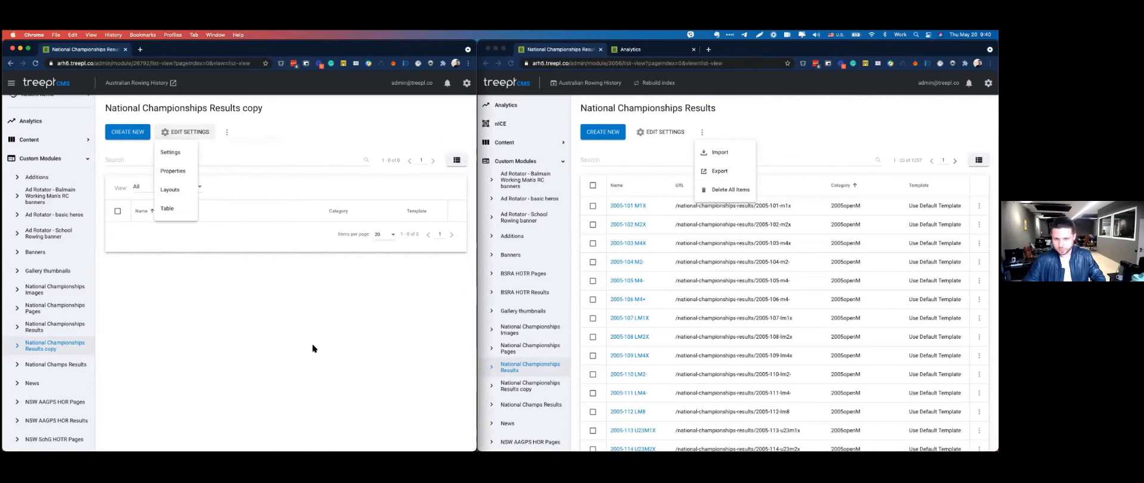
click(169, 179)
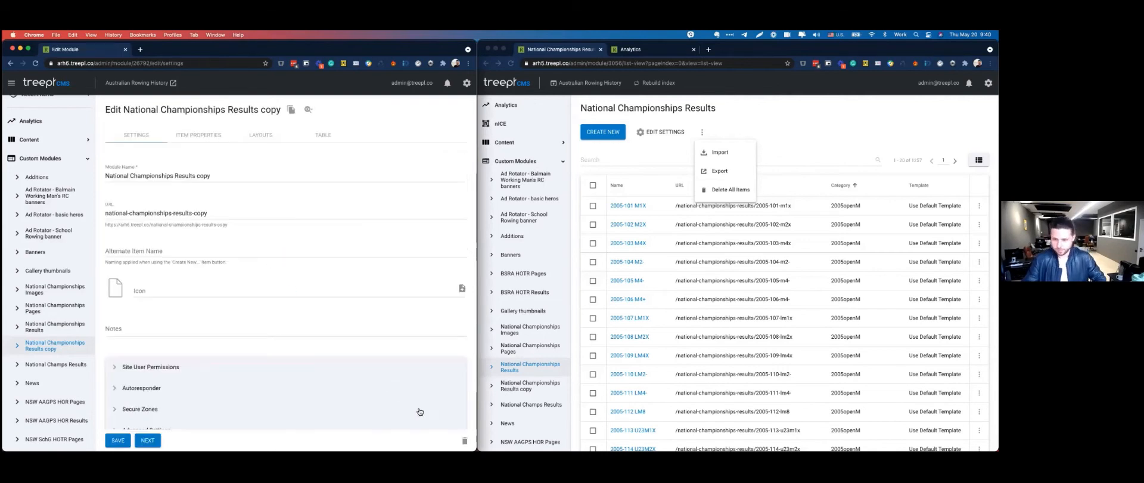
click(465, 439)
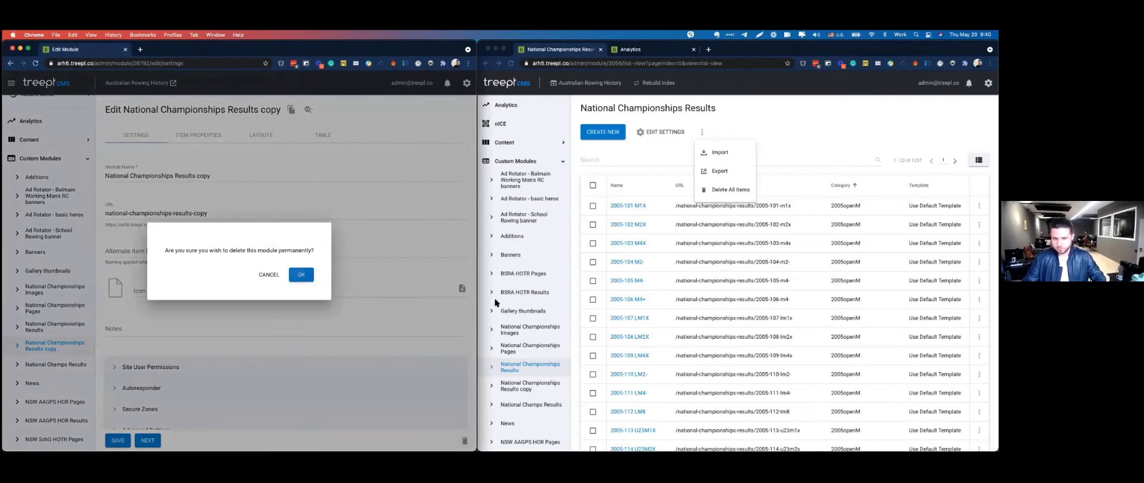
key(Return)
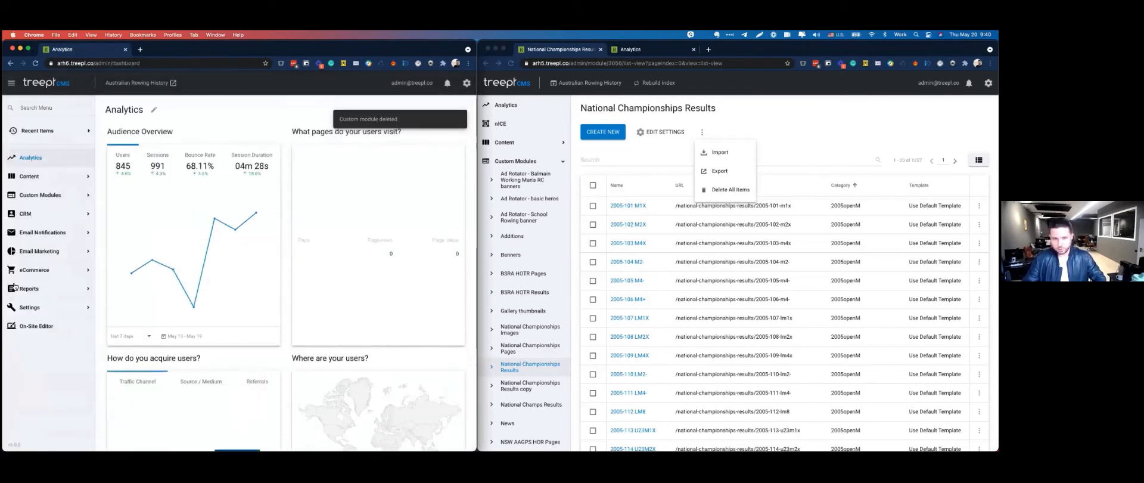
Permanently delete the National Championships Results copy module in the older admin.
click(535, 388)
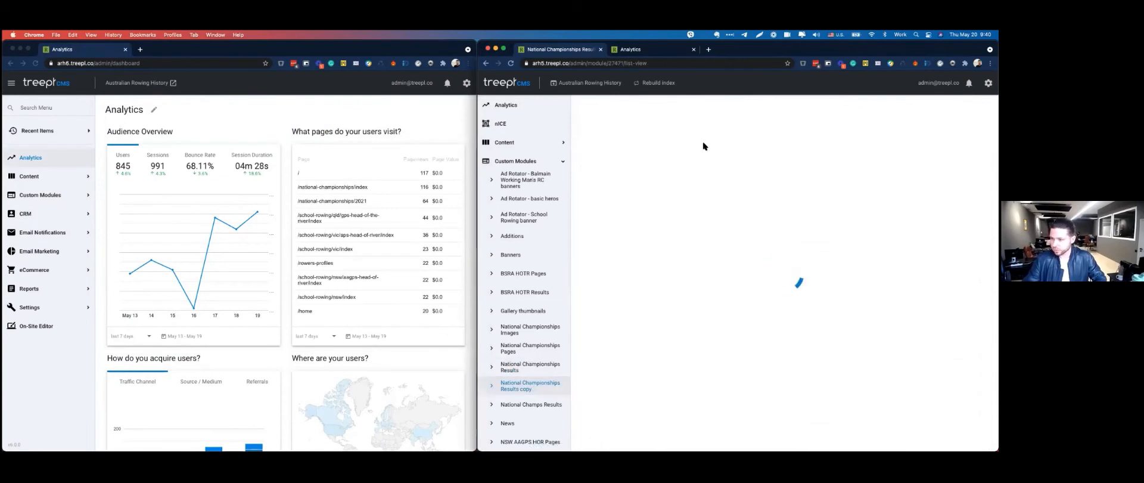
click(660, 131)
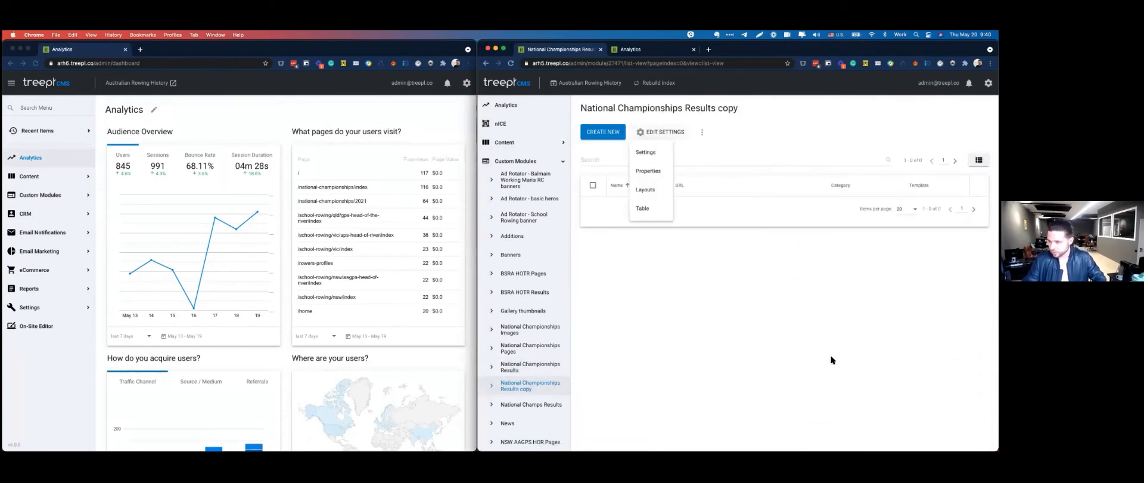
click(646, 153)
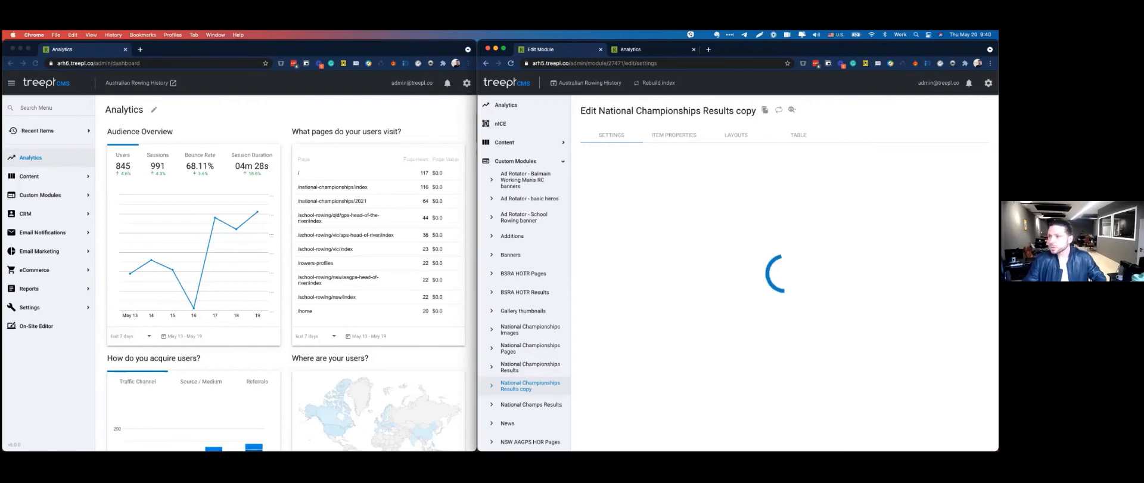
click(986, 441)
click(801, 275)
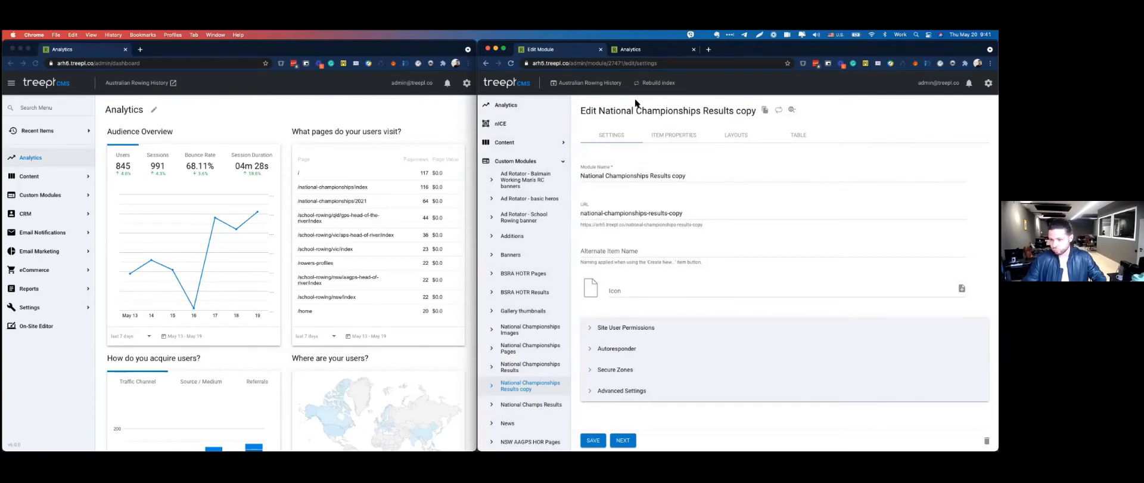
Open the National Championships Results list in the older admin's second tab and bring up its import, export and delete-all options.
click(633, 49)
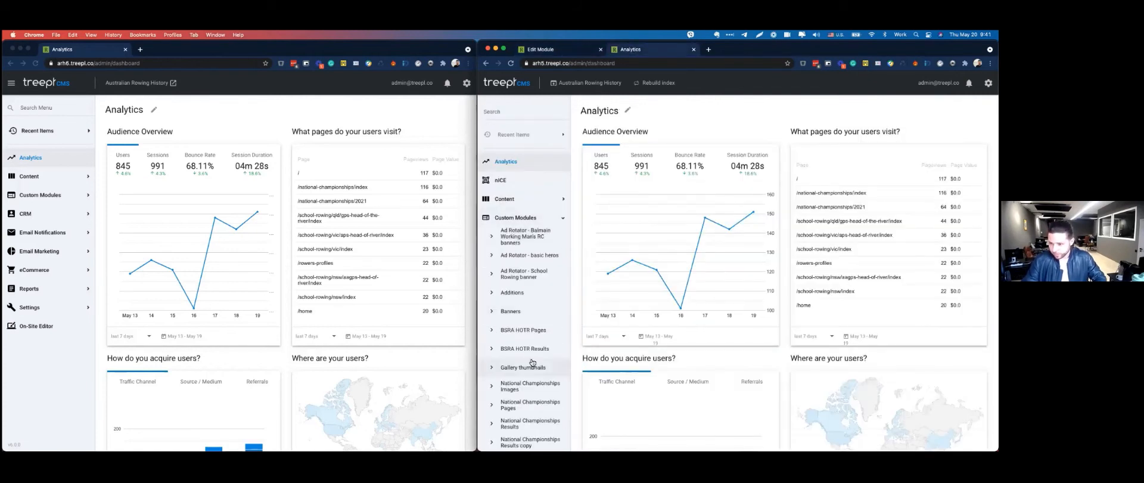
scroll(532, 362, down, 3)
click(532, 361)
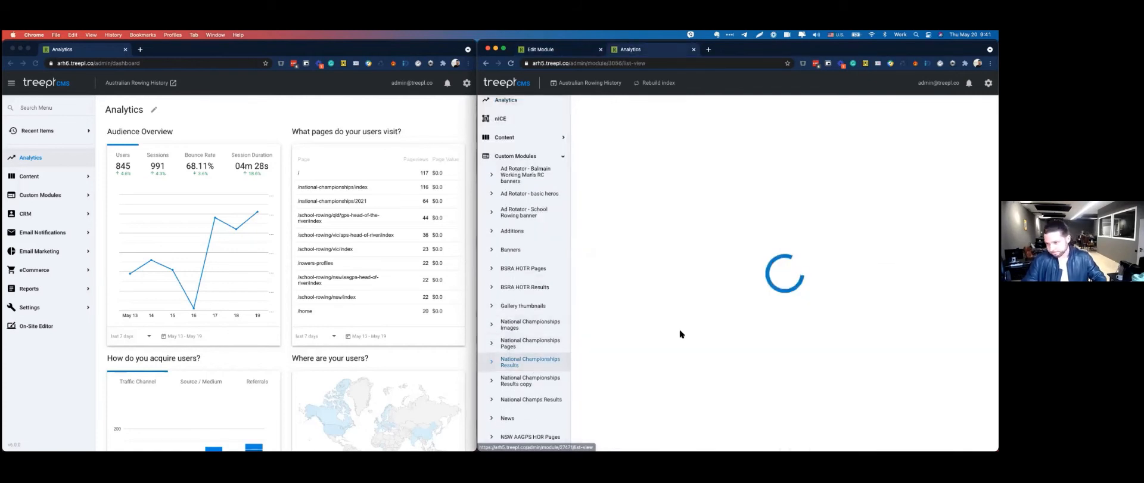
click(632, 49)
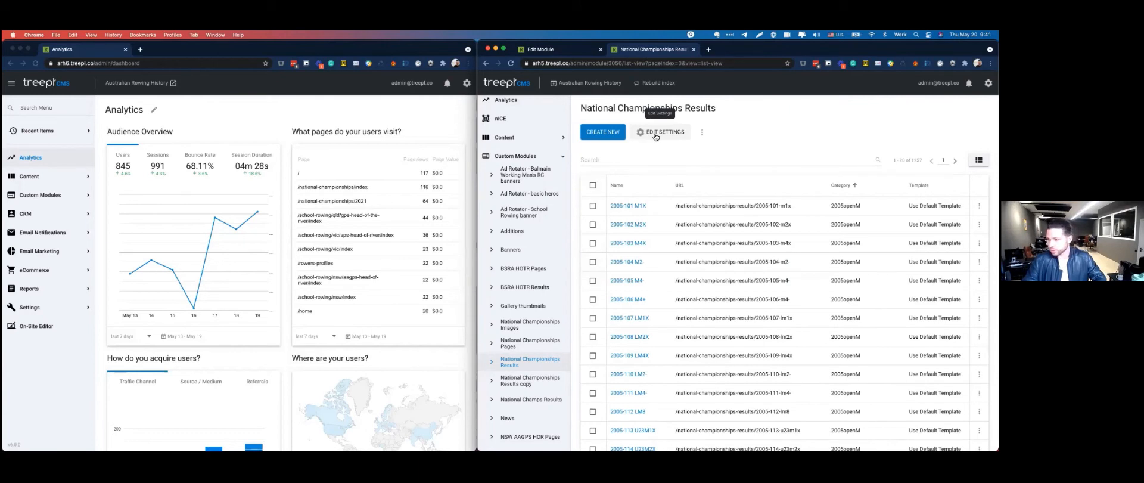
click(657, 134)
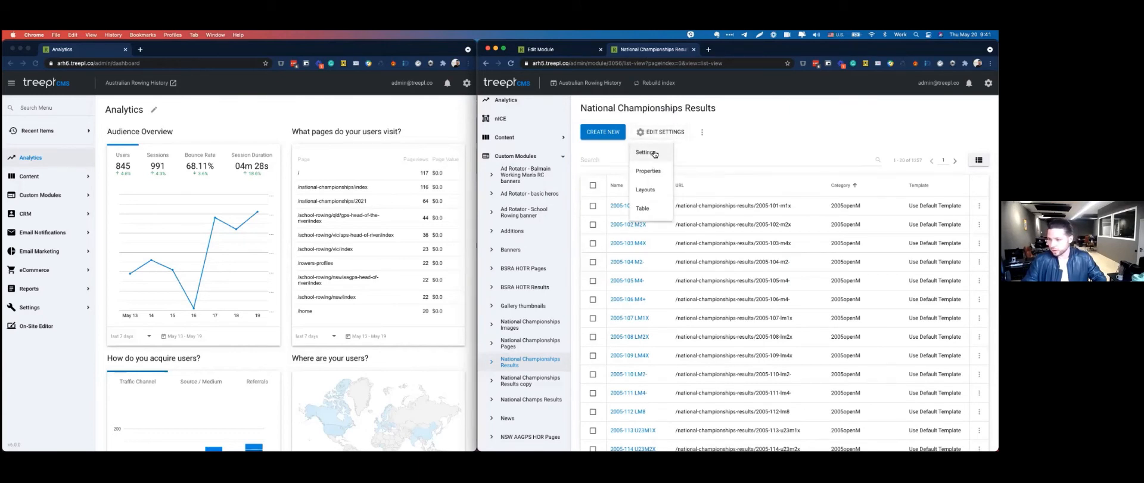
click(702, 132)
click(703, 133)
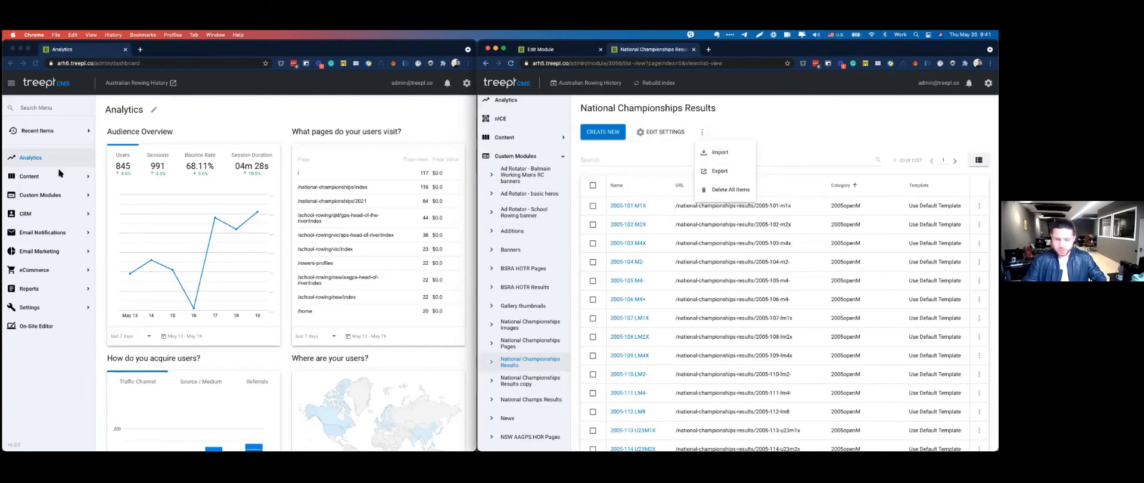
Open the National Championships Results module list in the v6 admin.
click(42, 240)
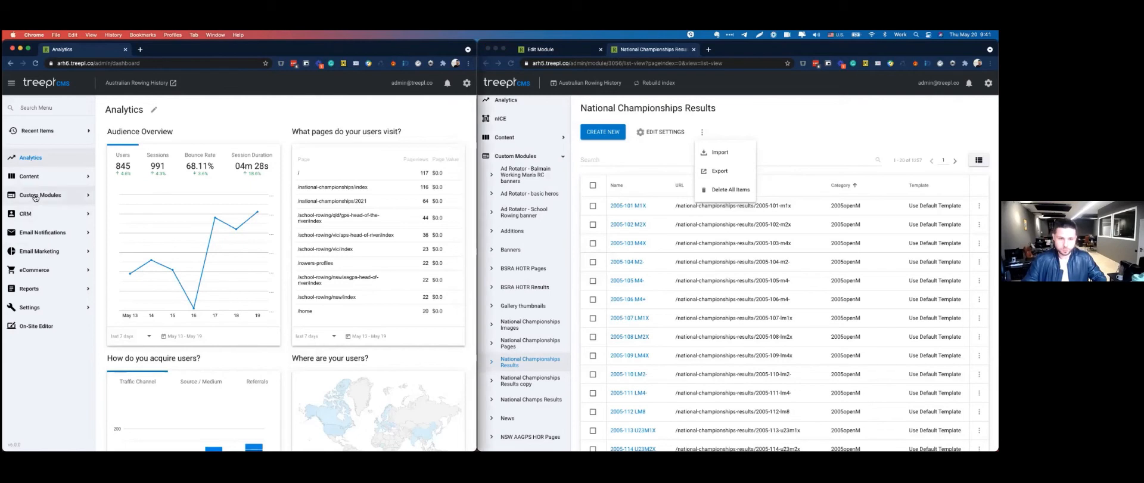
click(36, 194)
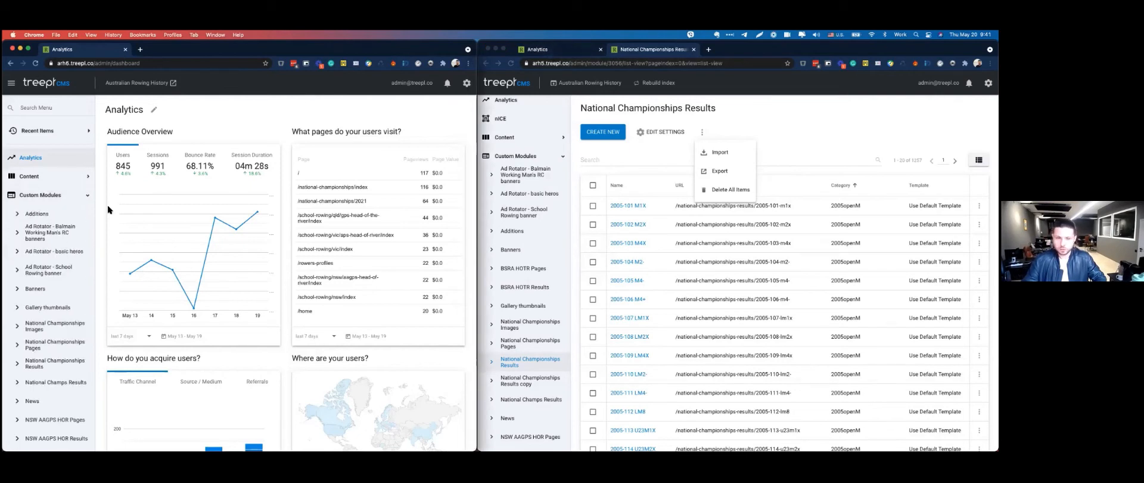
scroll(59, 298, down, 2)
click(61, 294)
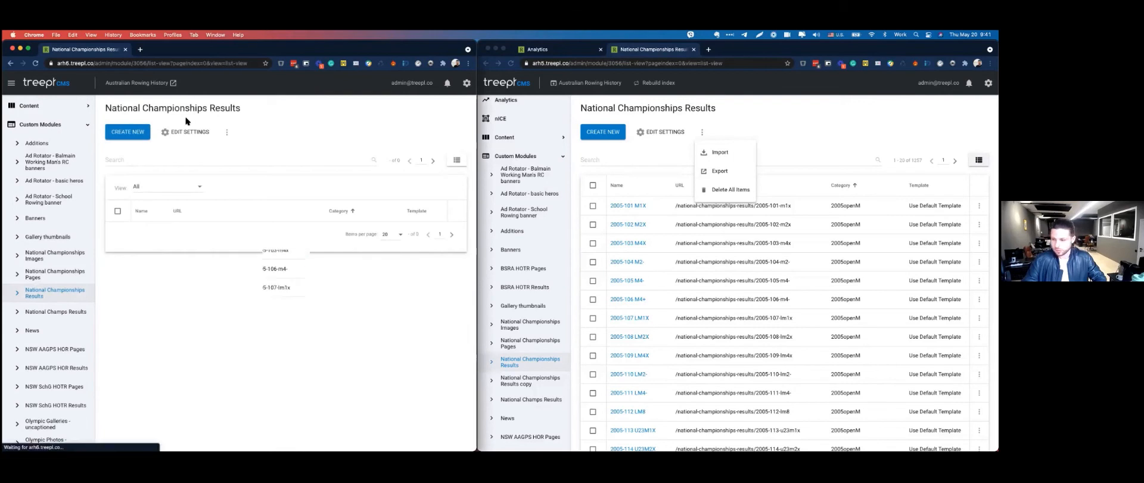
Check the module deletion in the older admin's first tab, and export the National Championships Results items from its second tab.
click(565, 52)
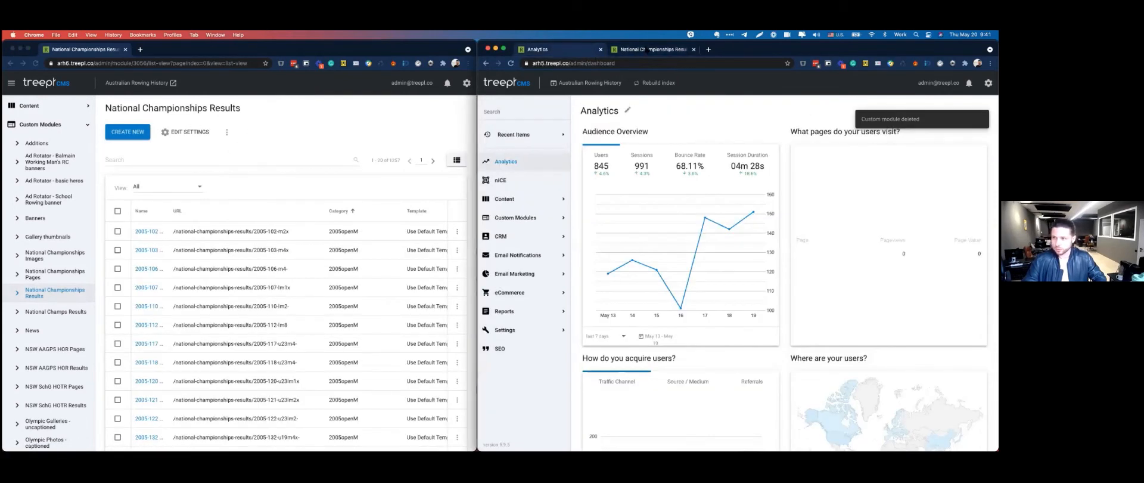
click(649, 51)
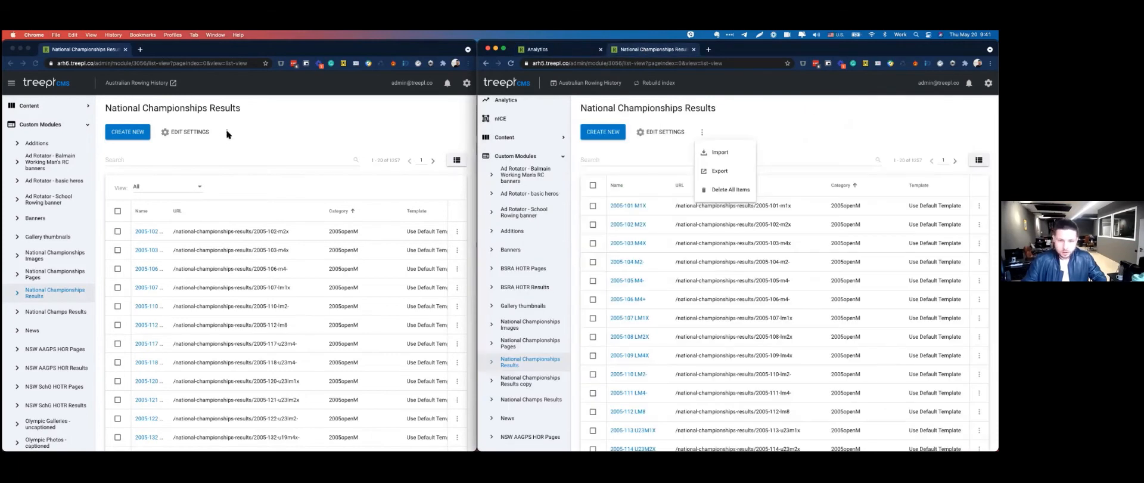
click(228, 133)
click(714, 143)
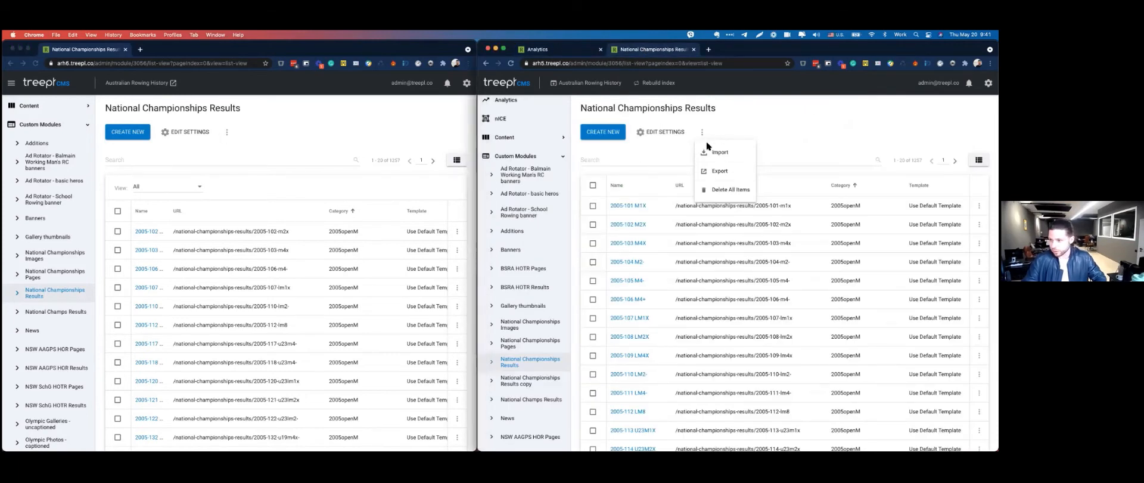
click(720, 172)
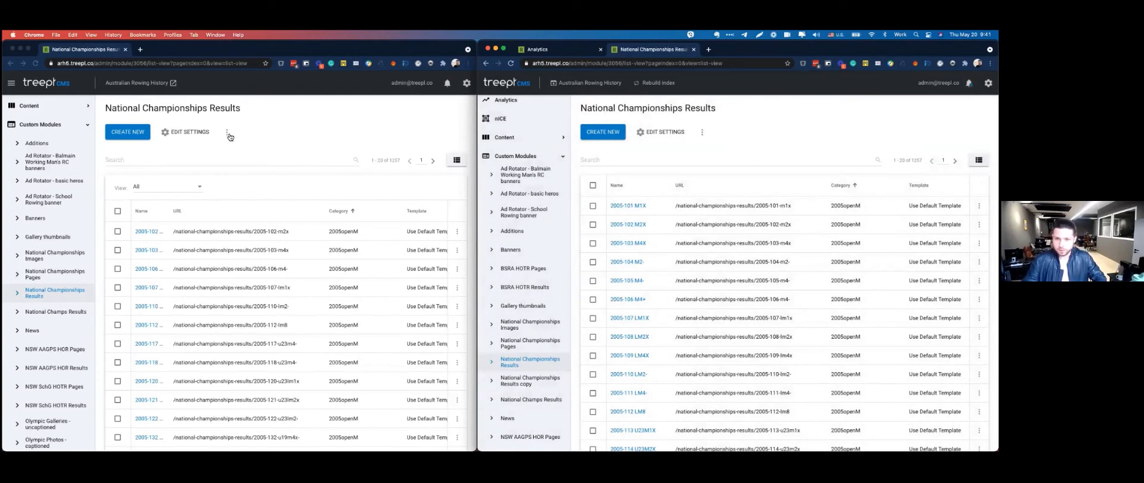
Export the National Championships Results items in the v6 admin.
click(227, 133)
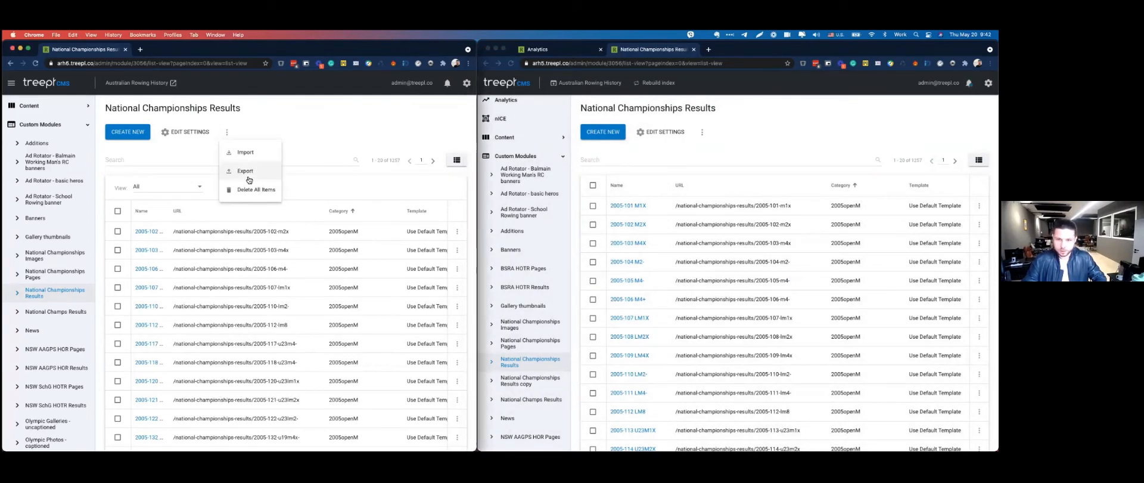
click(248, 172)
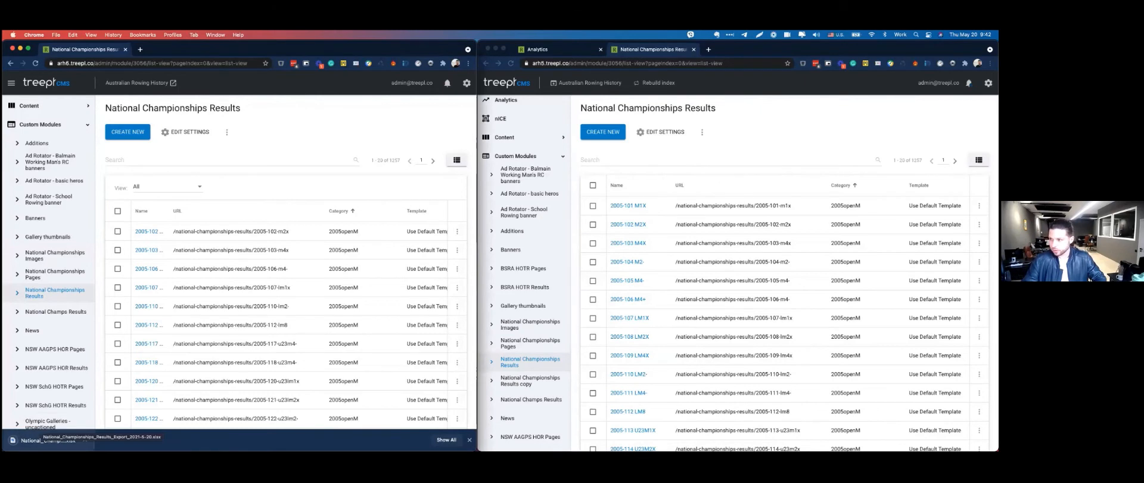
scroll(738, 364, down, 5)
scroll(738, 365, up, 5)
scroll(738, 365, down, 5)
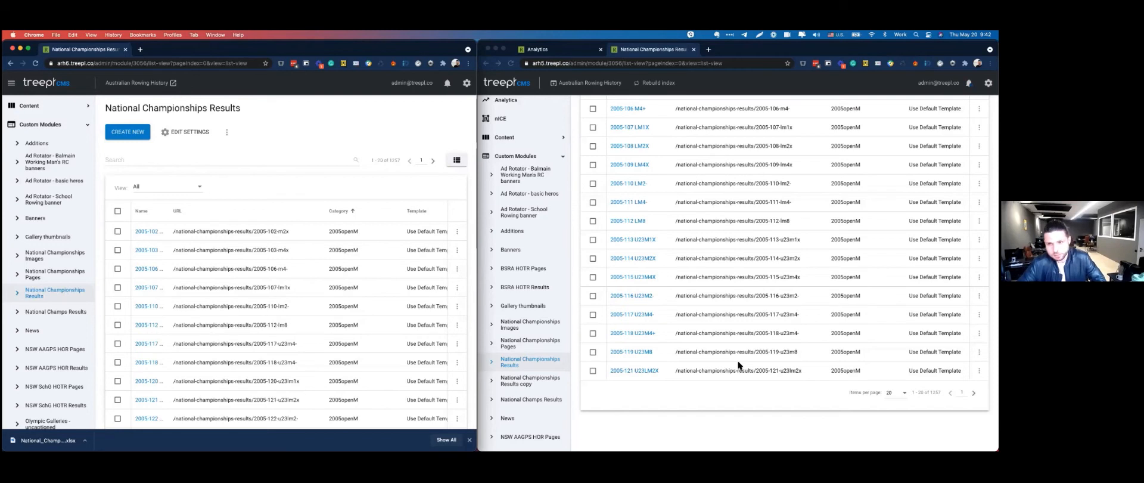
scroll(663, 367, up, 5)
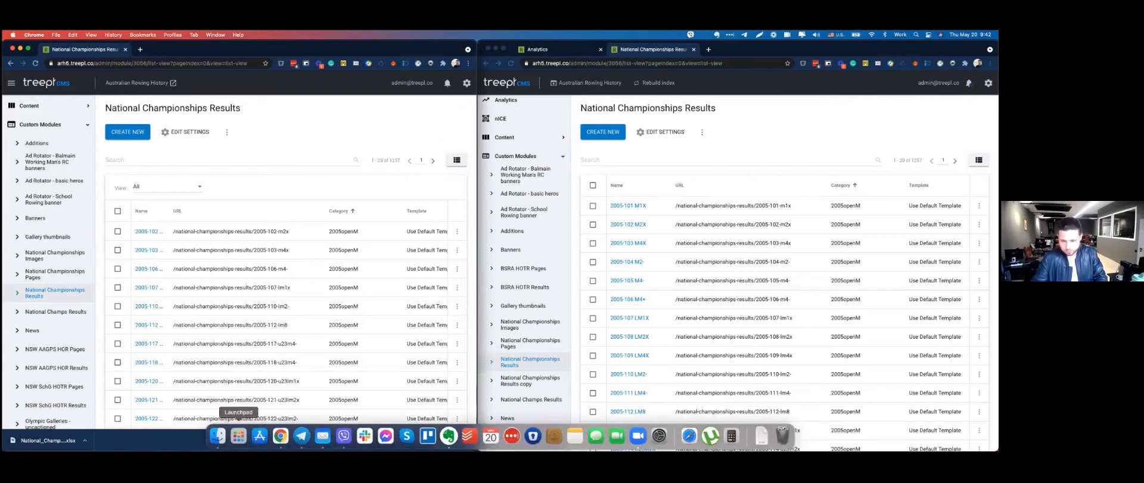
Switch to Finder, preview the exported National_Championships_Results_Export_2021-5-20.xlsx in the Downloads folder, and close the preview and the window.
click(219, 436)
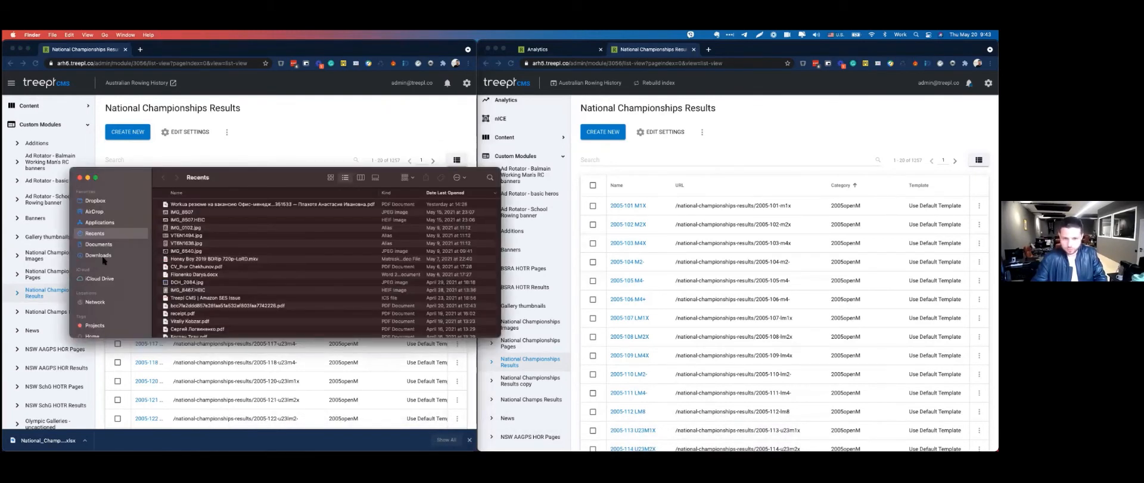
click(99, 256)
click(191, 205)
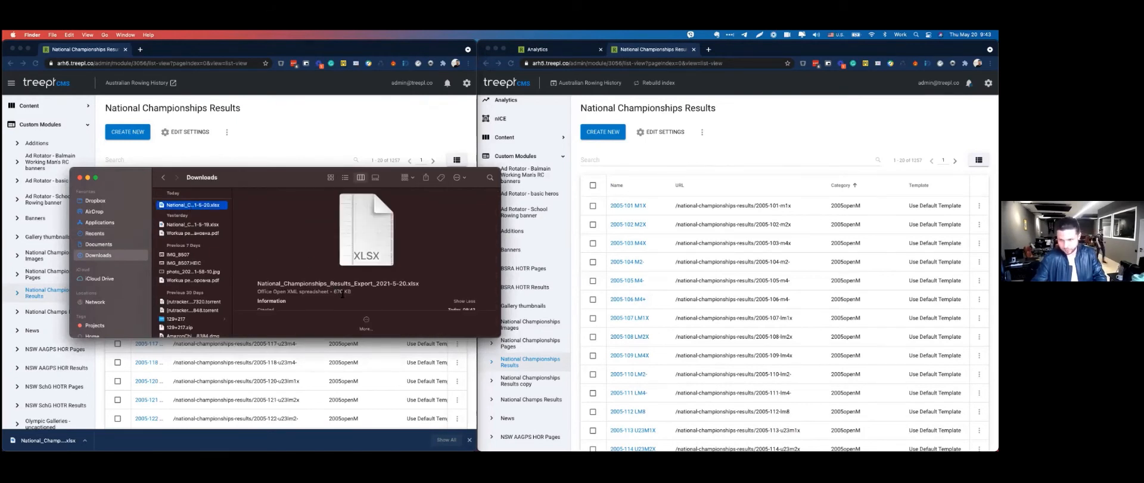
key(space)
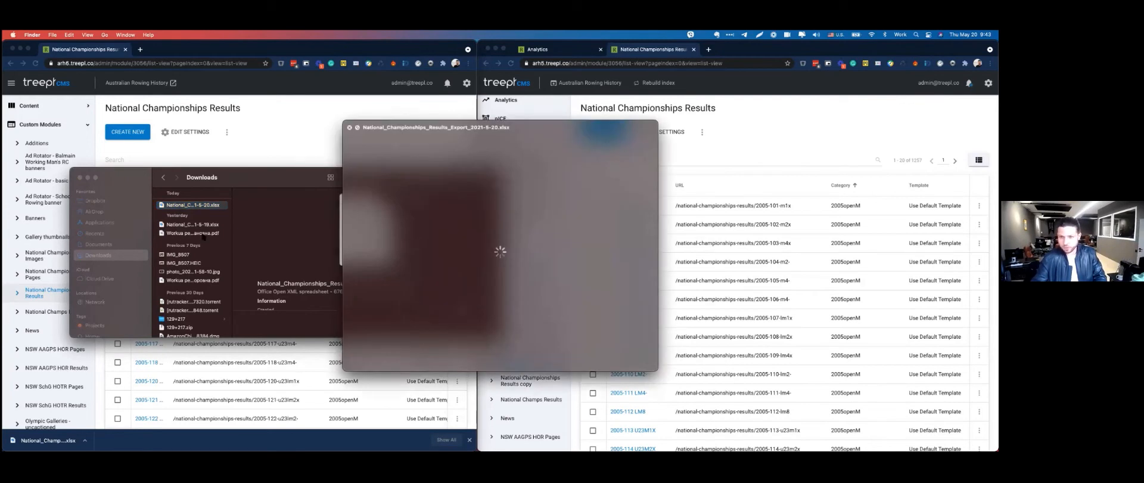
key(space)
click(79, 177)
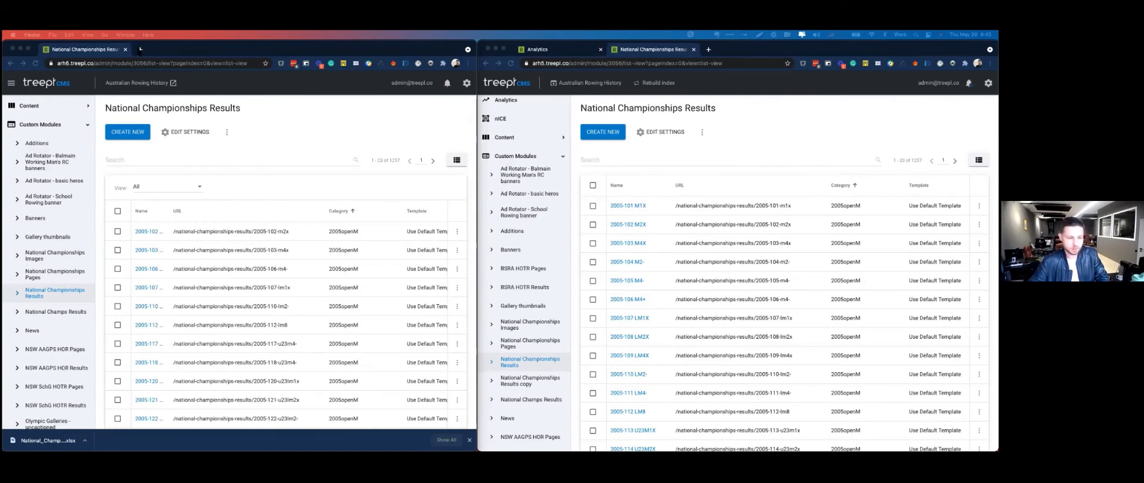
click(140, 49)
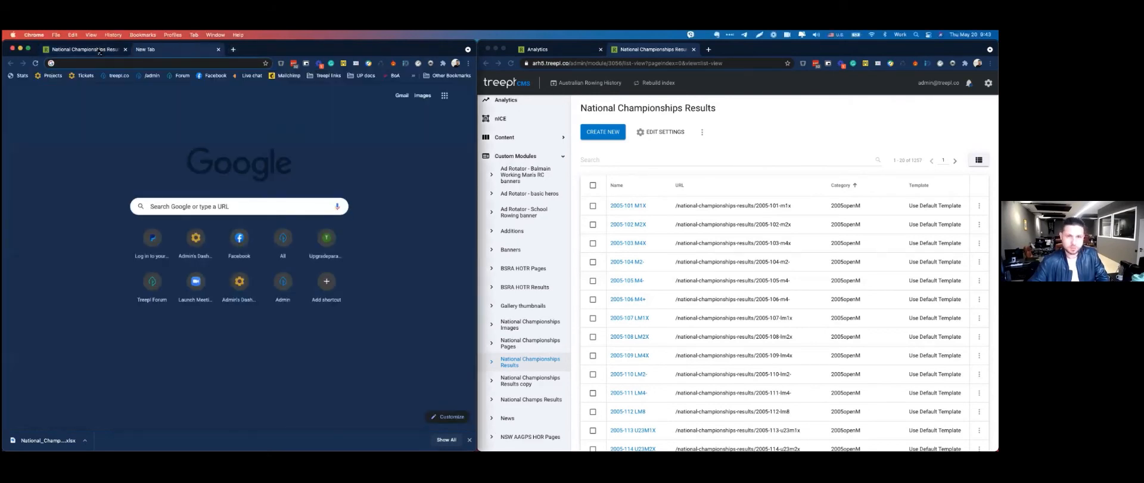
click(99, 51)
click(93, 64)
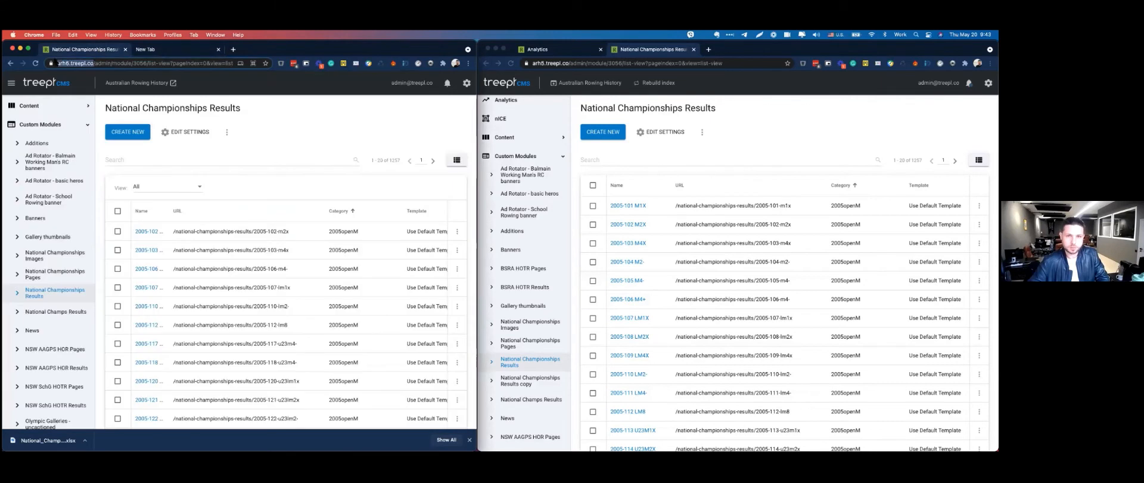
click(147, 49)
text(https://arh6.treepl.co)
text(/)
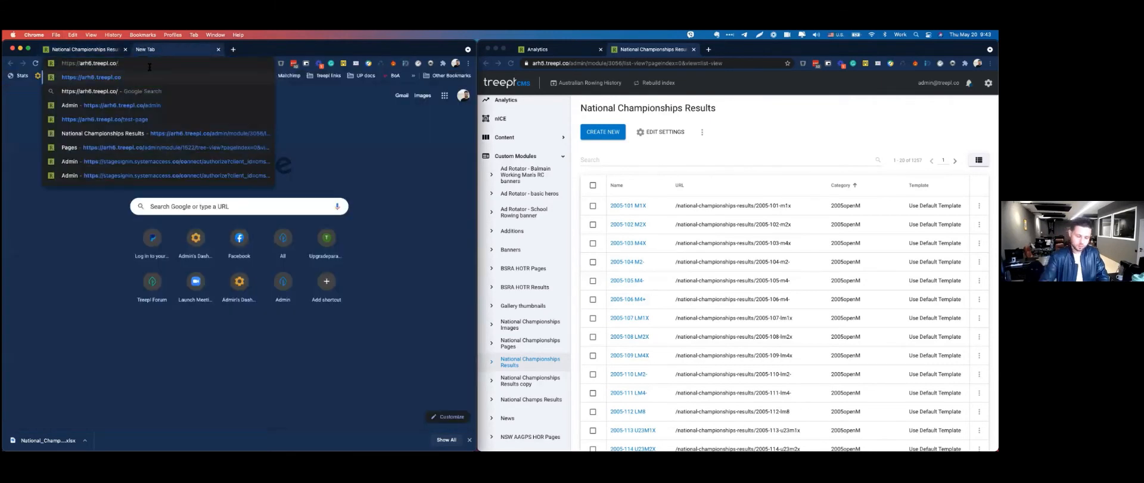
text(test-page)
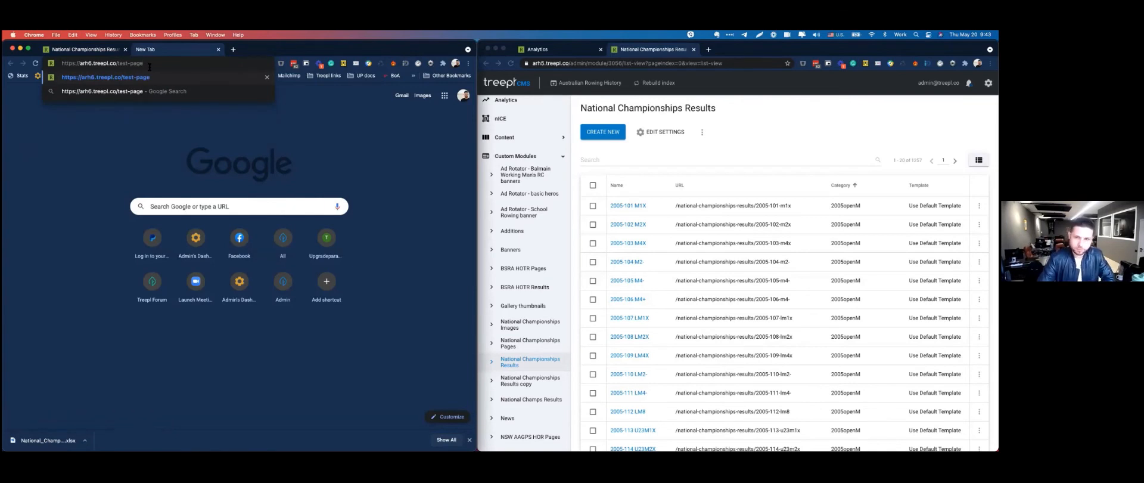
key(Return)
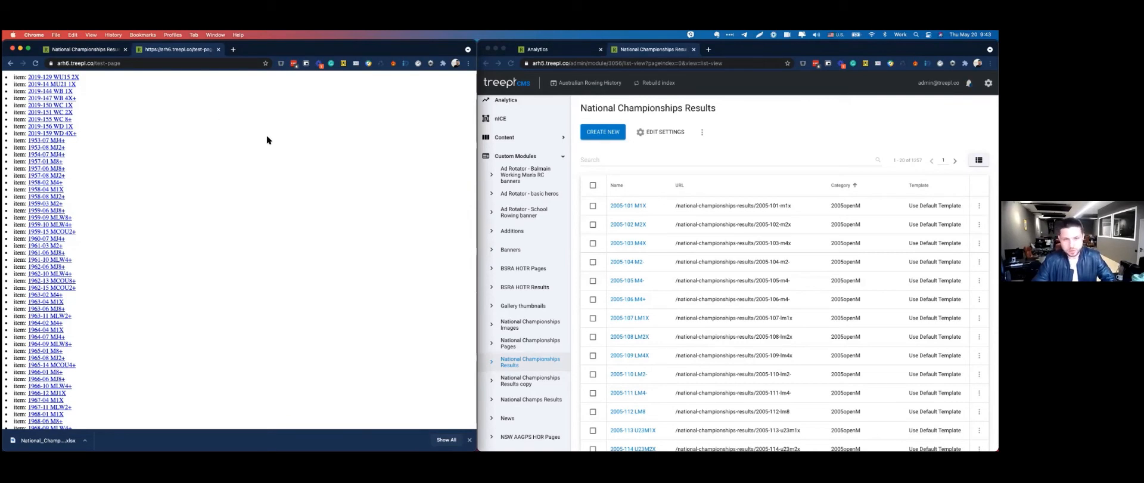
Open the browser's developer tools on the test page and show its network activity.
right_click(243, 133)
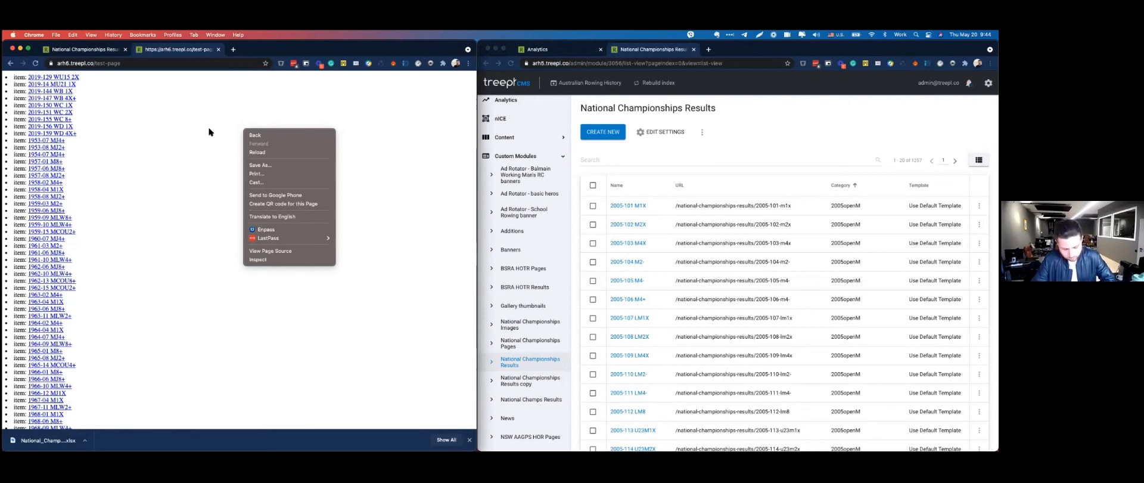
click(315, 260)
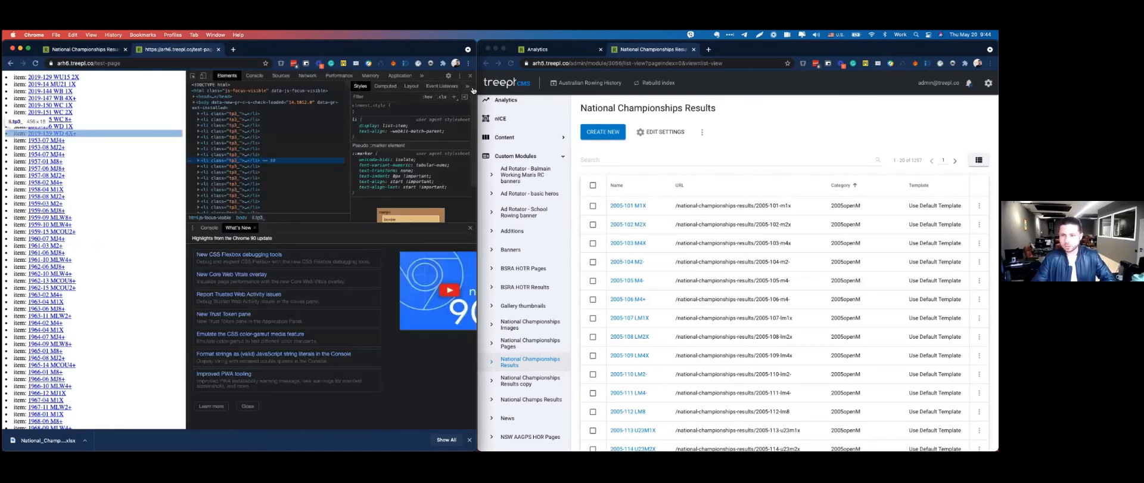
click(467, 87)
click(349, 106)
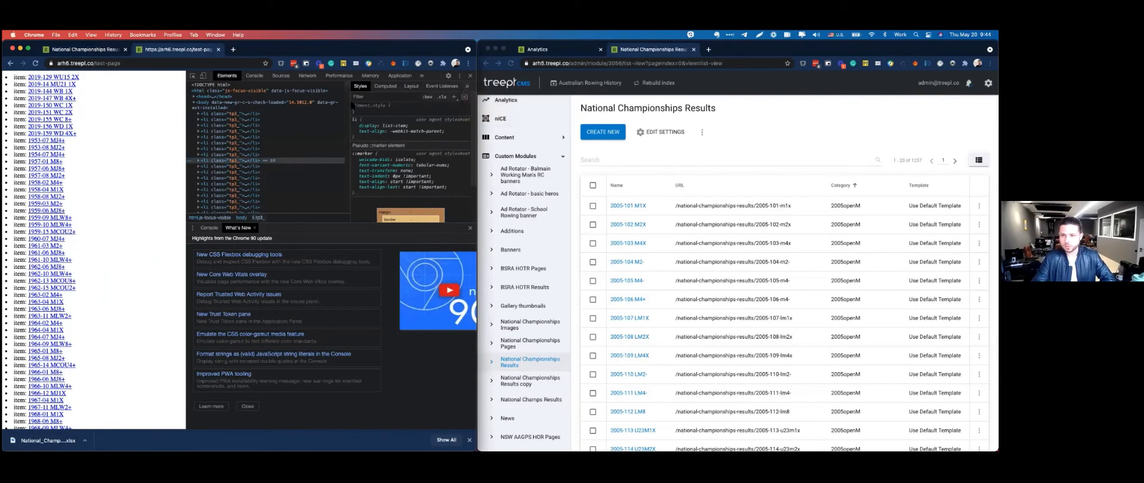
click(306, 75)
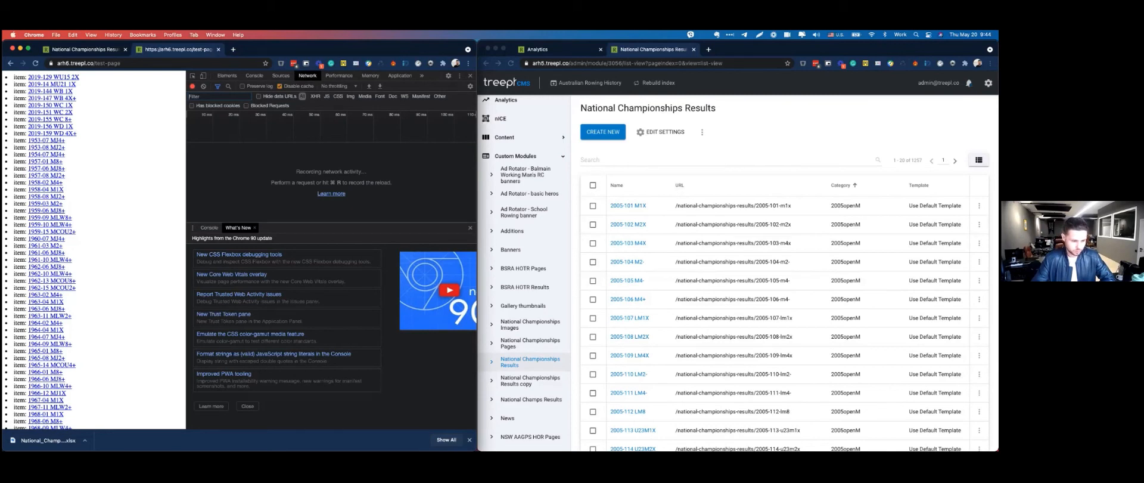
Reload the test page twice and examine the request timing breakdown of the test-page document.
click(35, 63)
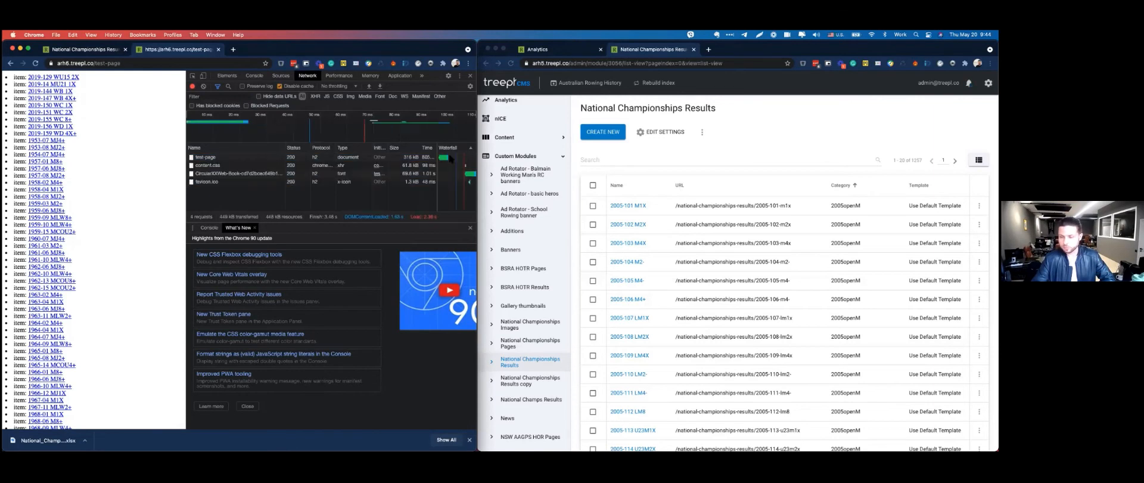
mouse_move(451, 159)
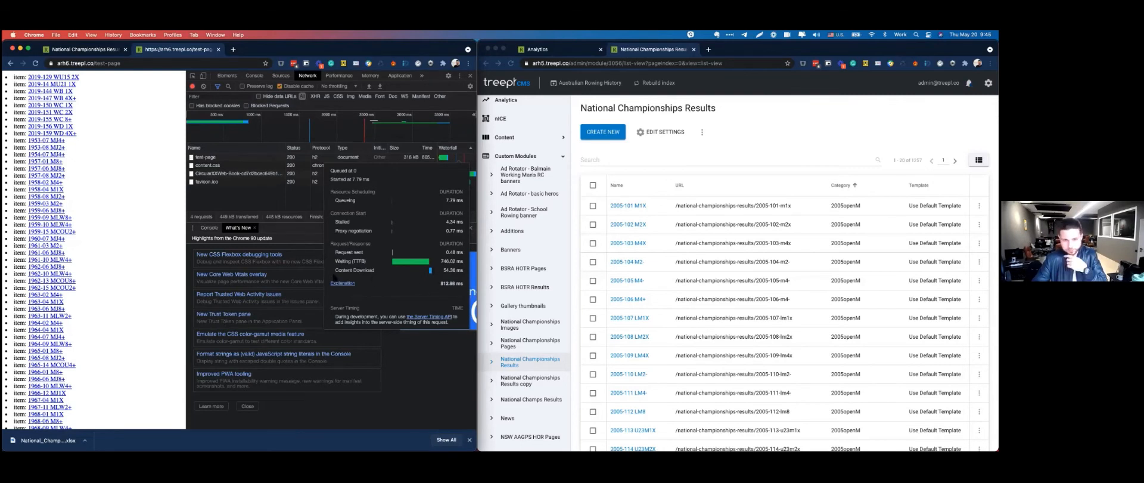
click(35, 62)
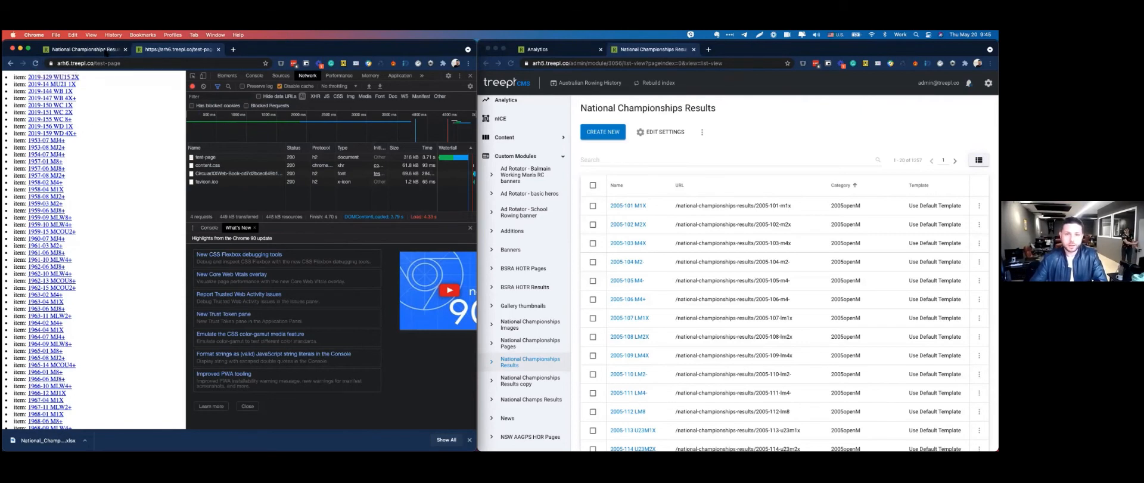
Return to the v6 admin and open the Pages list from the Content section.
click(105, 51)
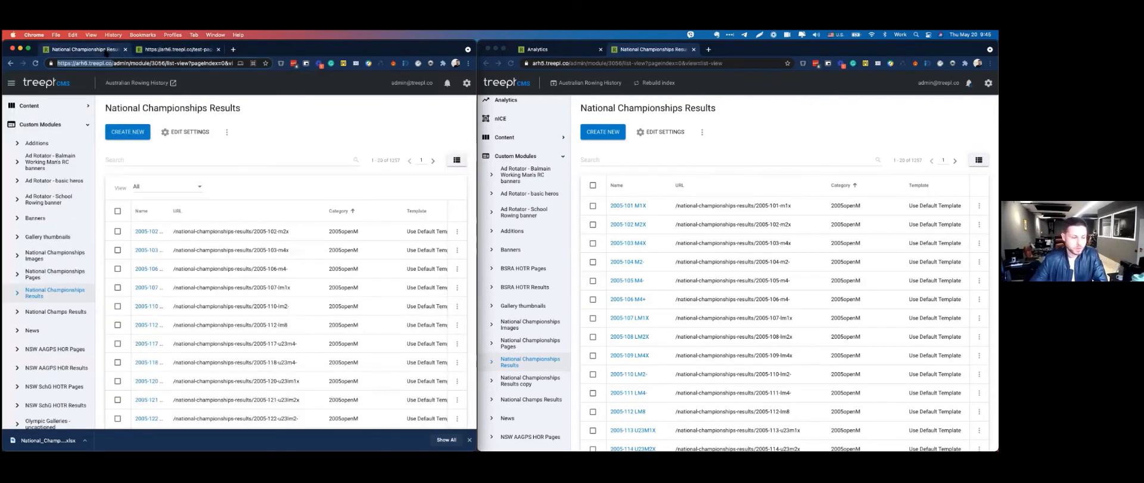
click(429, 146)
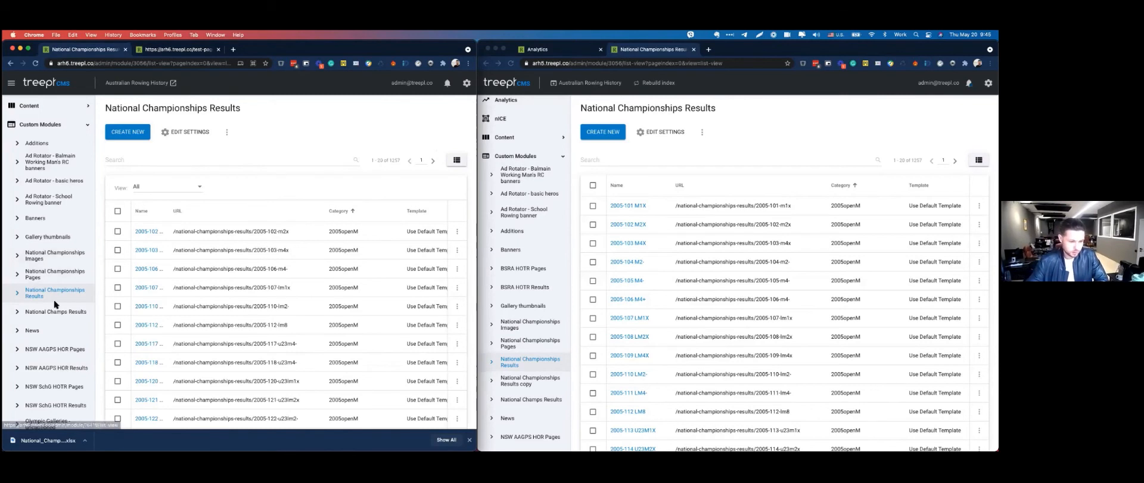
key(super+Tab)
scroll(66, 185, up, 3)
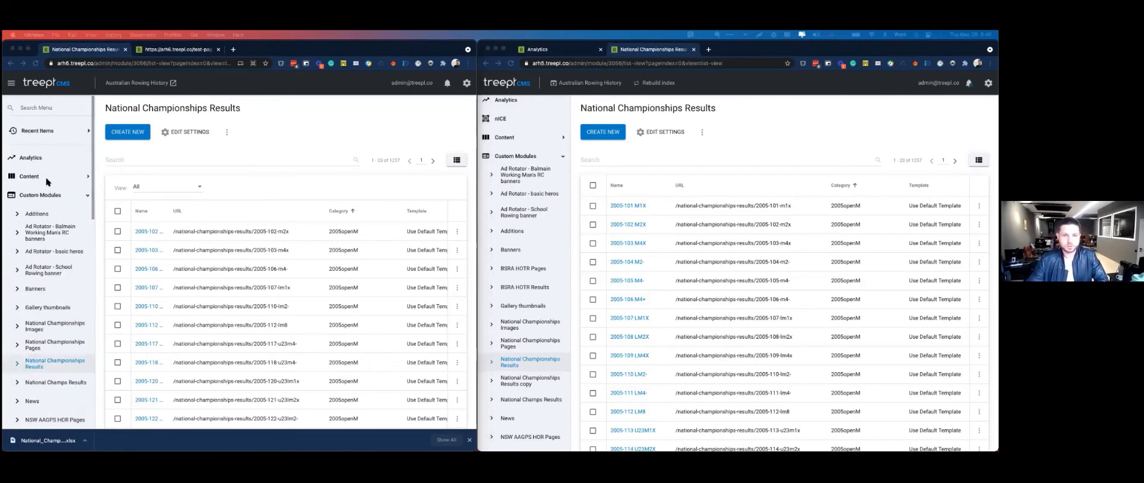
click(49, 177)
click(47, 218)
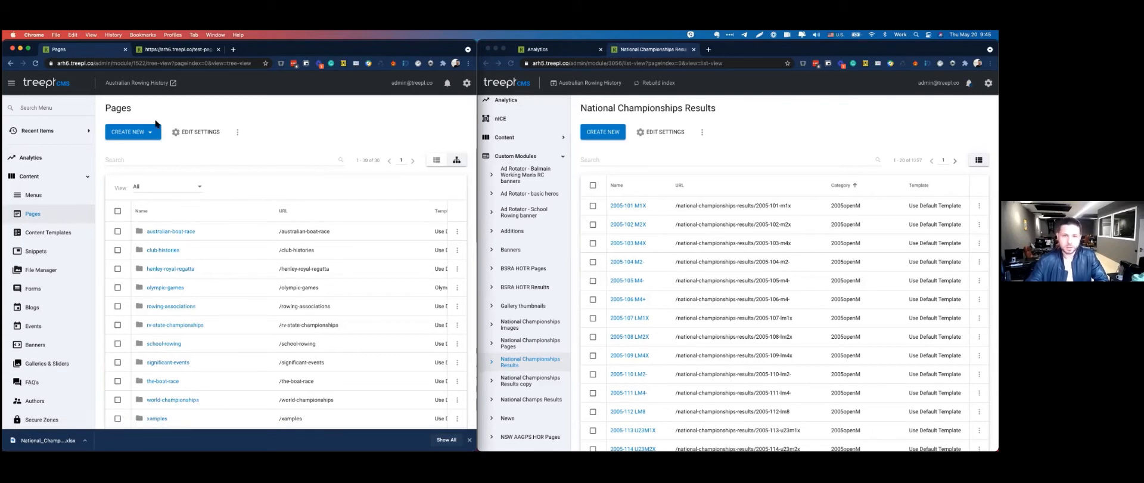
Open the Pages list from the Content section in the older admin.
scroll(536, 163, up, 3)
click(521, 138)
click(520, 138)
click(523, 174)
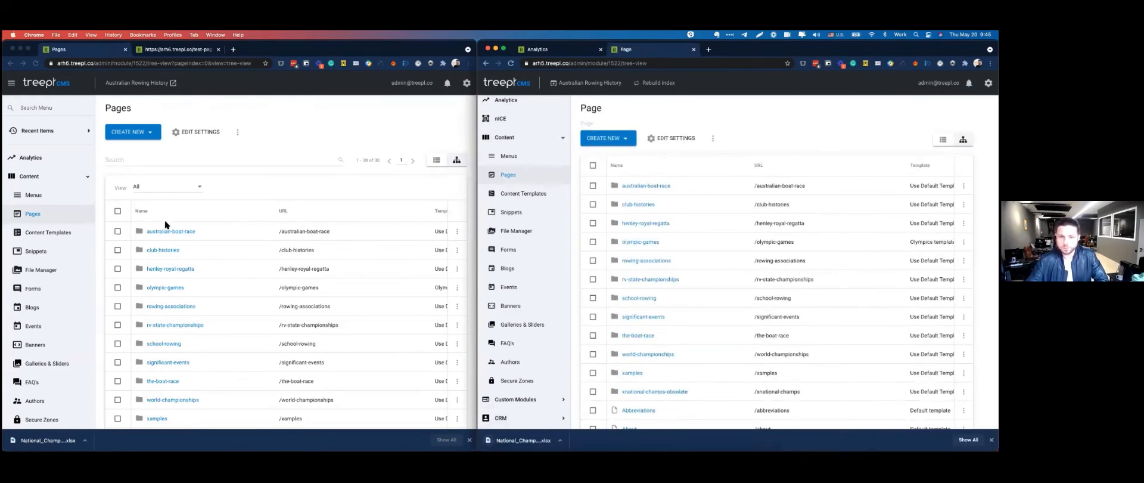
View the australian-boat-race folder in both admins, and return both to the top-level page lists.
click(166, 237)
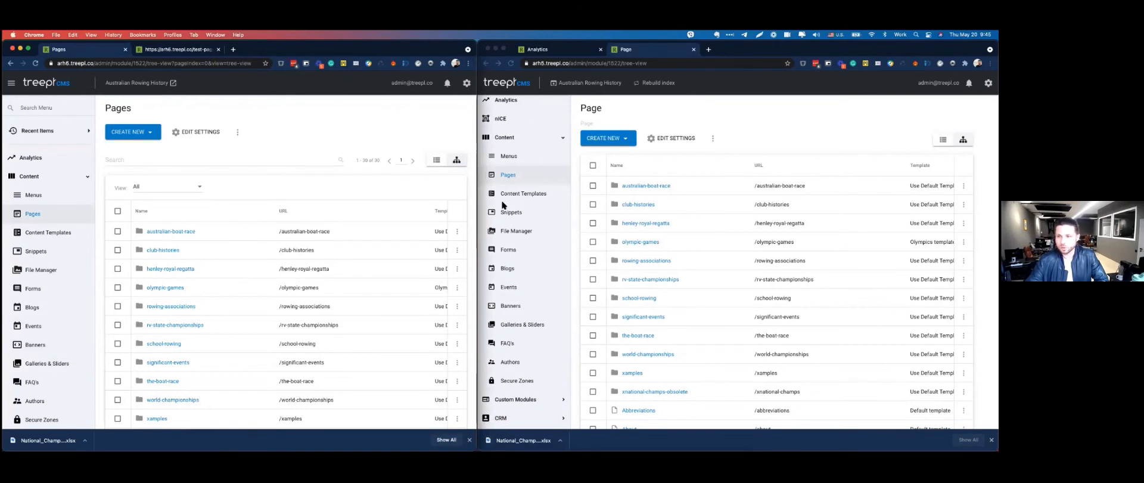
scroll(602, 111, down, 1)
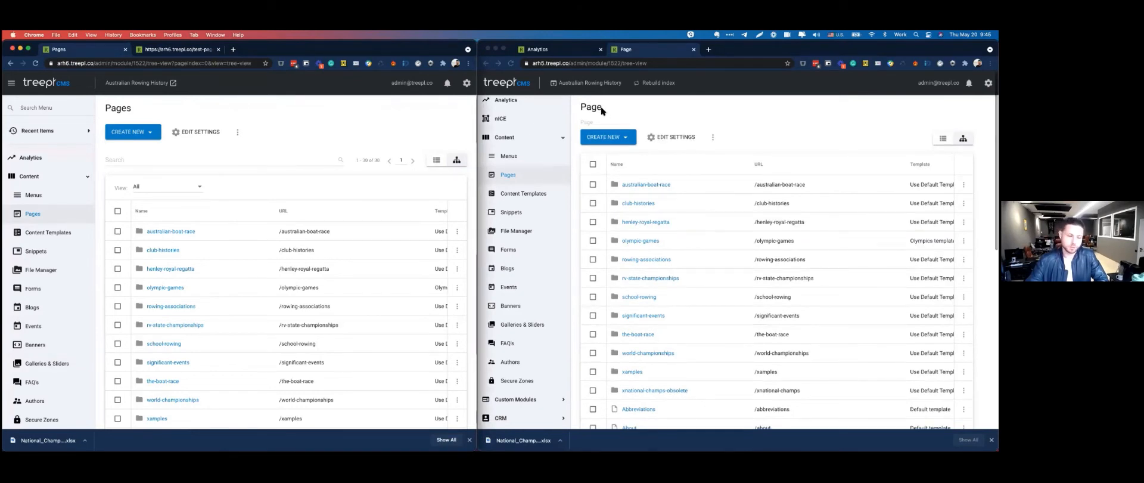
scroll(260, 142, up, 1)
scroll(632, 137, up, 1)
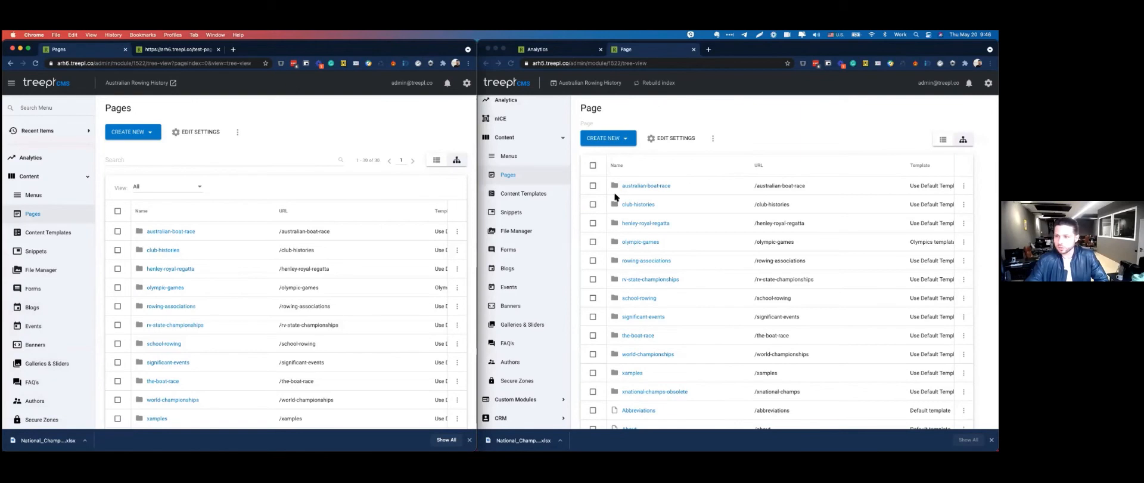
click(647, 186)
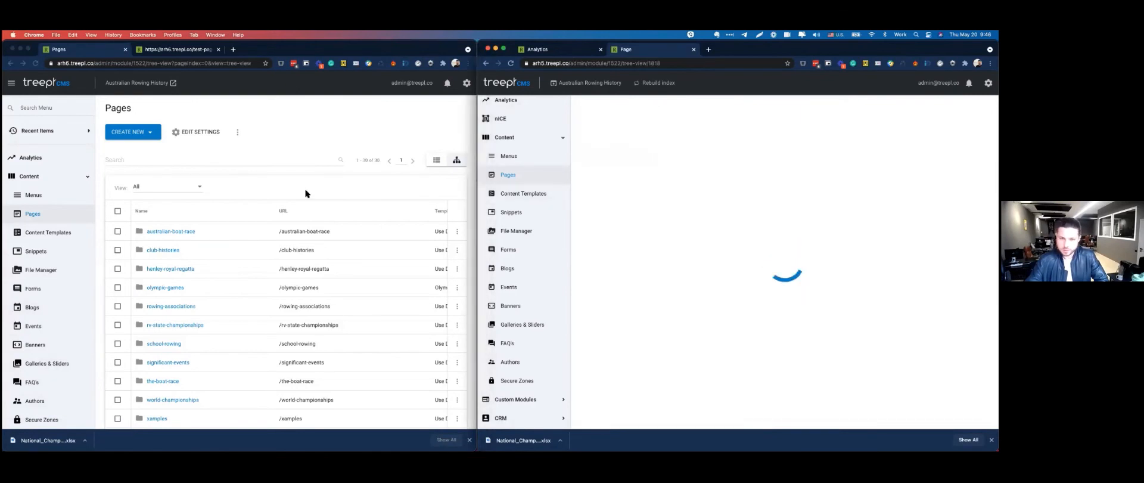
click(168, 232)
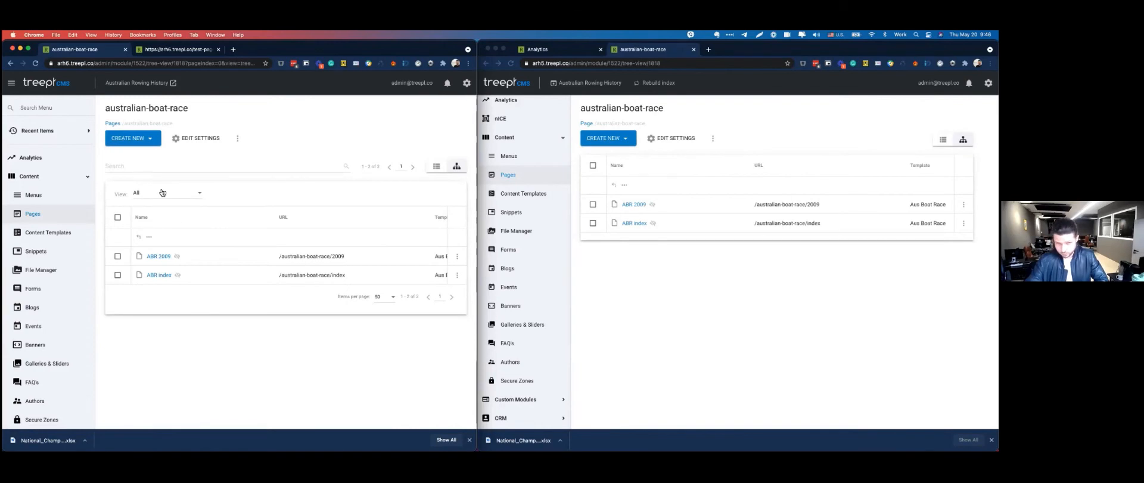
click(134, 131)
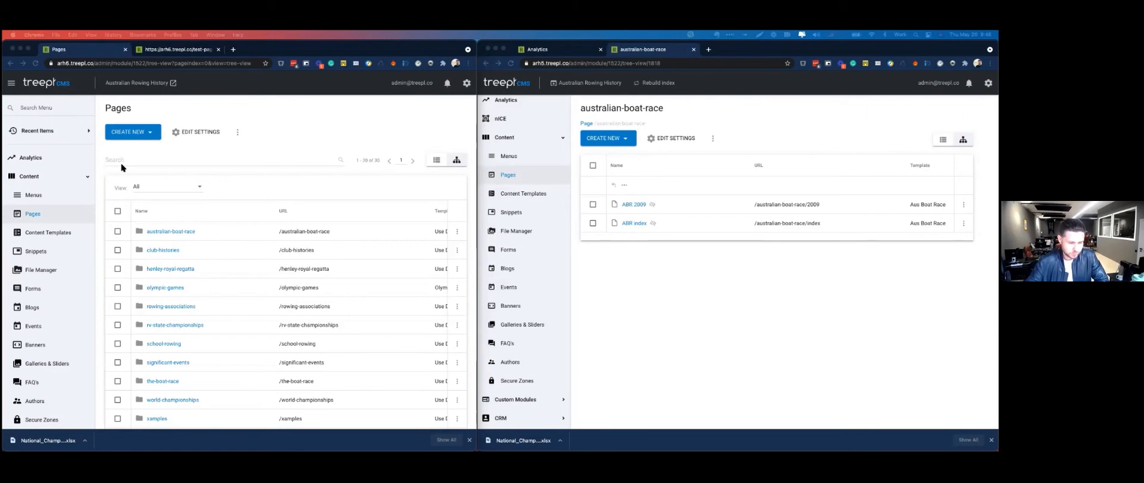
click(532, 177)
Search the v6 Pages list for "about" and for "test", and clear the search.
click(167, 159)
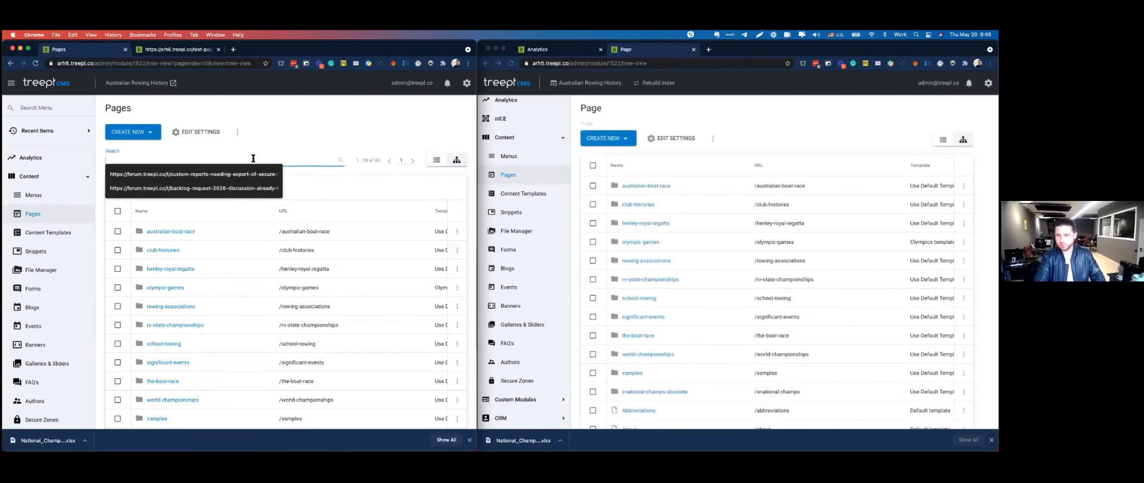
click(779, 141)
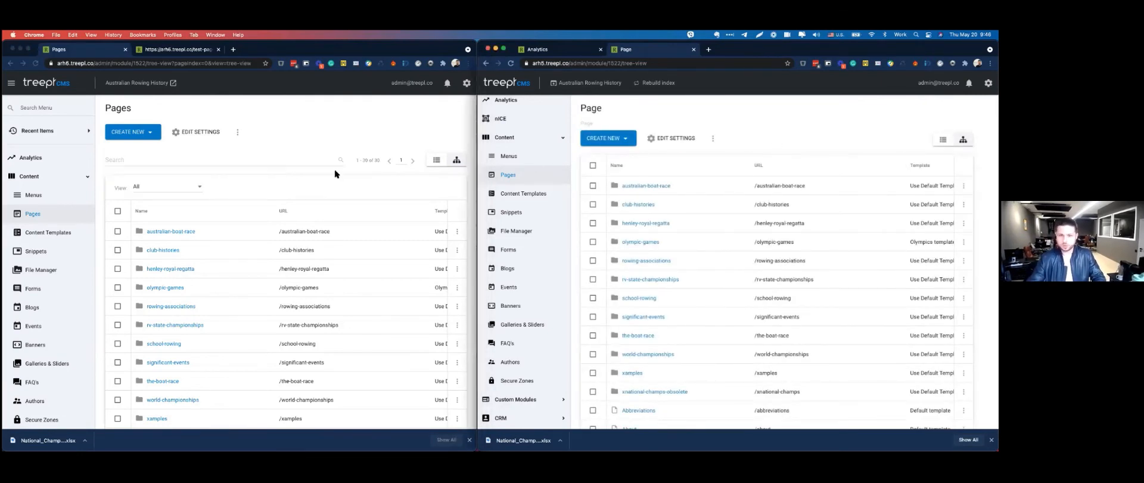
click(196, 161)
text(about)
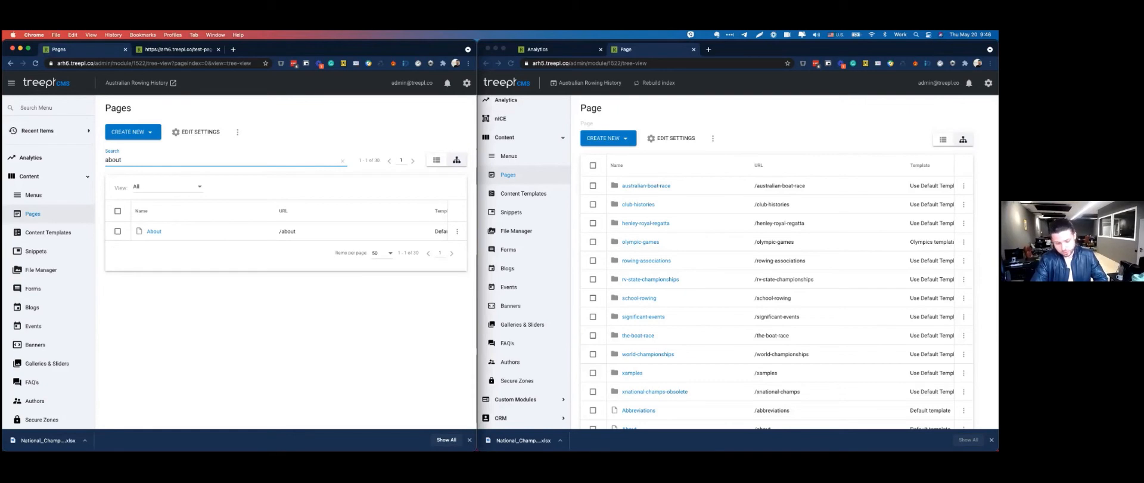
key(BackSpace)
key(BackSpace)
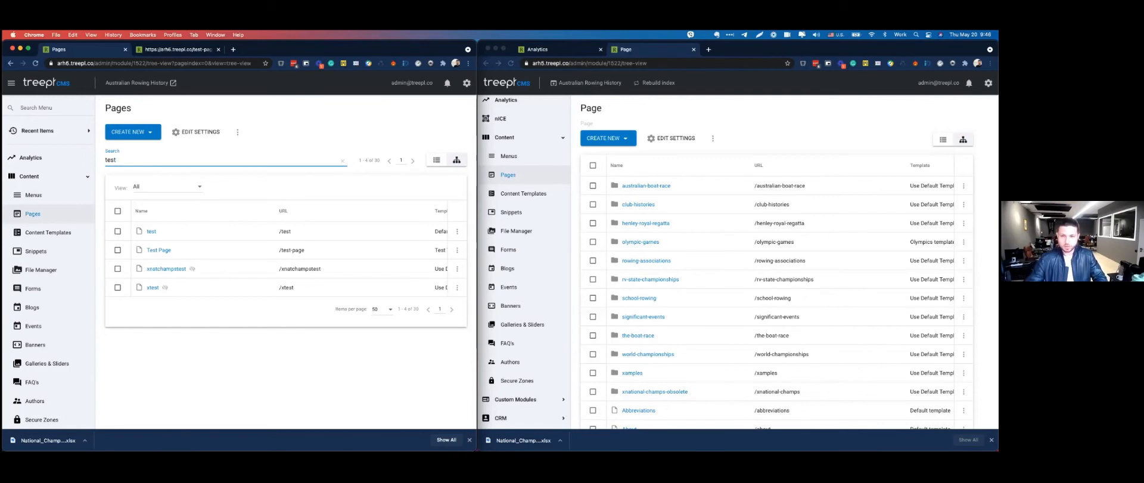
drag(134, 161, 91, 163)
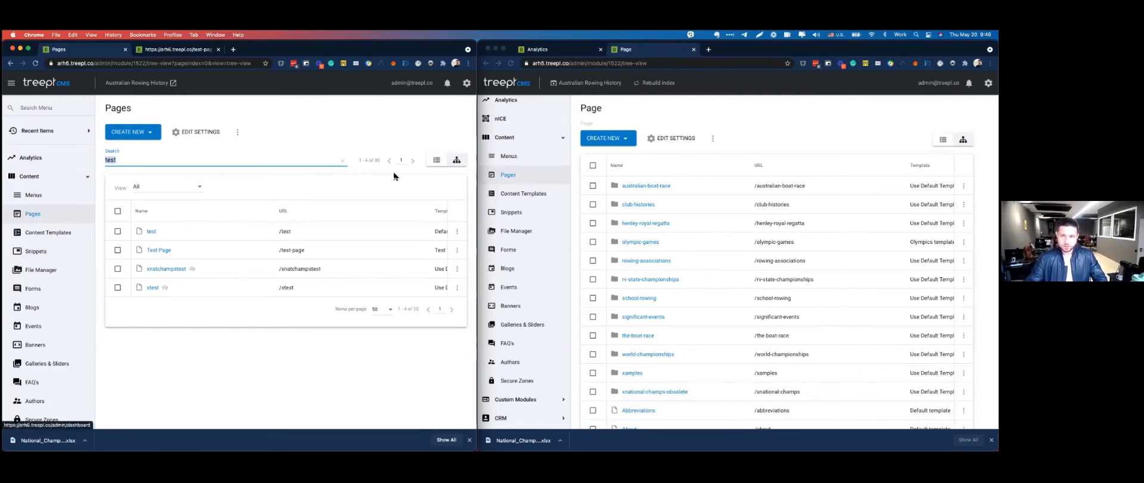
click(343, 164)
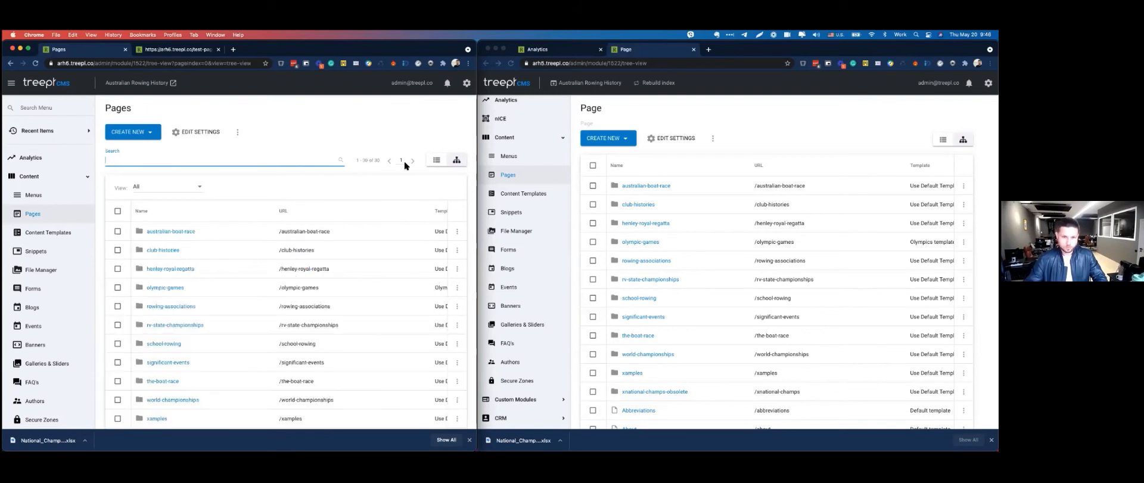
Check the options of the View filter on the v6 Pages list without changing the filter.
click(167, 191)
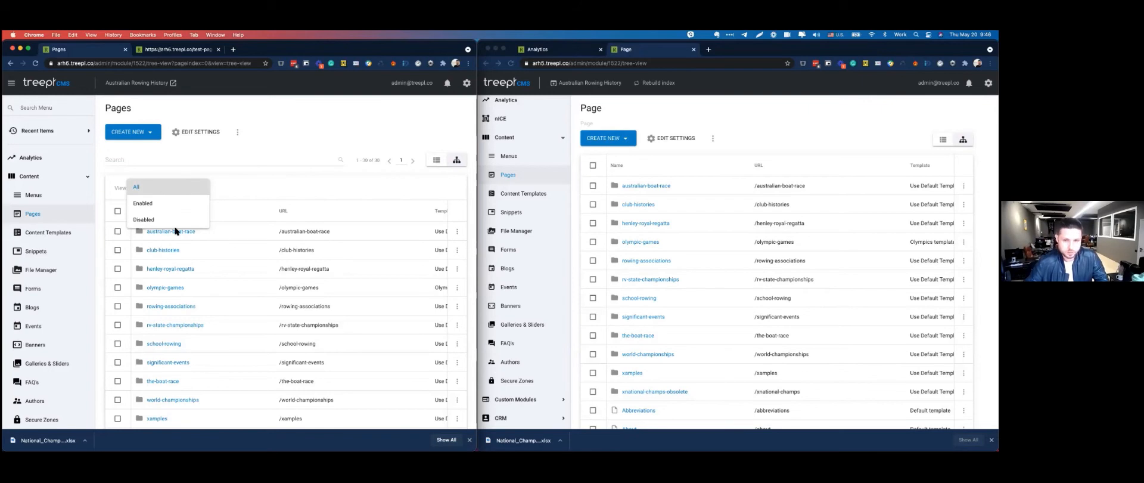
click(240, 162)
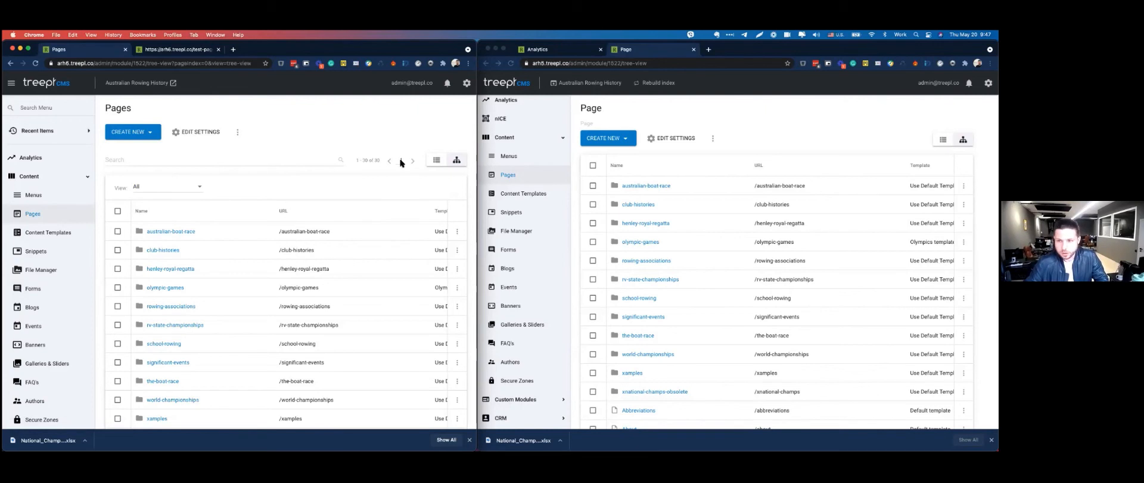
click(318, 153)
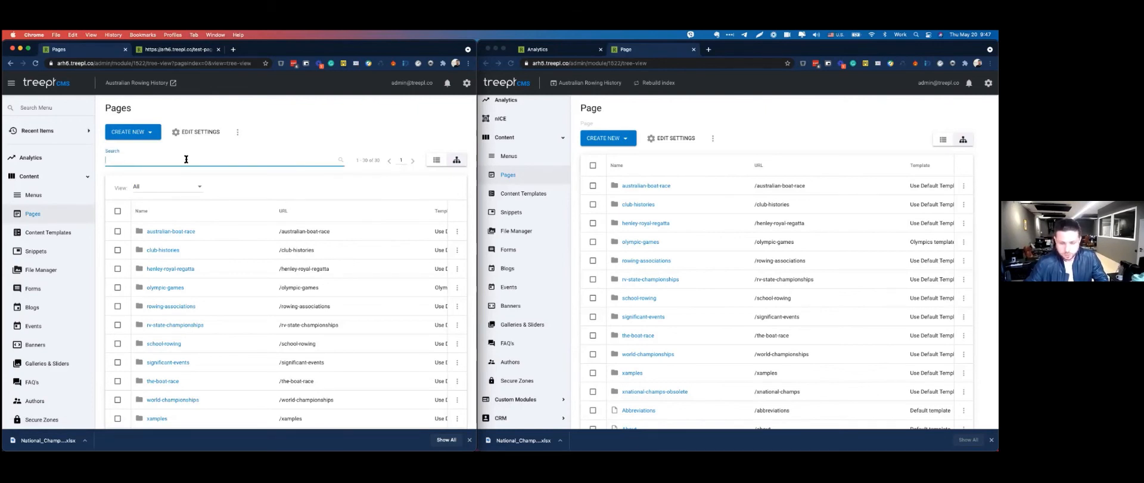
Select several pages near the end of the v6 Pages list, including Search Results and SEO Page Report.
scroll(184, 188, down, 10)
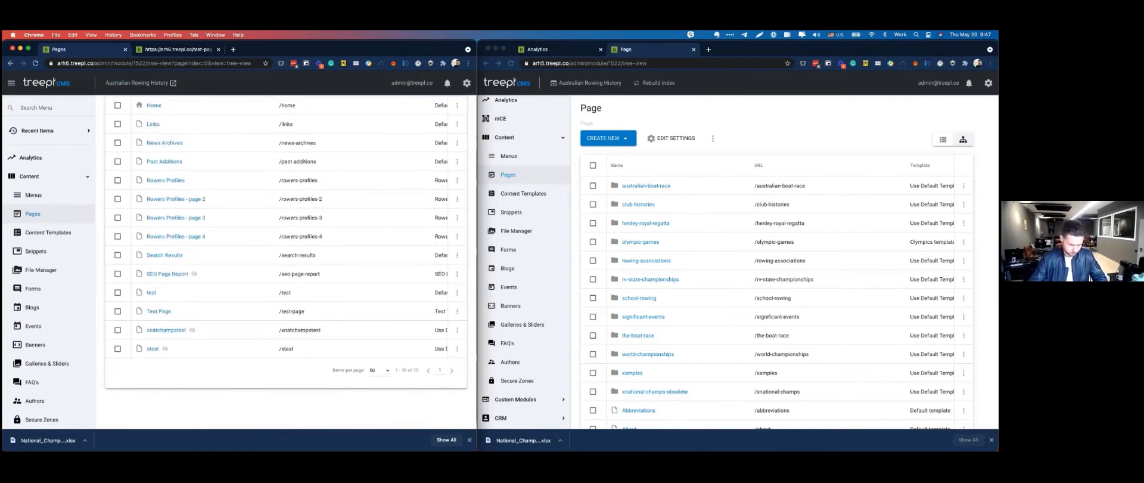
click(119, 331)
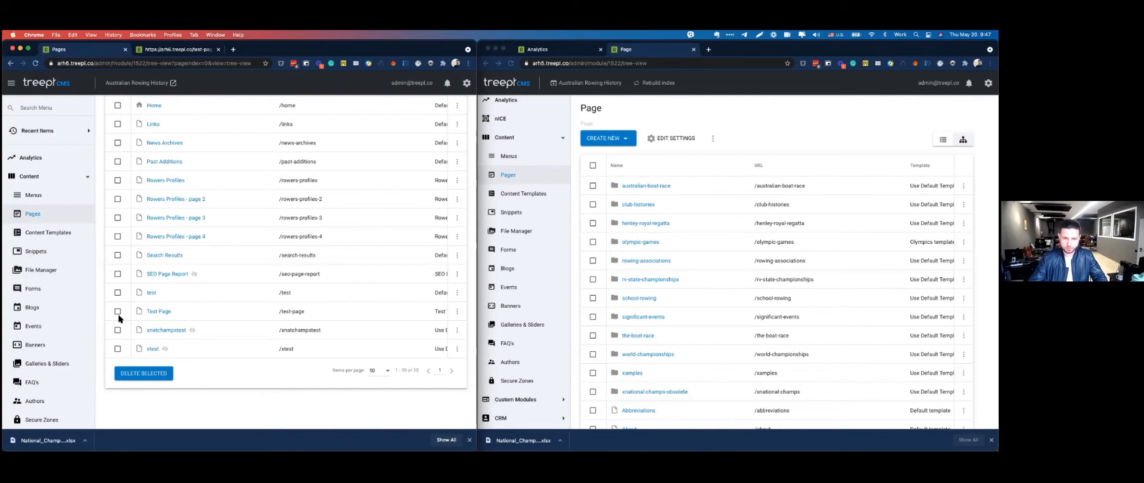
click(117, 259)
click(118, 276)
scroll(177, 202, up, 10)
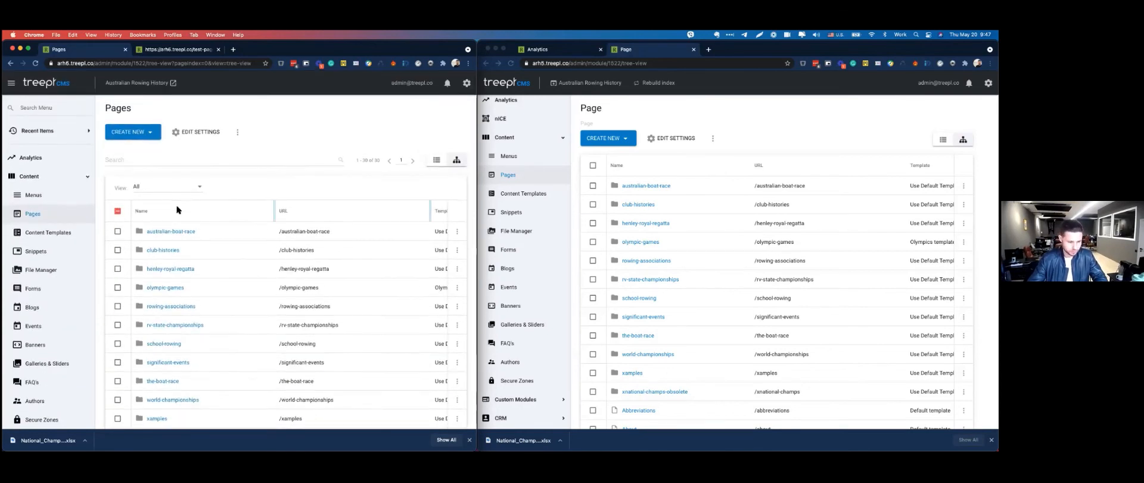
Check the template choices for applying a template to the selected v6 pages, and cancel without applying one.
click(237, 132)
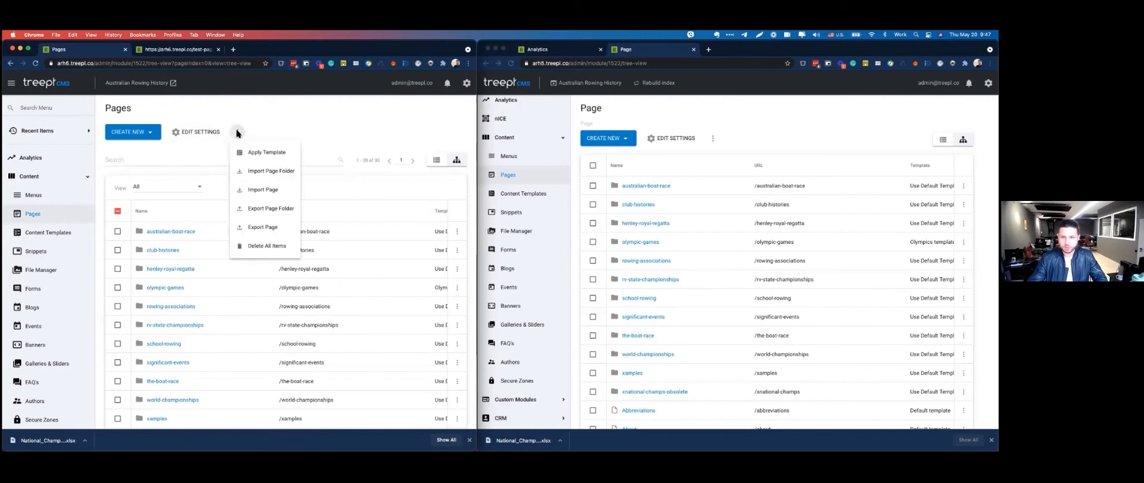
click(259, 154)
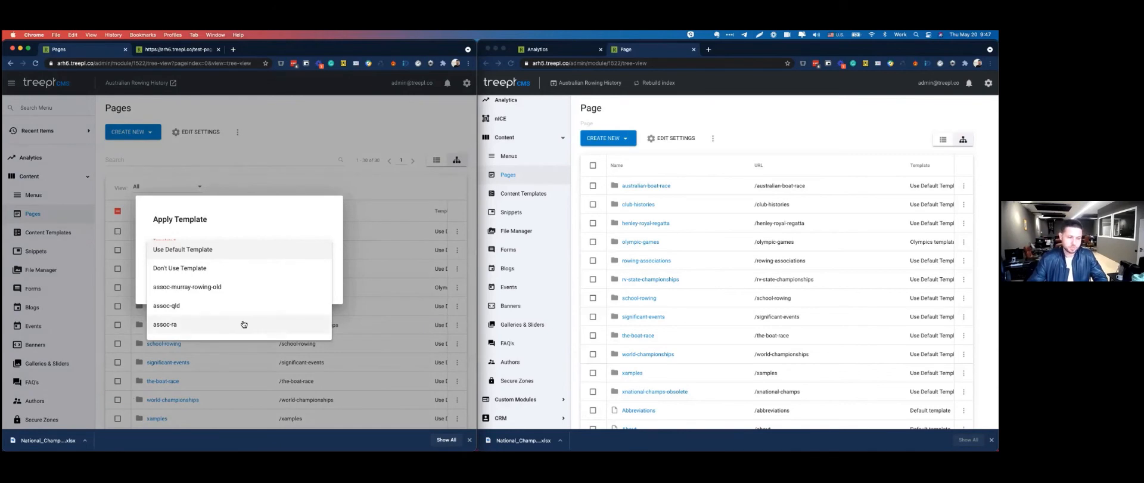
click(286, 253)
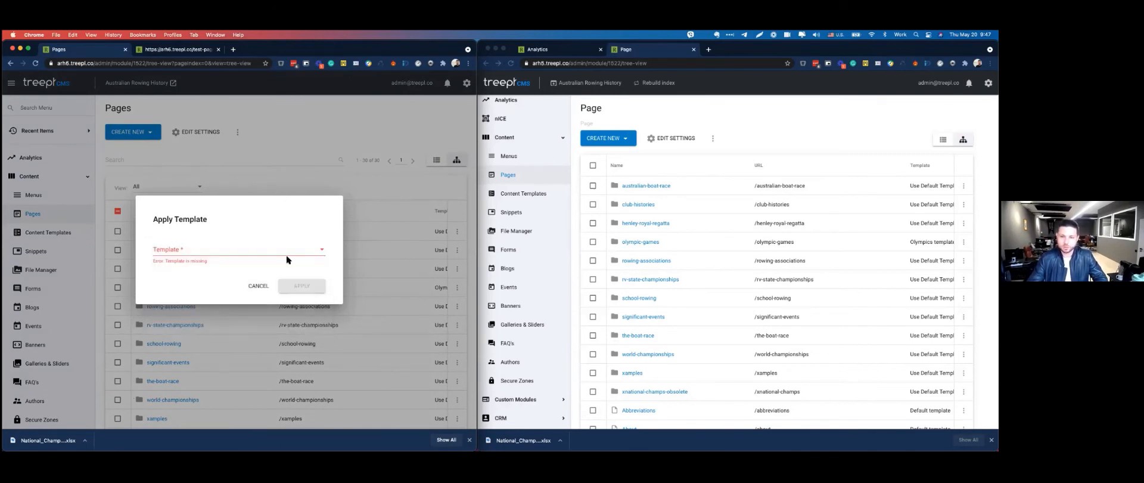
click(262, 286)
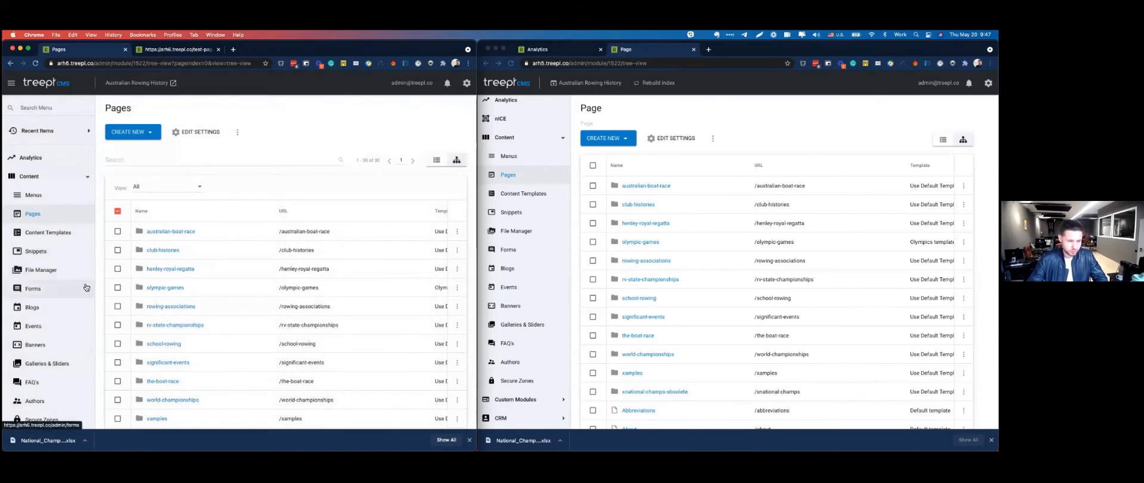
Open the item list of the Additions custom module in the v6 admin.
scroll(70, 282, down, 3)
scroll(70, 282, down, 5)
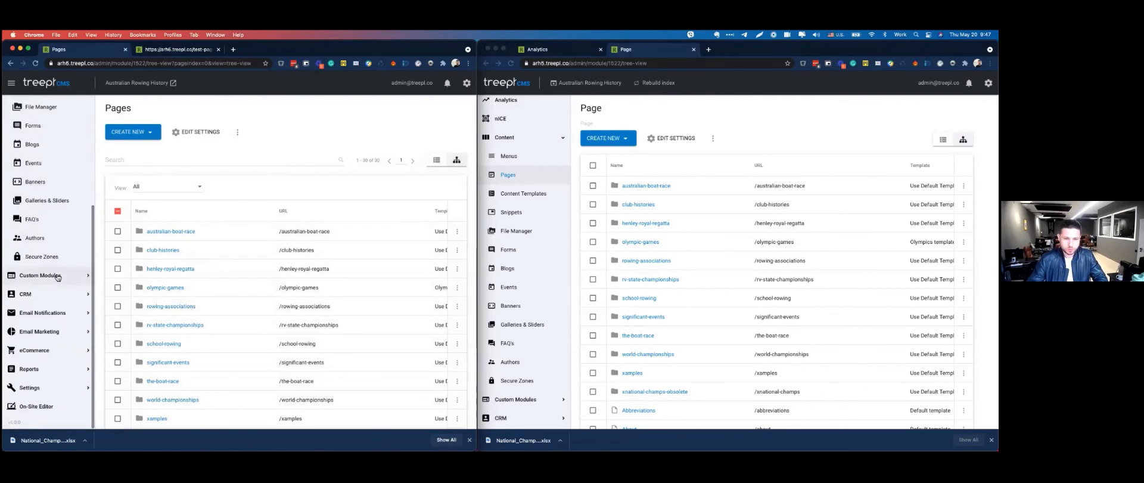
click(53, 275)
scroll(44, 202, up, 8)
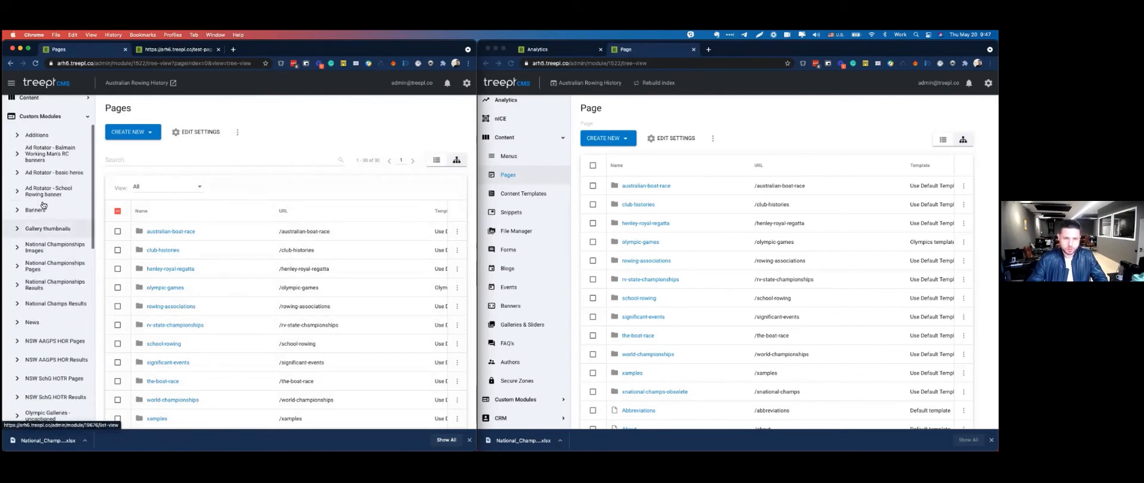
click(44, 217)
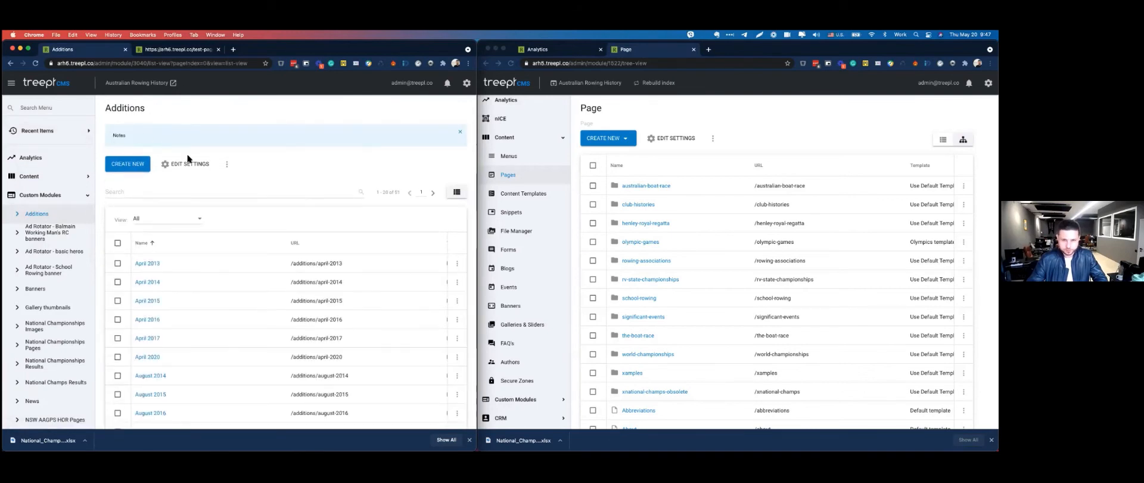
View the general settings of the Additions module, including its Notes field.
click(179, 162)
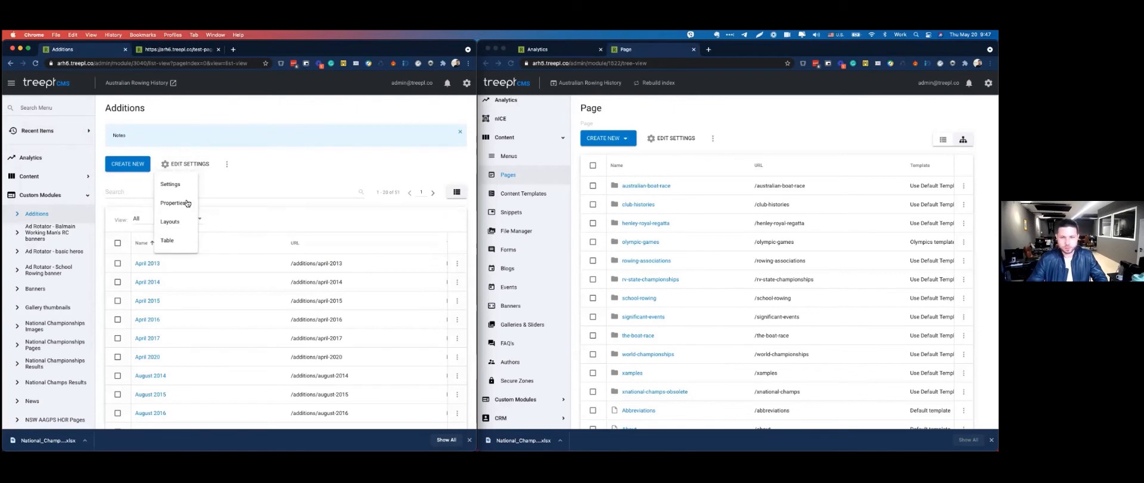
click(171, 184)
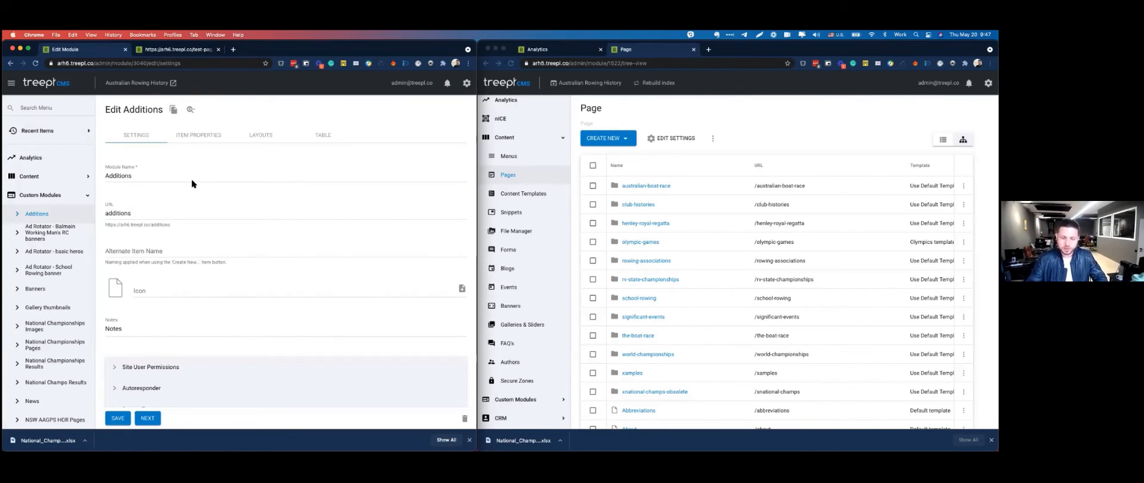
scroll(192, 178, down, 1)
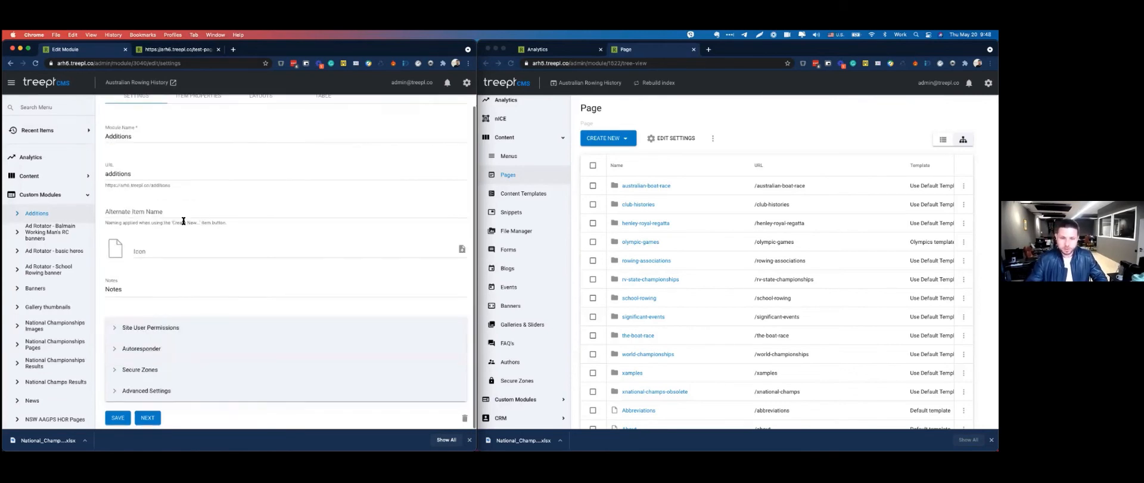
double_click(145, 288)
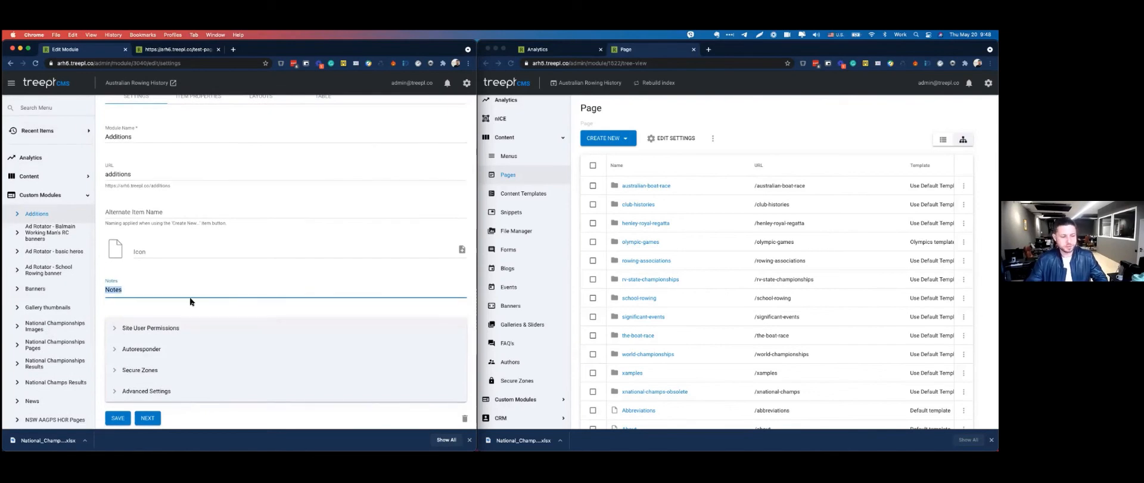
key(super+Tab)
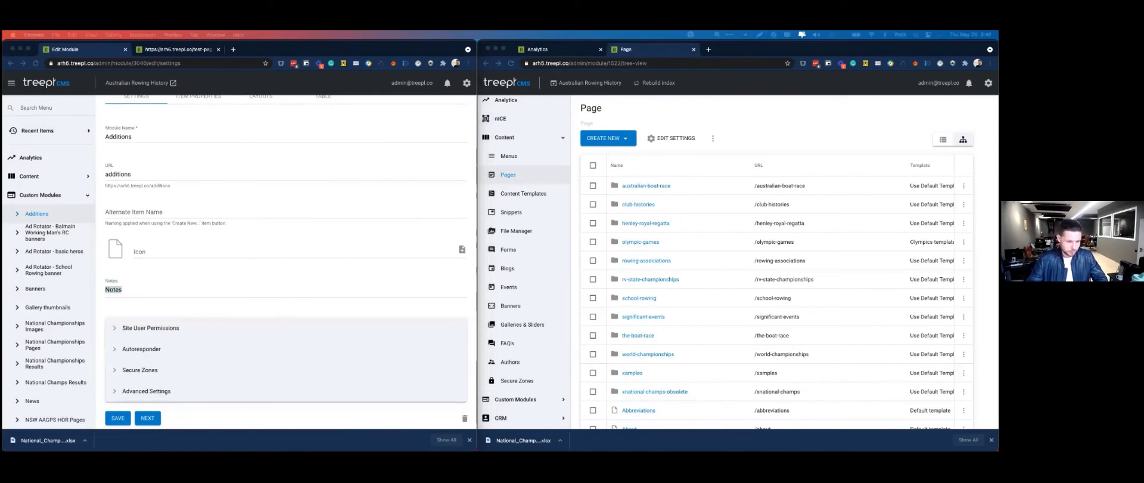
scroll(57, 177, up, 3)
Return to the v6 Pages list and open the About page for editing.
click(56, 179)
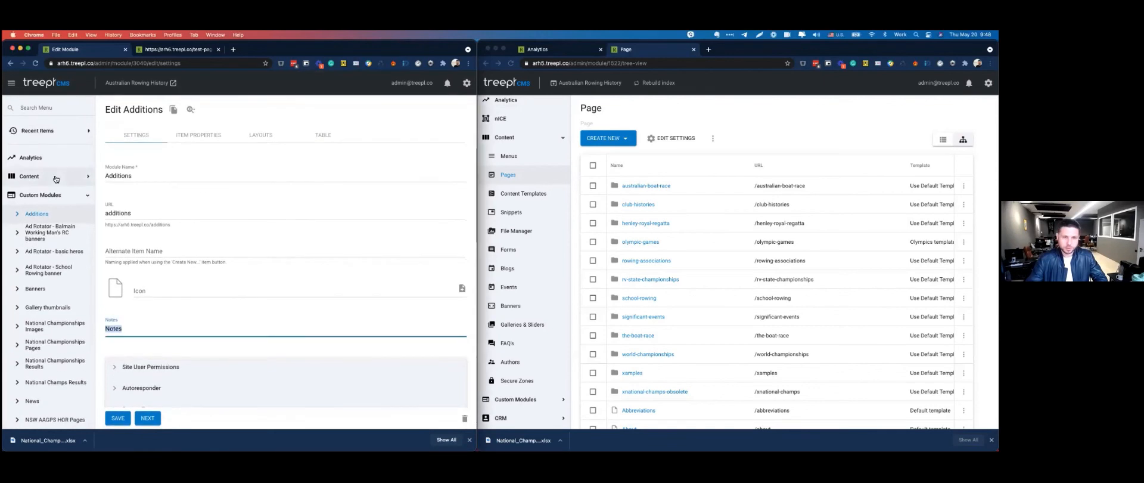
click(56, 178)
click(30, 177)
click(33, 213)
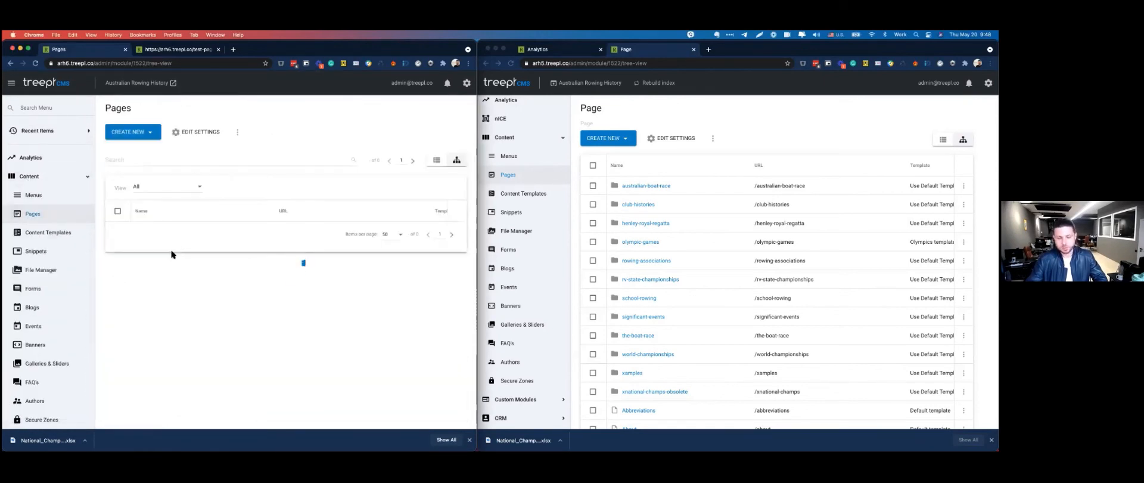
scroll(171, 255, down, 8)
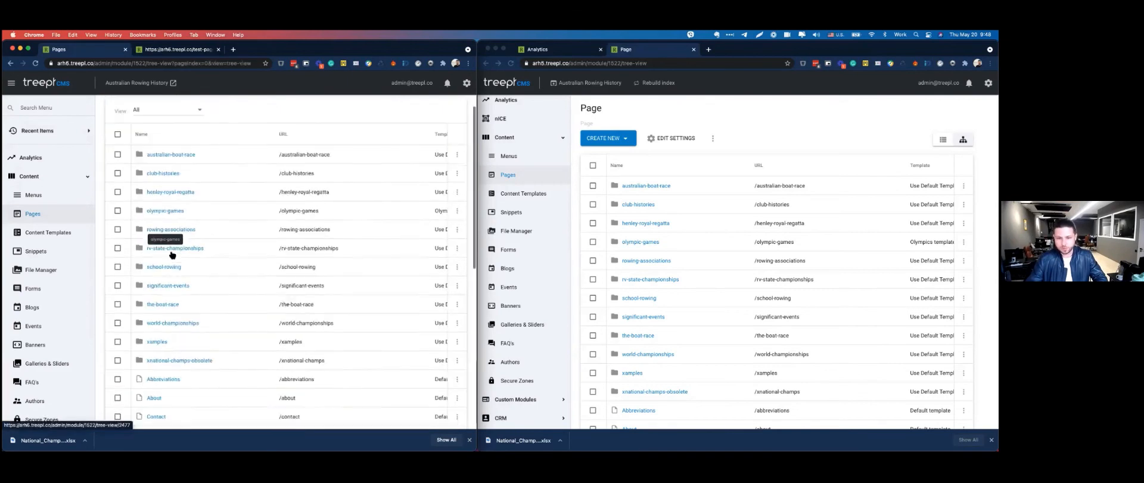
scroll(170, 251, up, 3)
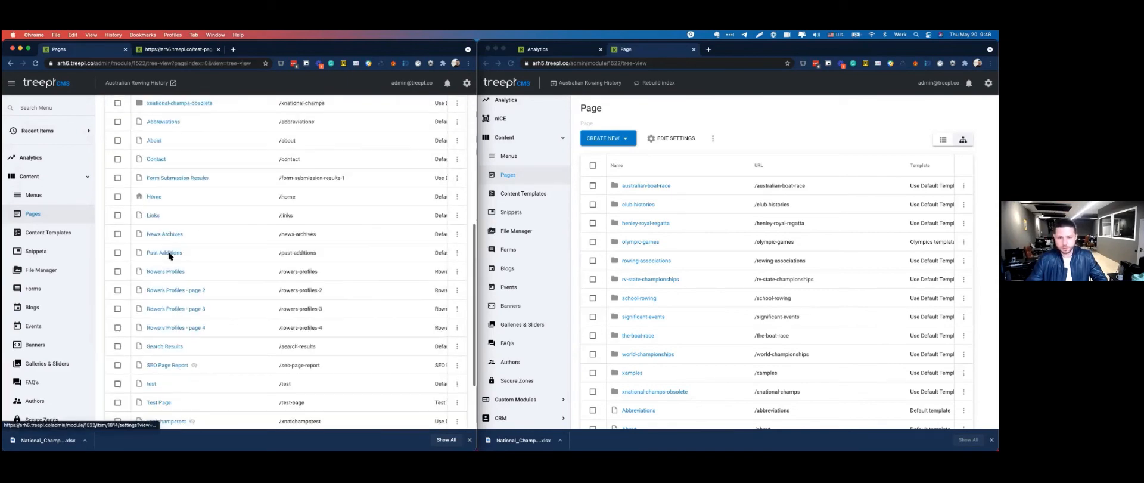
scroll(159, 375, down, 2)
scroll(156, 298, up, 4)
click(156, 217)
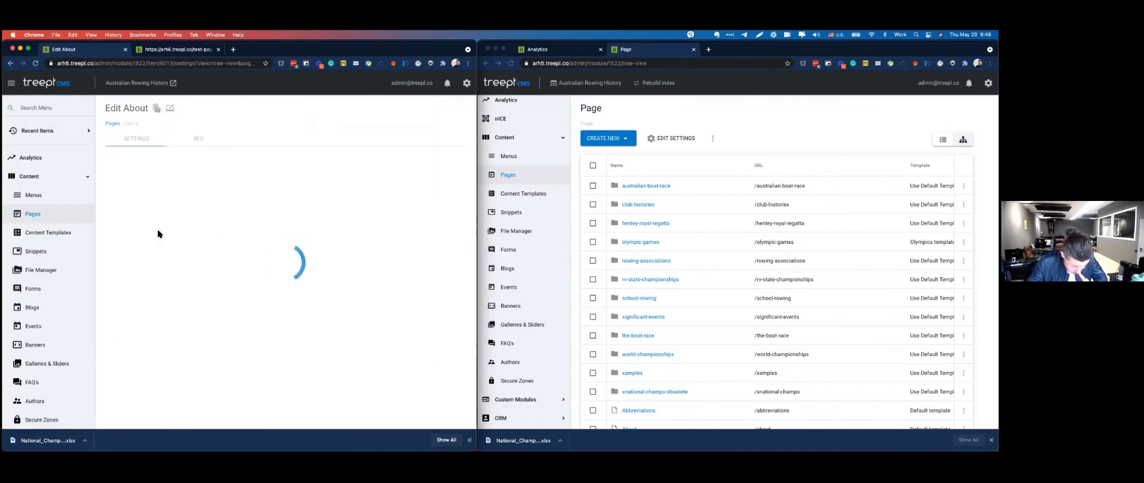
Review the About page's item settings and WYSIWYG content editor, including the image insertion options.
scroll(200, 292, down, 6)
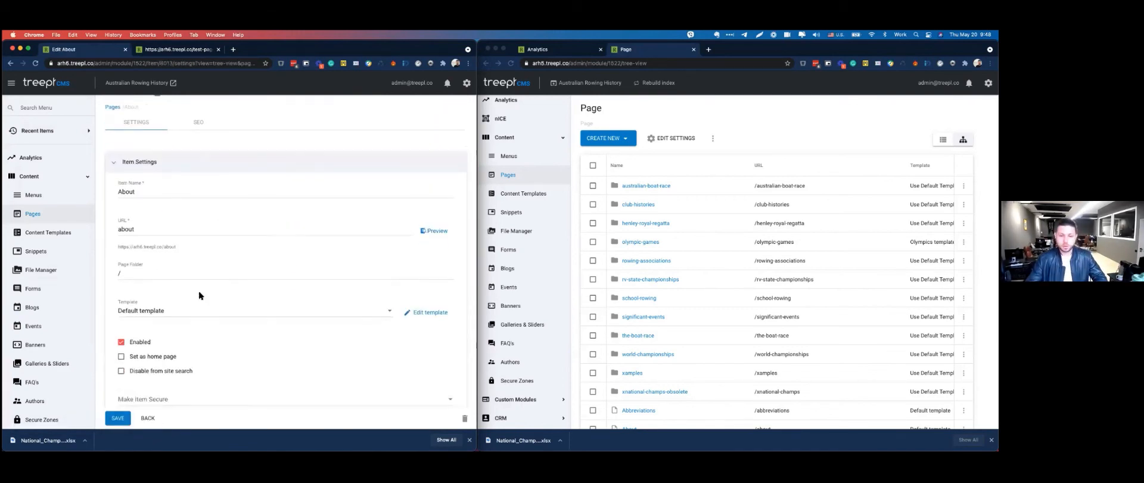
scroll(200, 291, down, 6)
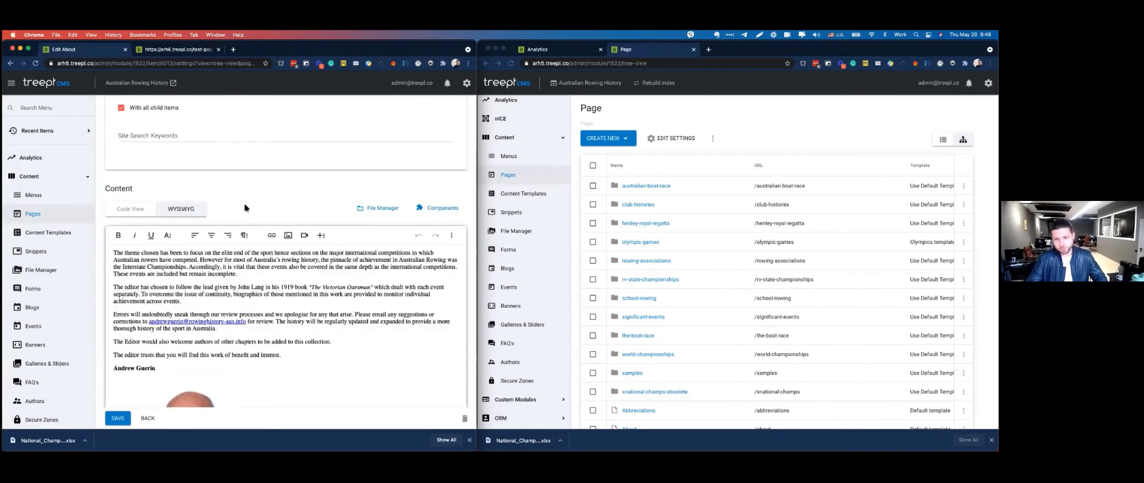
scroll(245, 205, up, 10)
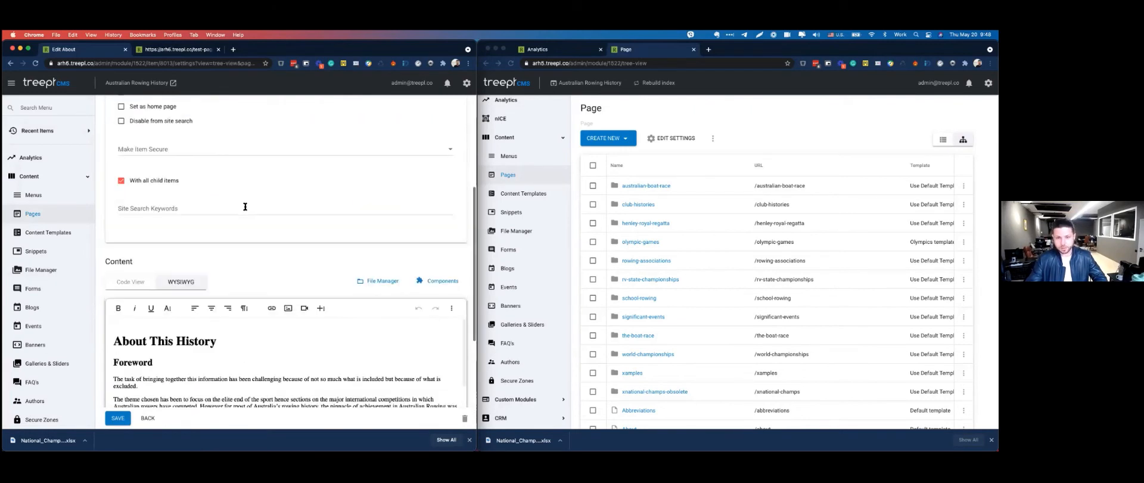
scroll(238, 261, down, 1)
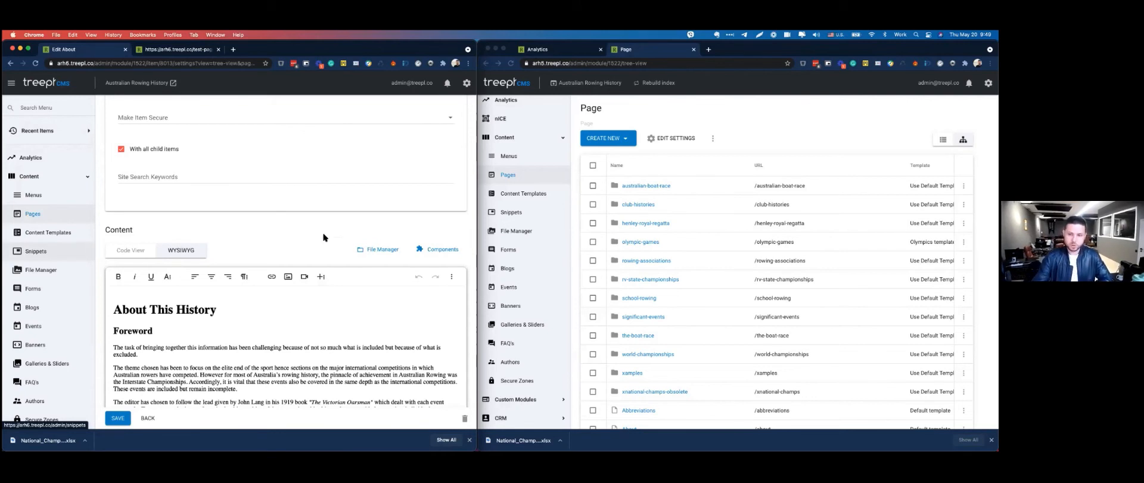
click(322, 281)
click(292, 281)
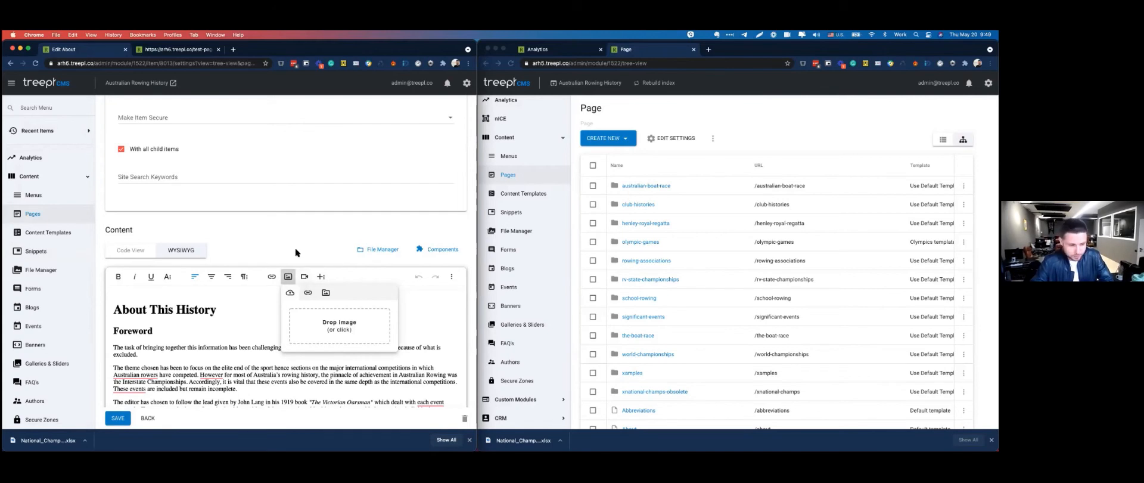
Switch the About page's content to Code View, and collapse and expand the outer "vline" div.
click(127, 254)
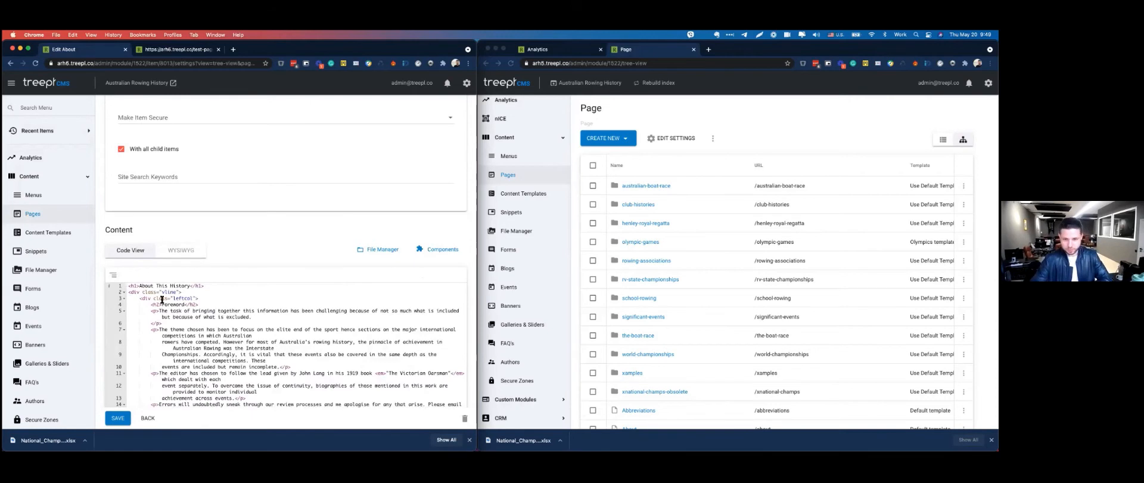
click(121, 292)
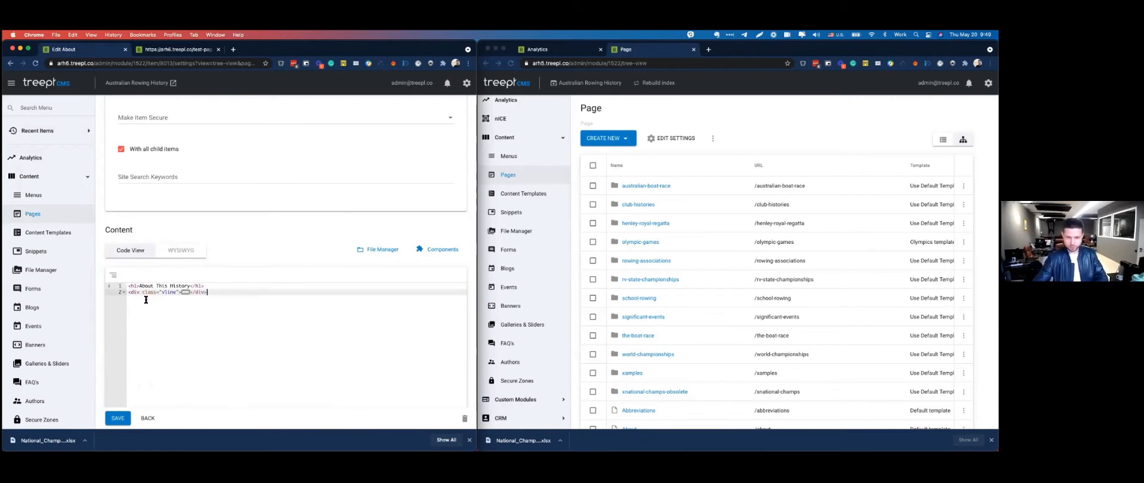
click(123, 292)
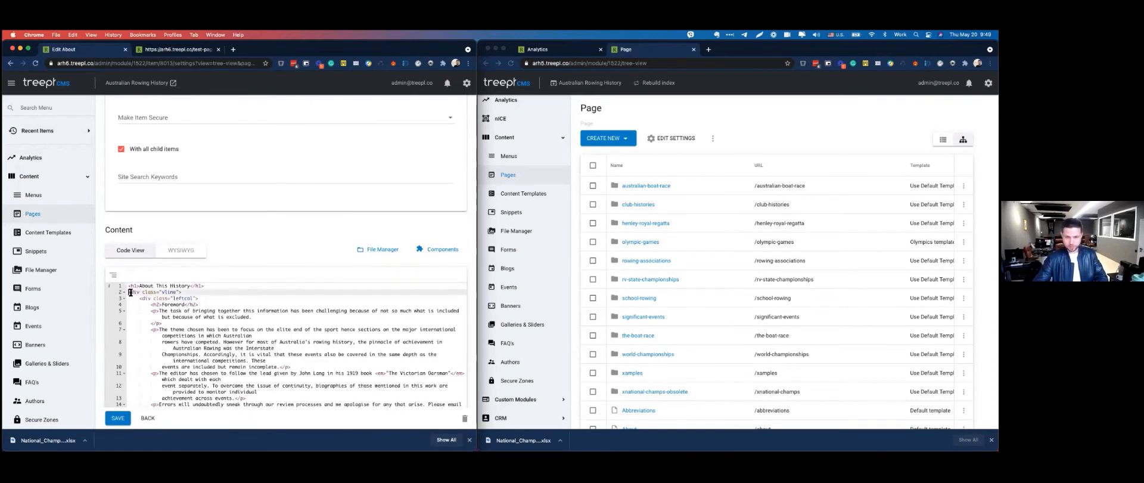
Join the "vline" div, "leftcol" div and Foreword heading onto the first code line after the About This History heading.
key(BackSpace)
key(Down)
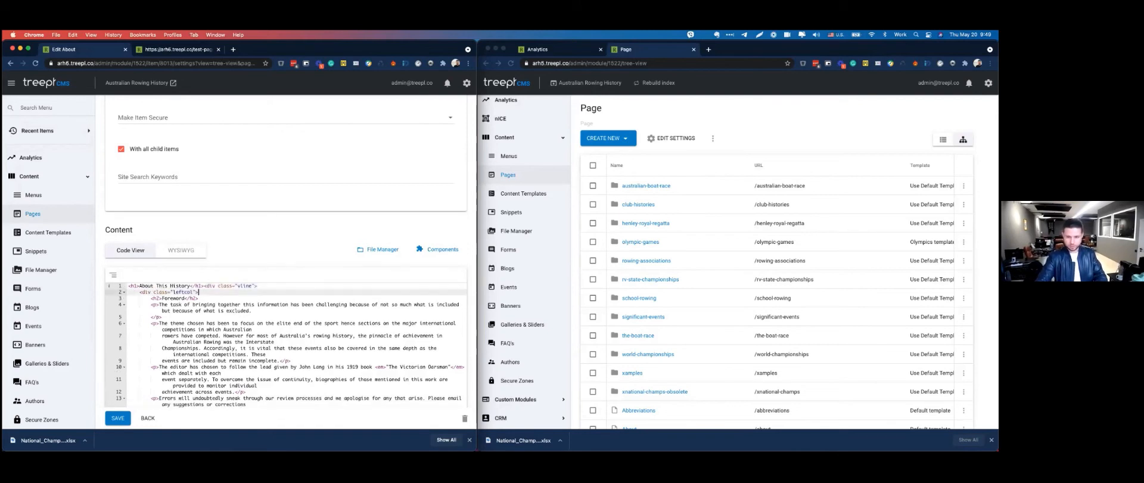
key(BackSpace)
key(BackSpace)
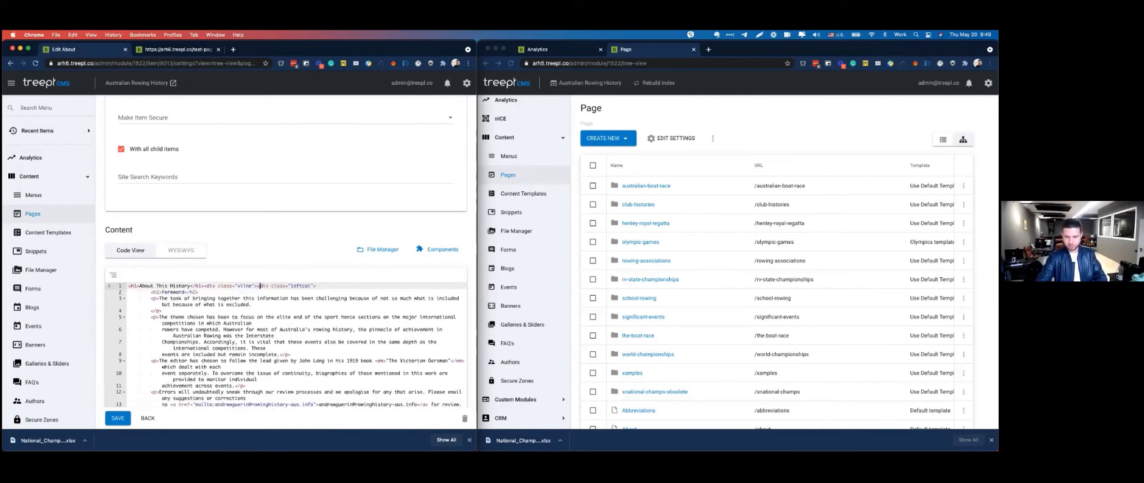
scroll(279, 371, down, 12)
scroll(279, 371, up, 12)
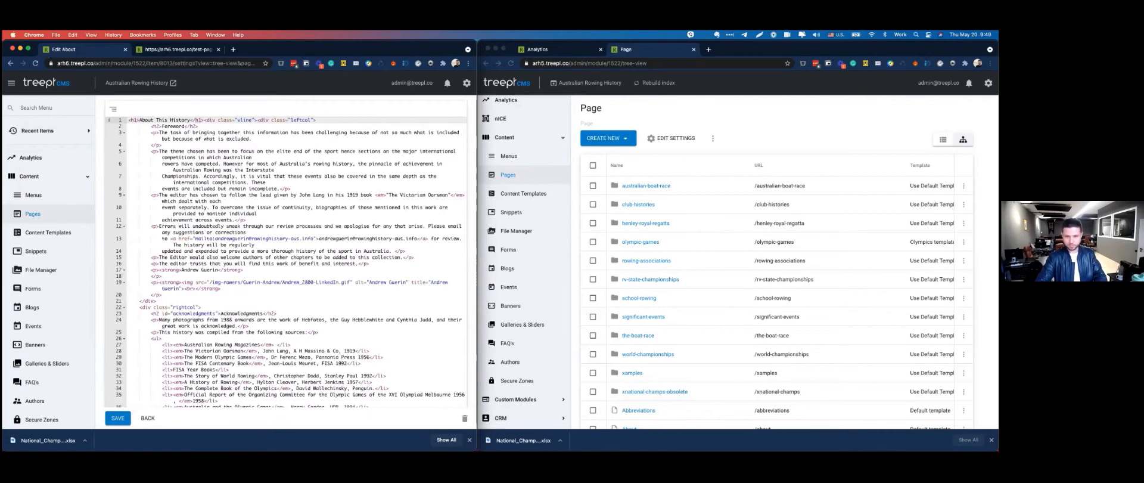
drag(151, 126, 103, 130)
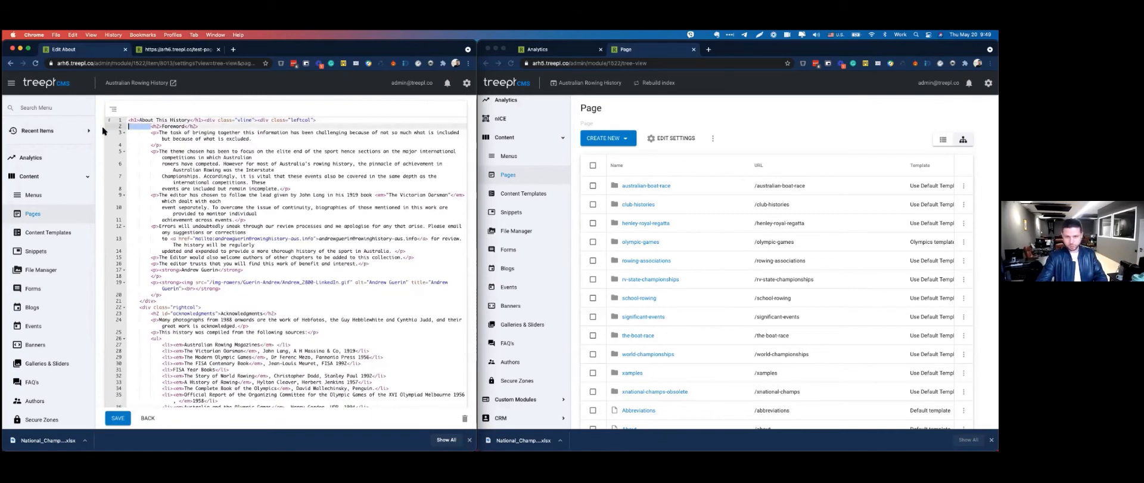
key(BackSpace)
key(BackSpace)
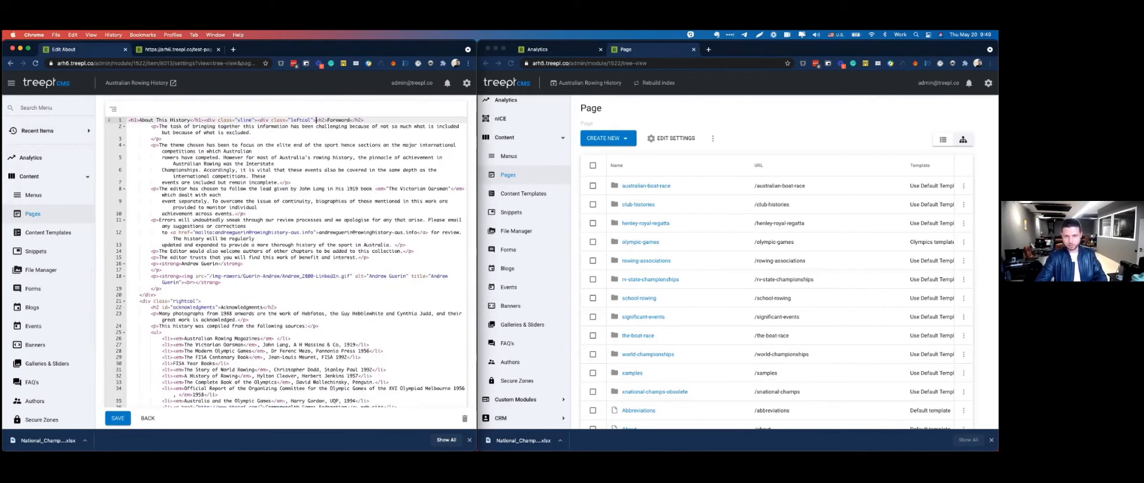
Join the first paragraph onto the first code line, and auto-format the About page's code.
click(151, 127)
key(BackSpace)
key(BackSpace)
key(BackSpace)
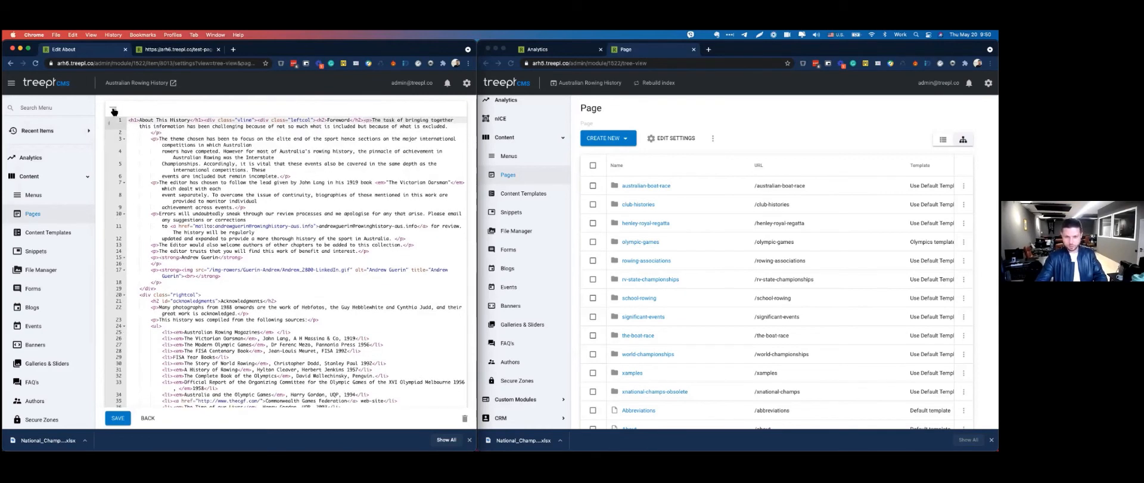
click(113, 110)
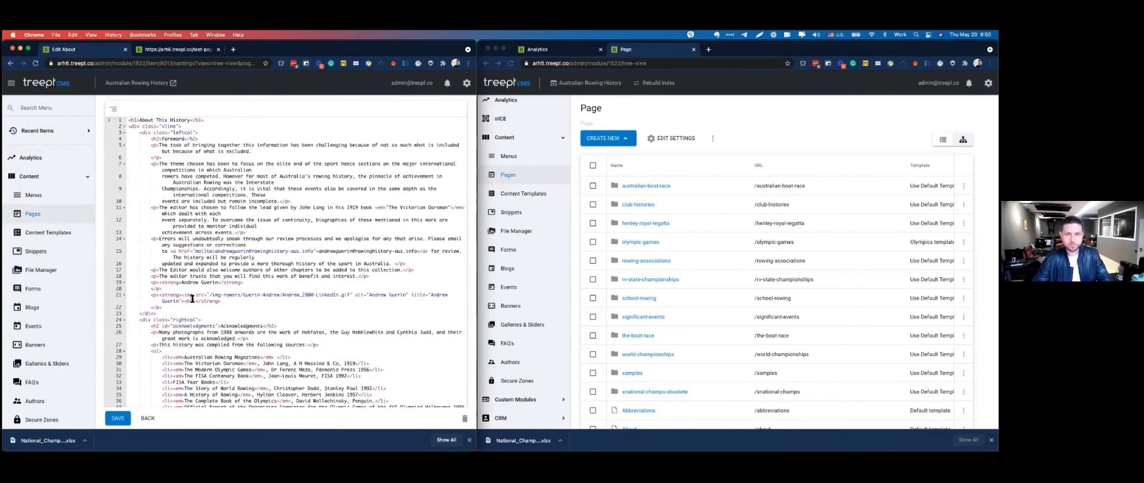
Open the treepl.co website in a new browser tab and view its Public Backlog wishlist.
click(233, 49)
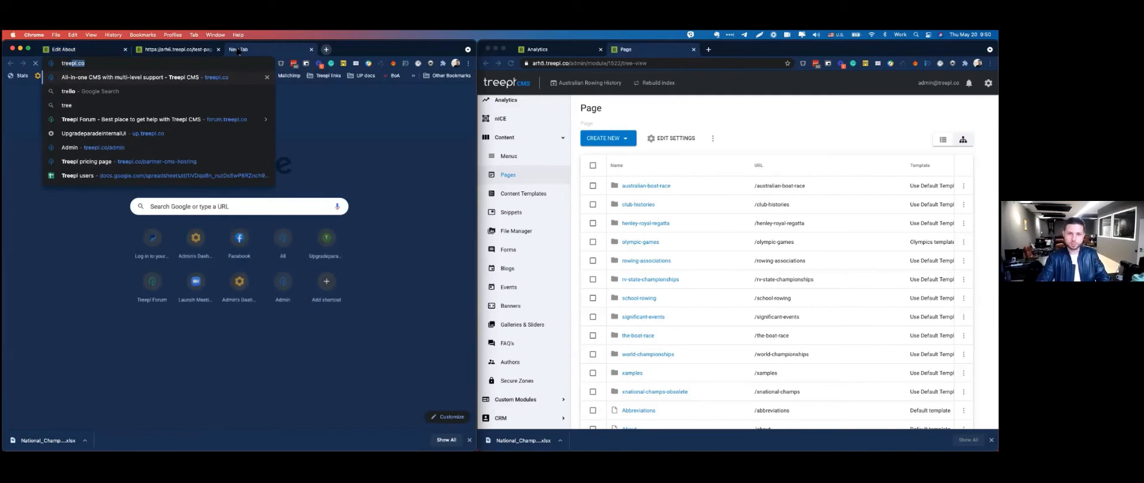
key(Return)
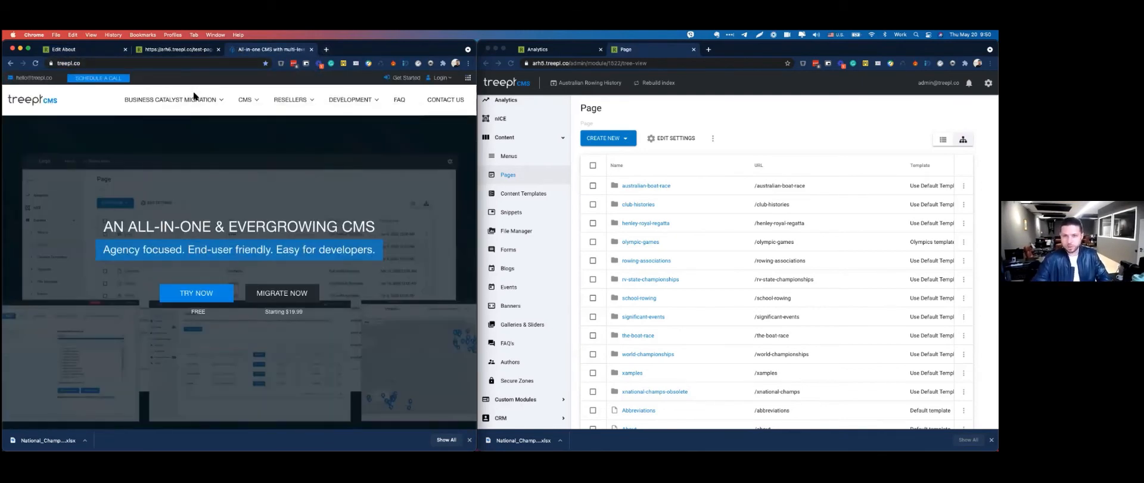
mouse_move(338, 101)
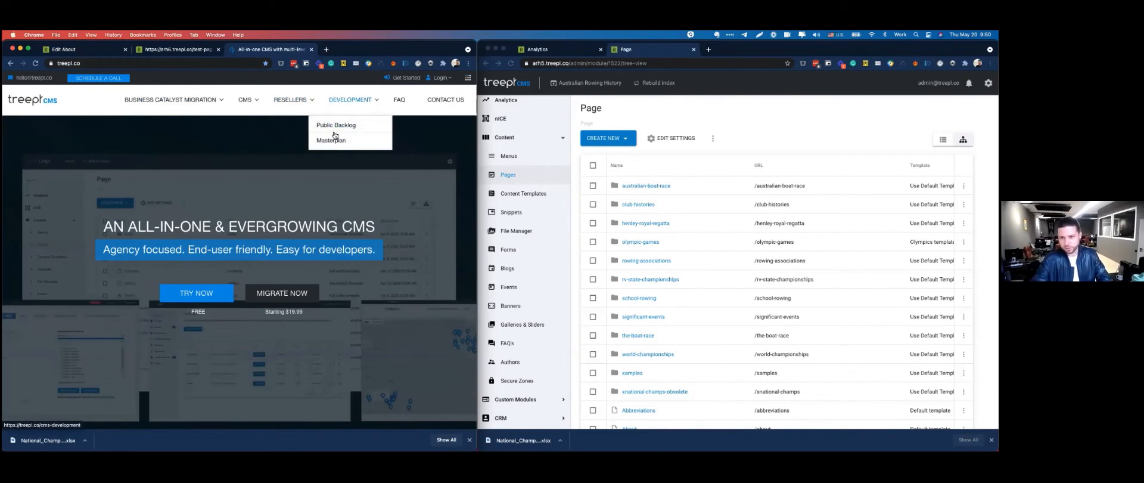
click(336, 128)
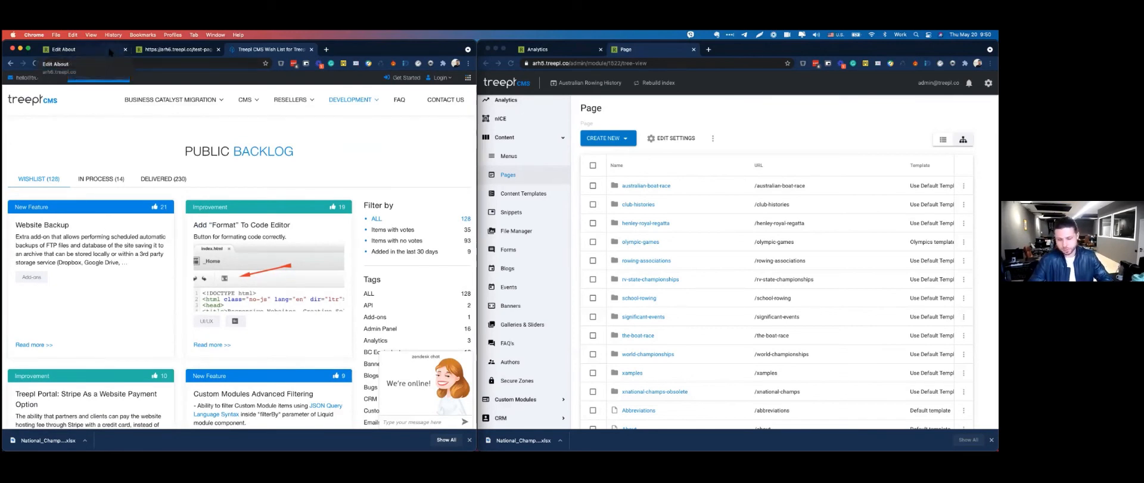
Open the File Manager in both admins, leaving the About page editor without saving its changes.
click(111, 52)
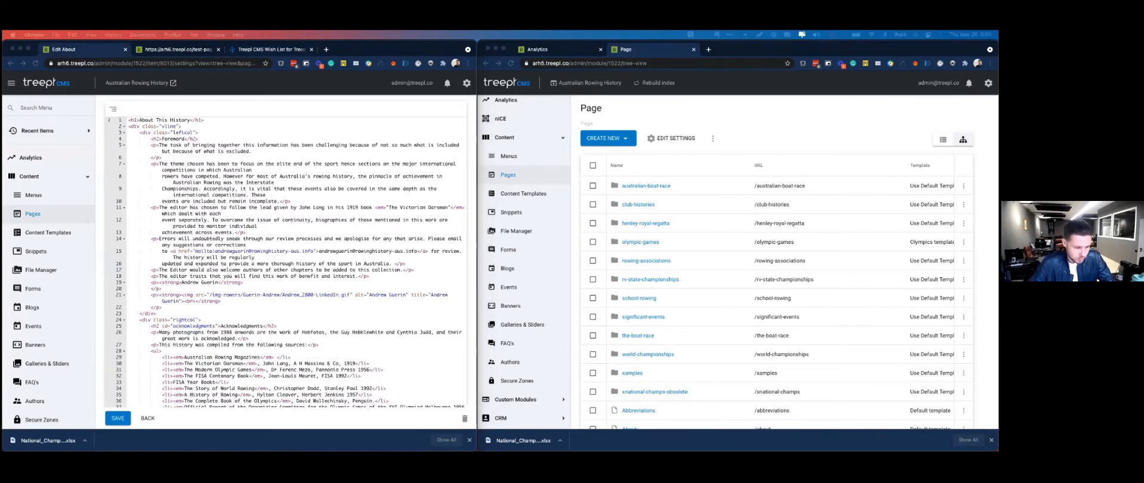
scroll(41, 305, down, 3)
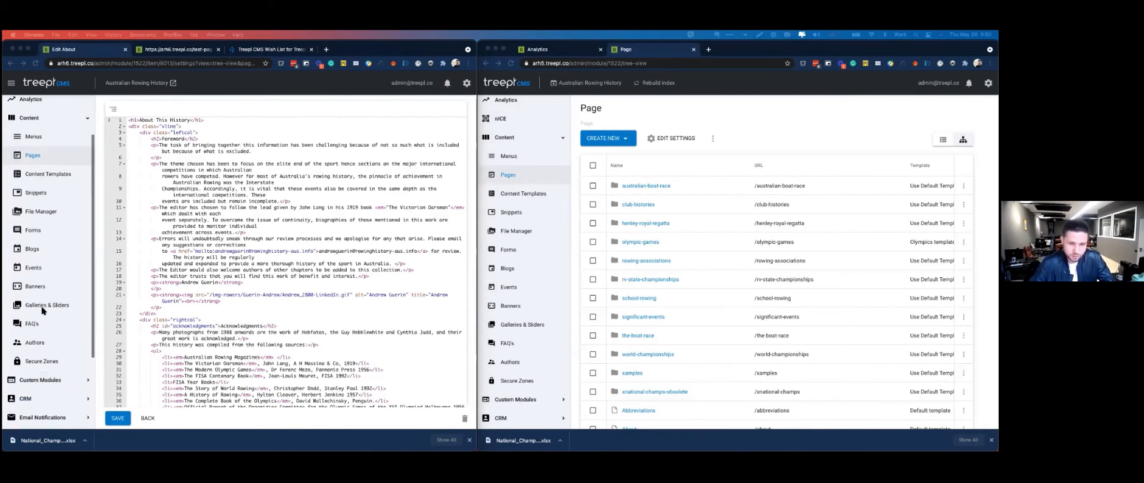
scroll(43, 310, up, 3)
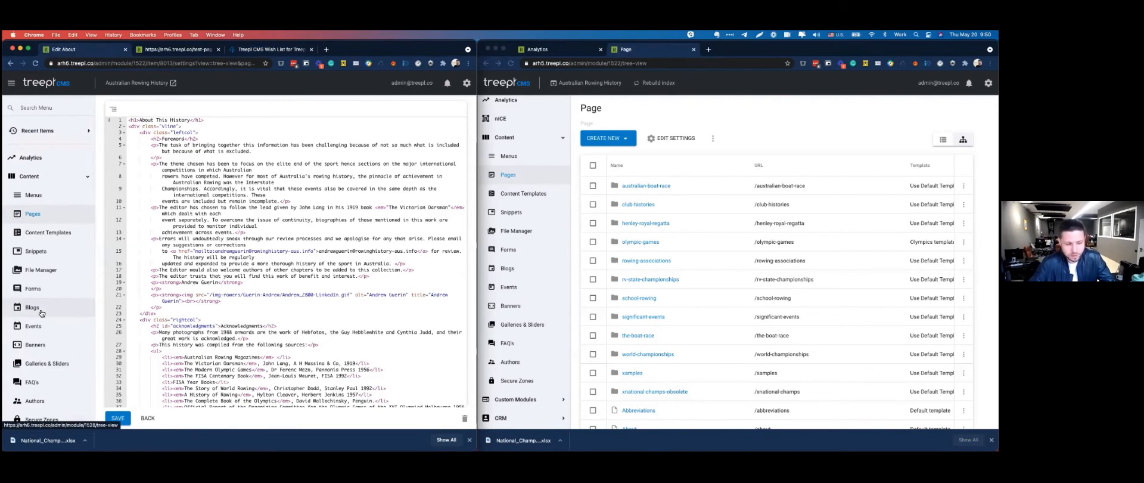
scroll(63, 370, down, 1)
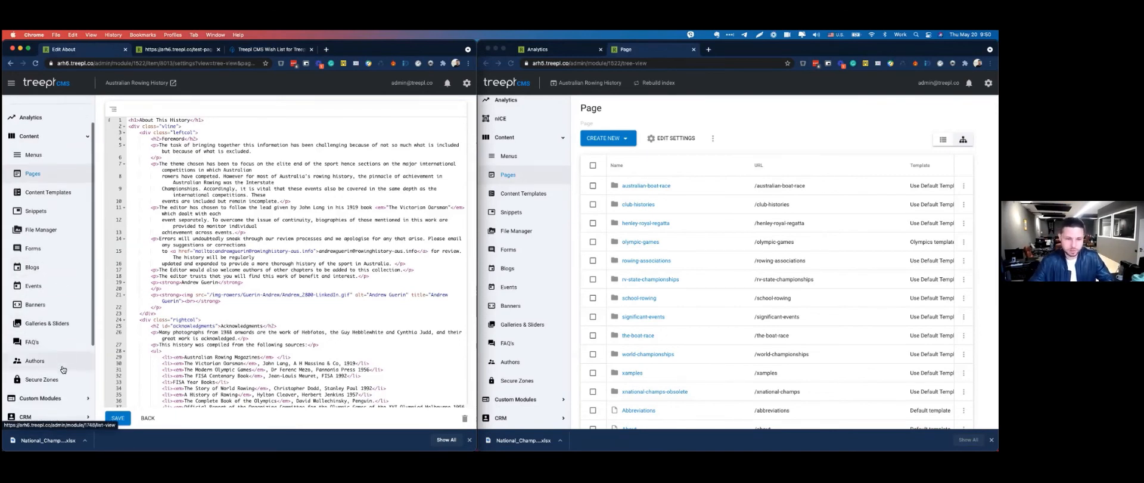
click(54, 230)
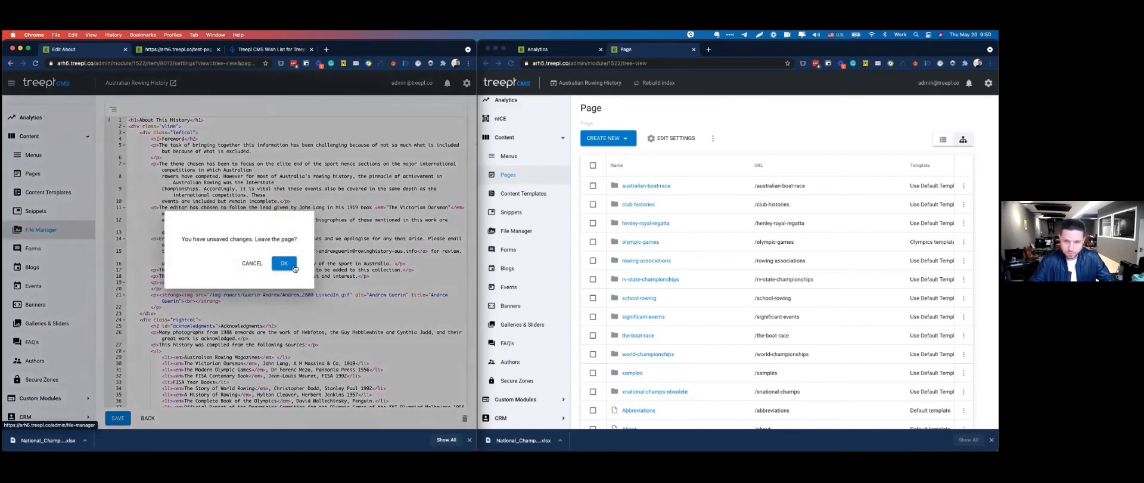
click(285, 263)
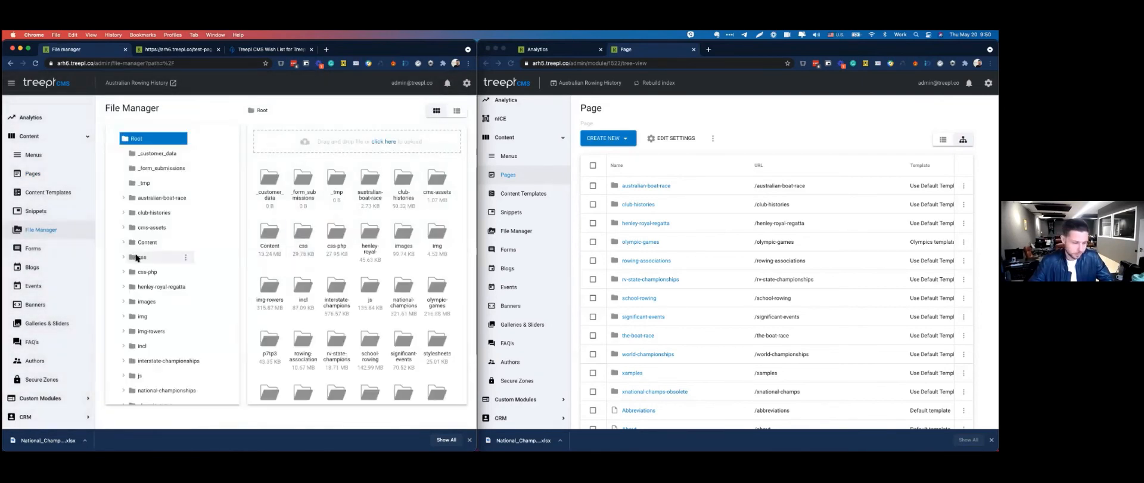
click(520, 234)
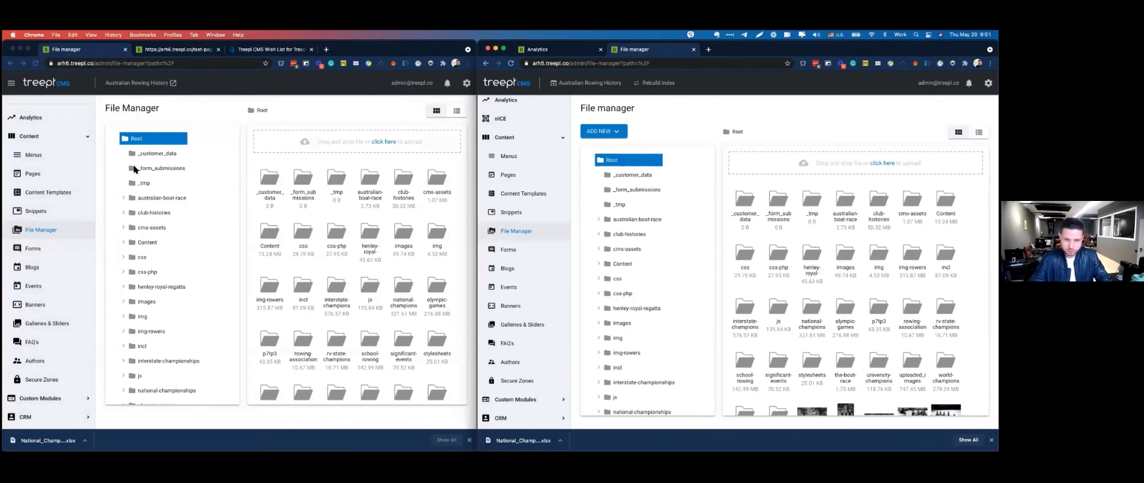
Open assoc-murray-rowing-old.html, assoc-qld.html and assoc-ra.html from the Content/ContentTemplates folder in the v6 File Manager.
click(124, 241)
click(124, 242)
click(128, 257)
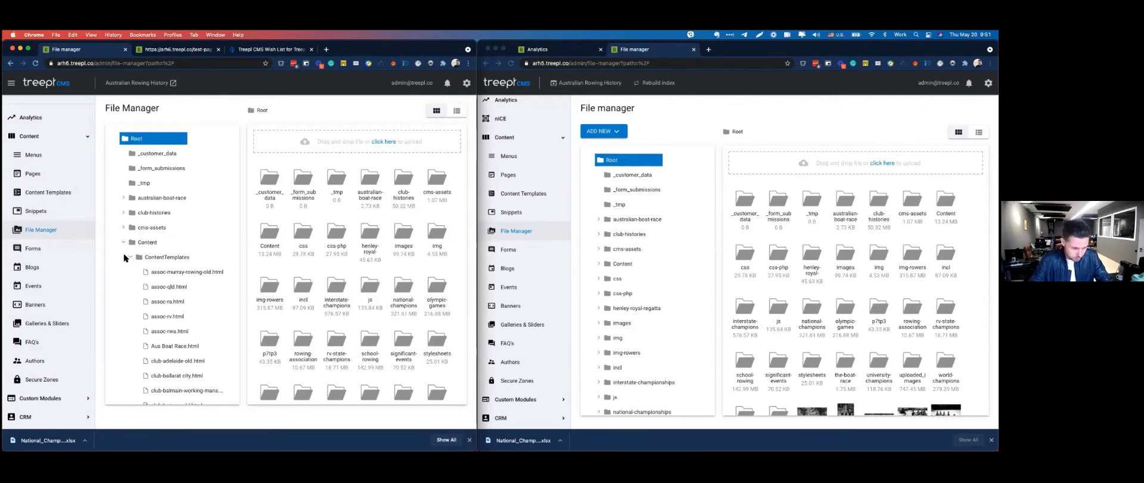
click(153, 273)
click(168, 286)
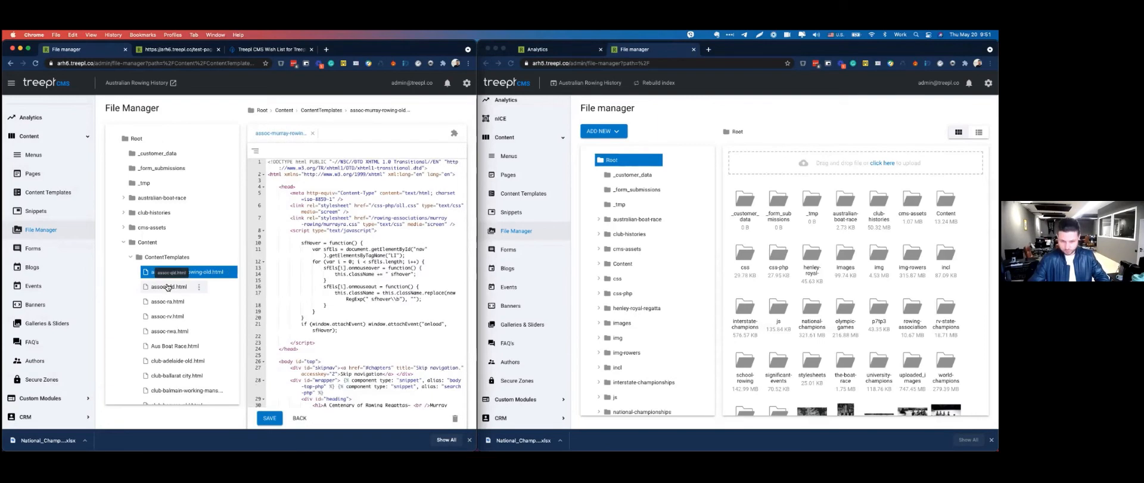
click(168, 301)
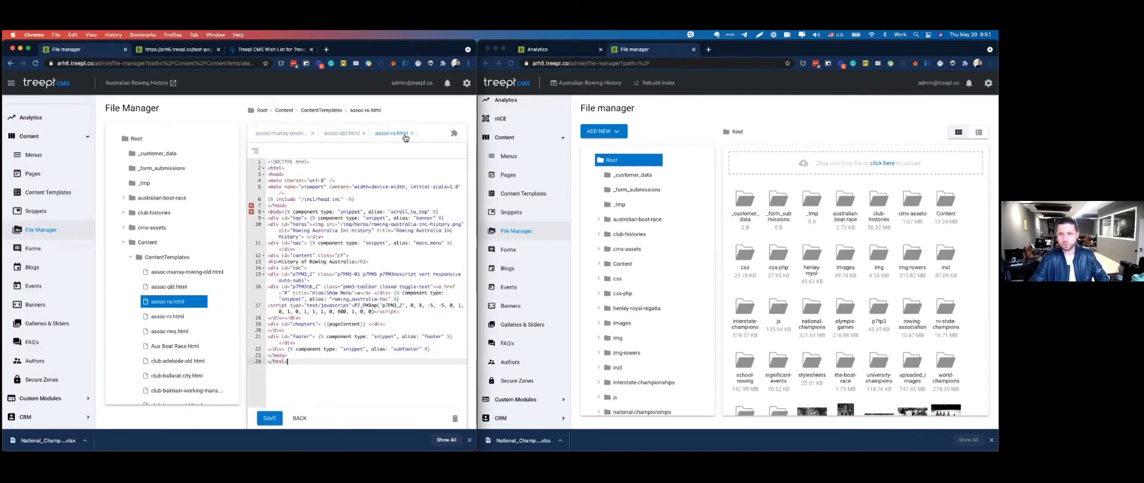
Collapse the v6 admin's side menu and compare the code of the open assoc-qld.html and assoc-ra.html files.
click(10, 85)
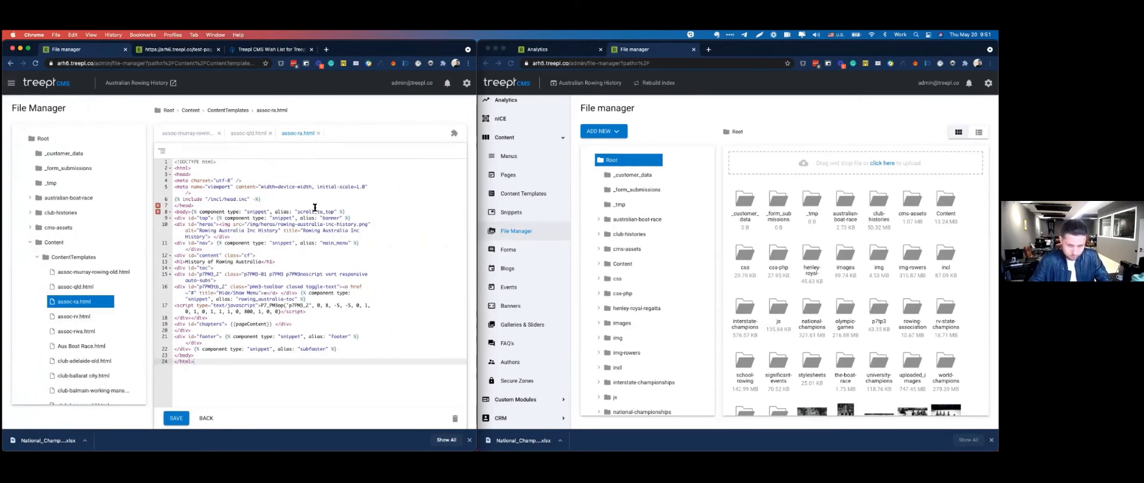
click(251, 132)
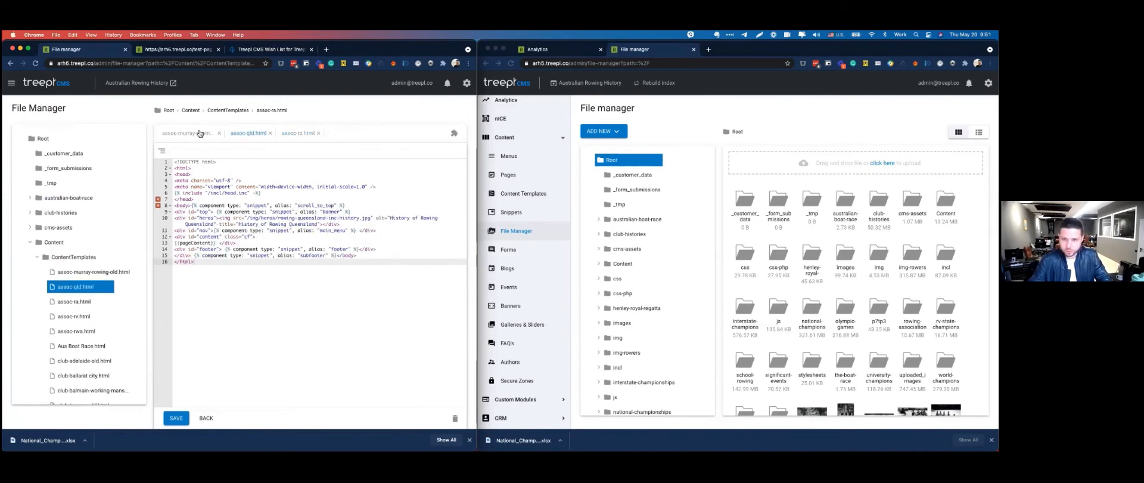
click(286, 133)
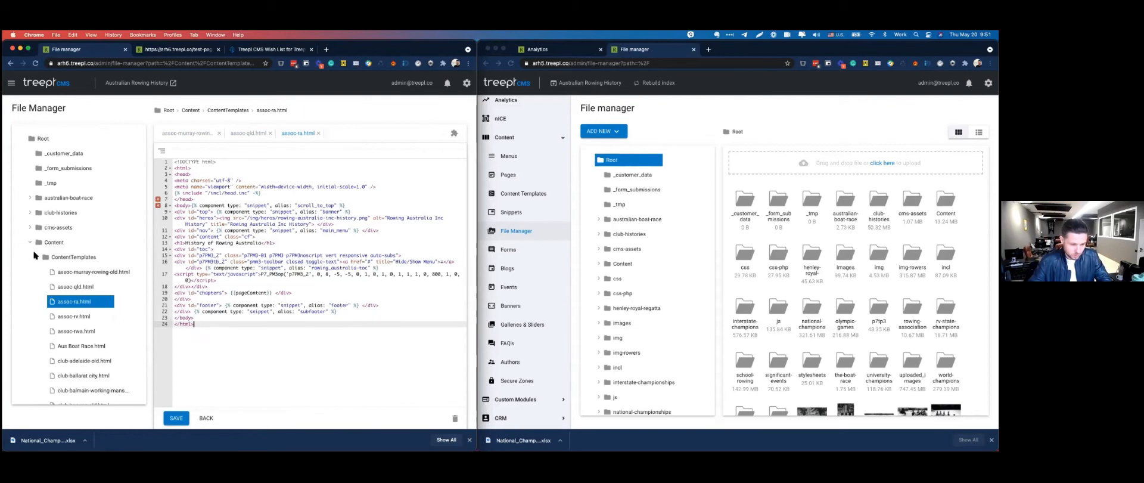
Add the test line "fdafdafdas" at the end of assoc-ra.html and switch to assoc-qld.html without saving.
key(Return)
text(fdafdafdas)
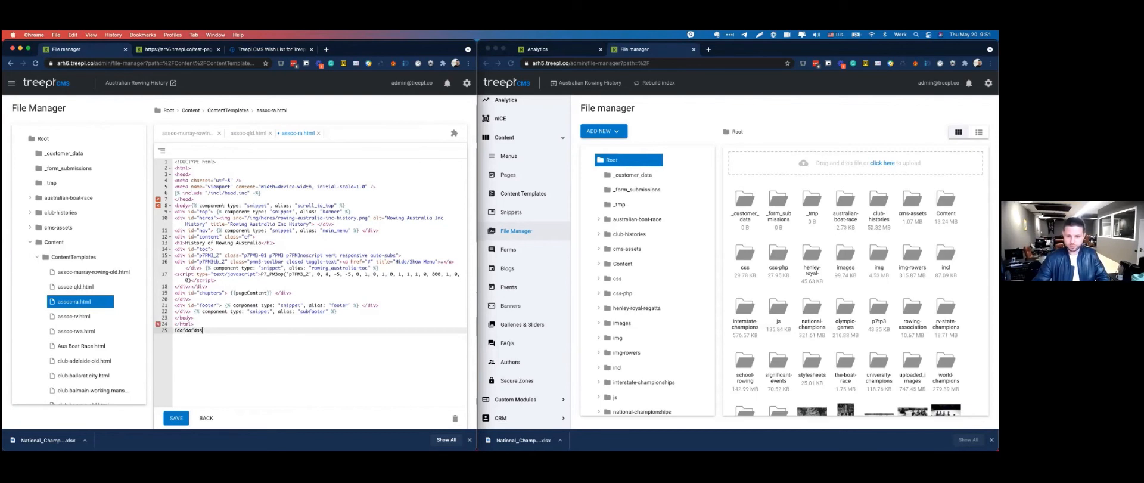
click(243, 133)
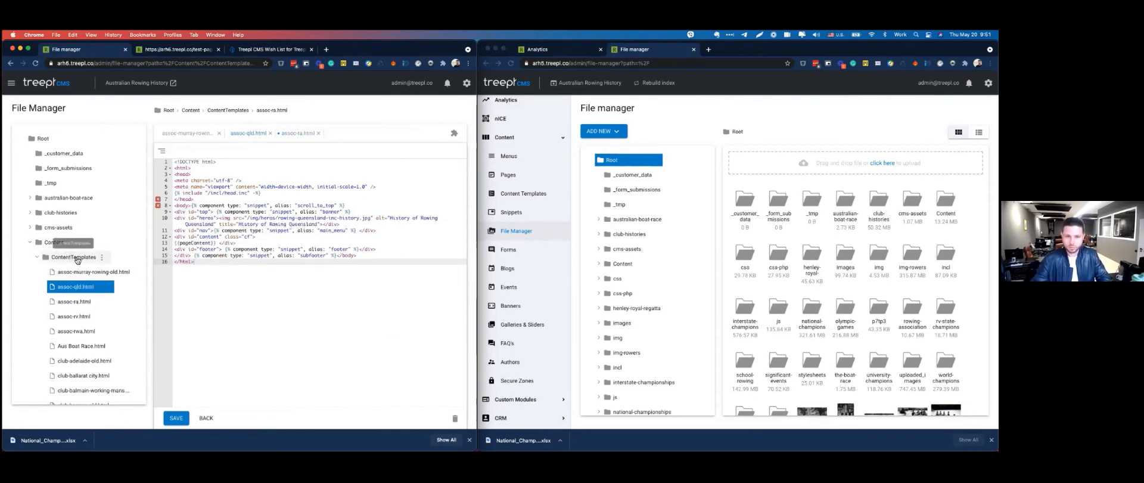
View the Content folder, return to the assoc-qld.html code, and view the club-histories folder.
click(66, 241)
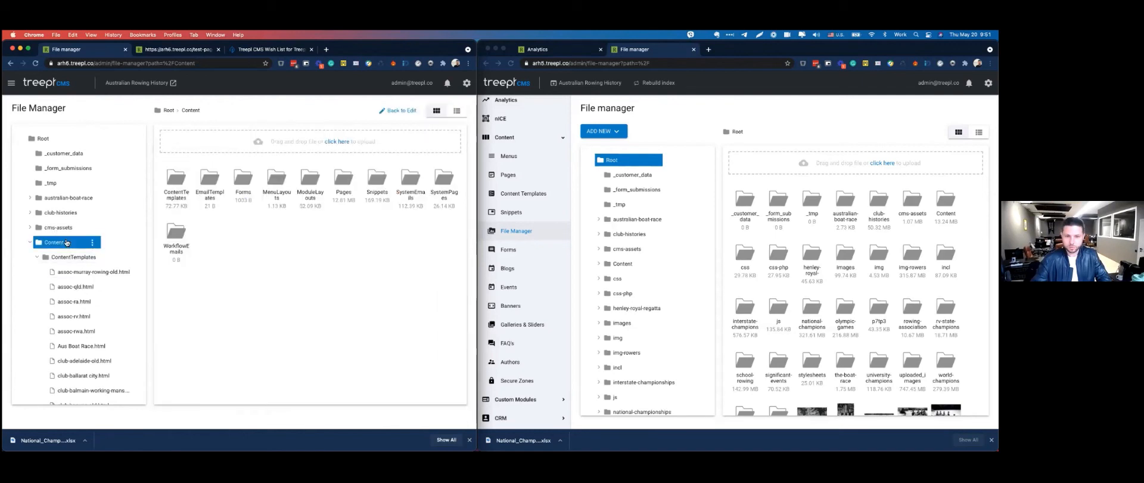
click(81, 287)
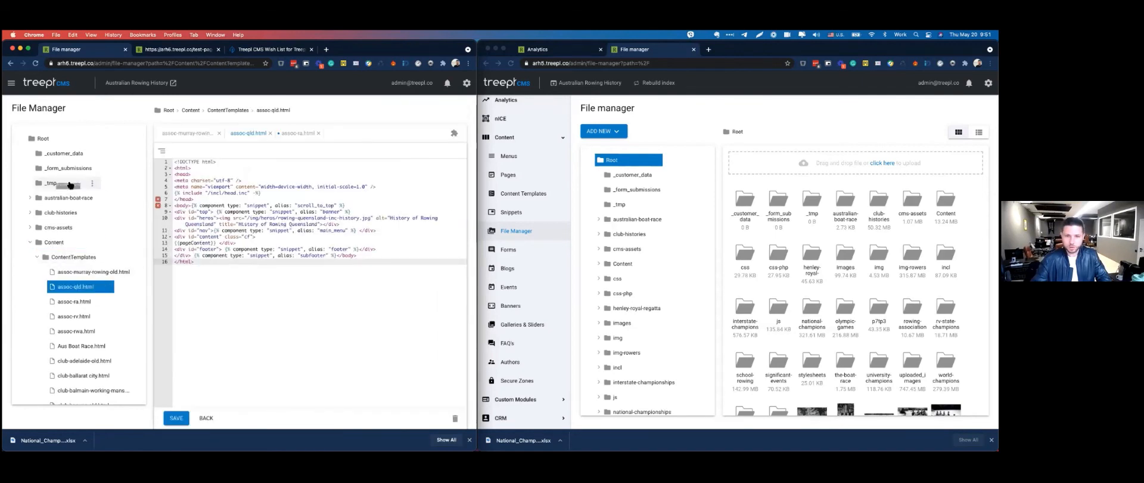
click(43, 212)
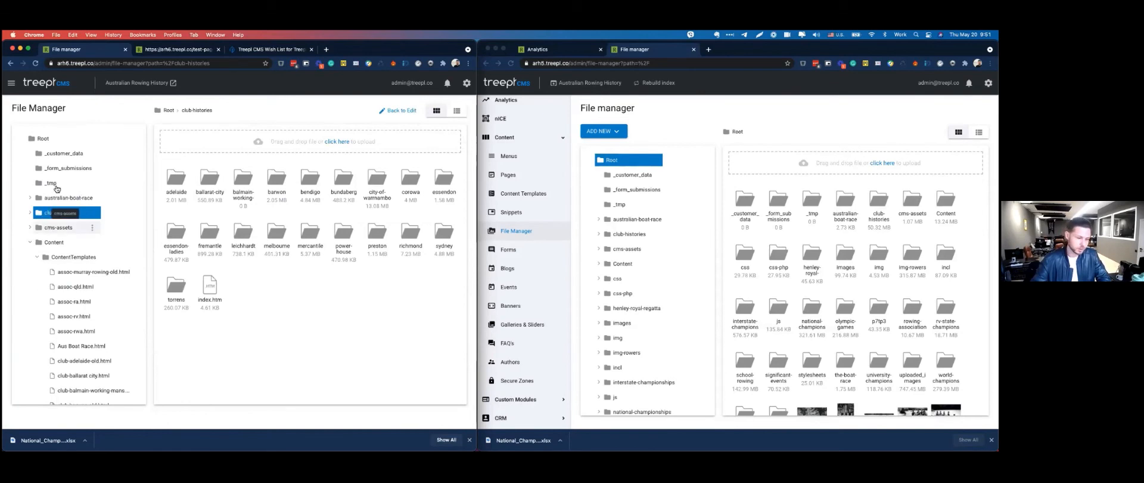
Restore the side menu, return to the open files, and save assoc-ra.html without the test line.
click(11, 84)
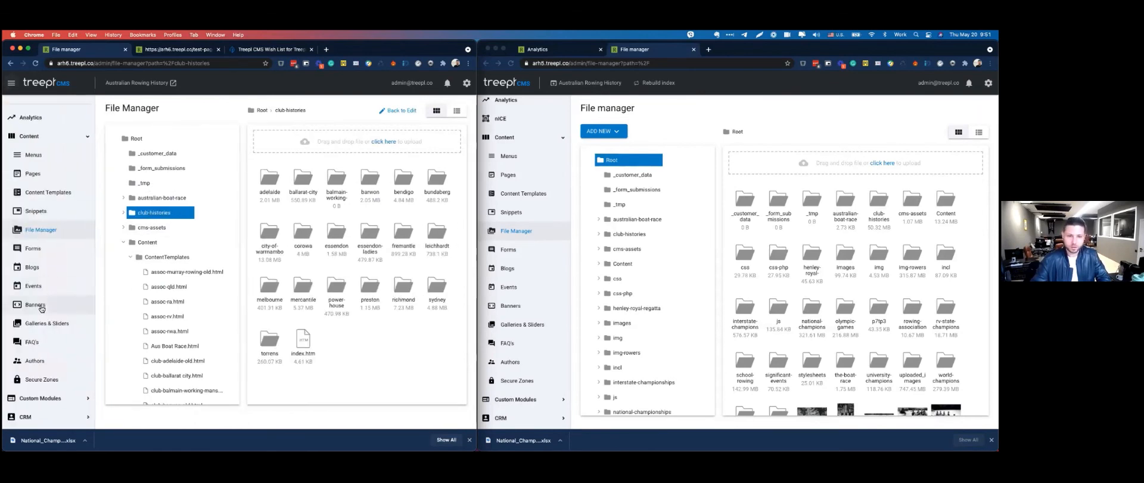
click(40, 249)
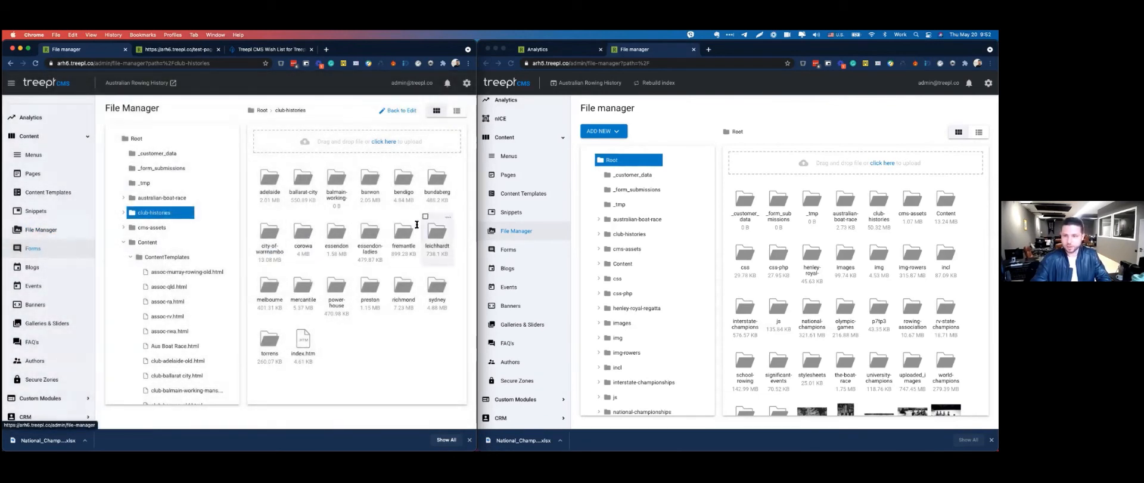
click(401, 115)
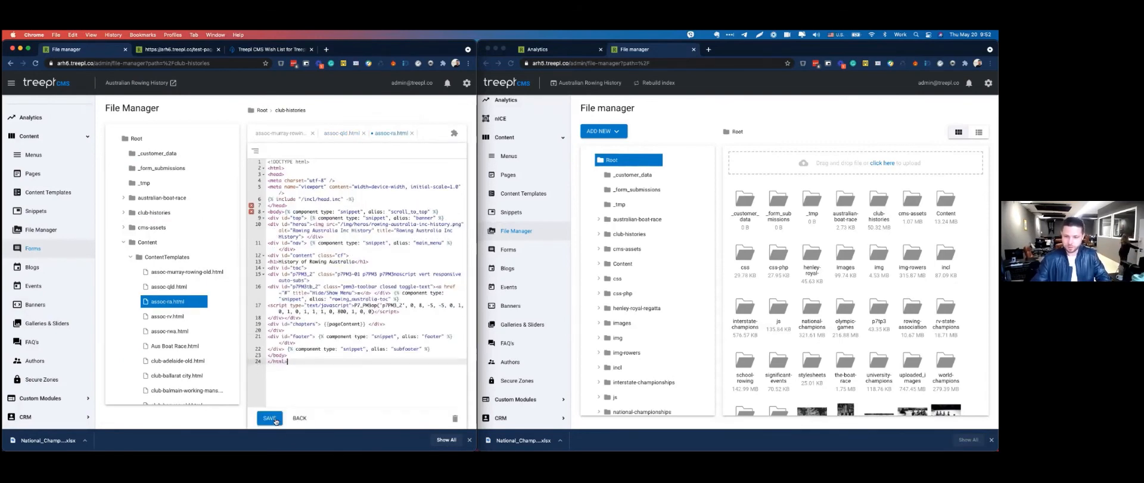
click(269, 417)
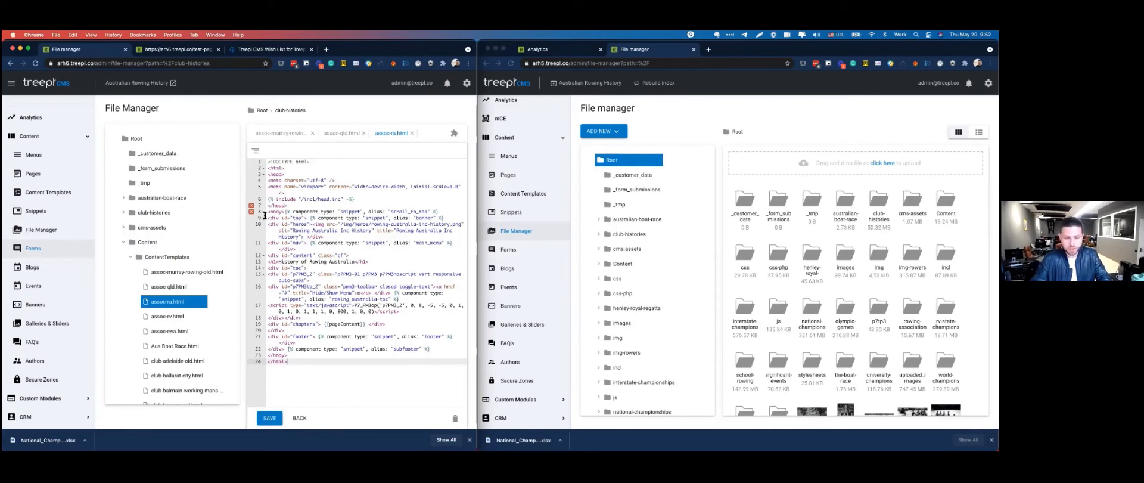
Visit the Blogs module and return to the File Manager's previously open files, with assoc-ra.html in the editor.
click(66, 267)
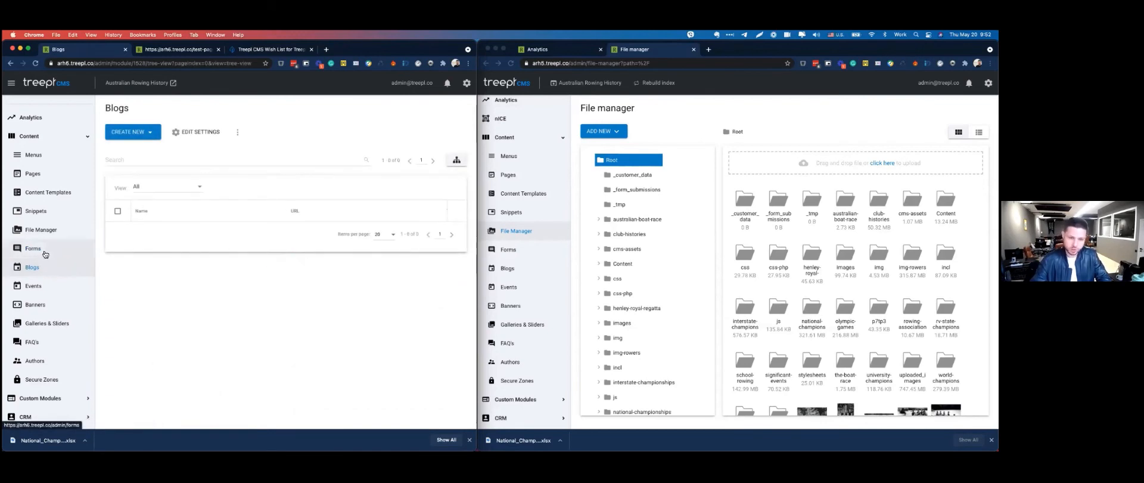
click(52, 229)
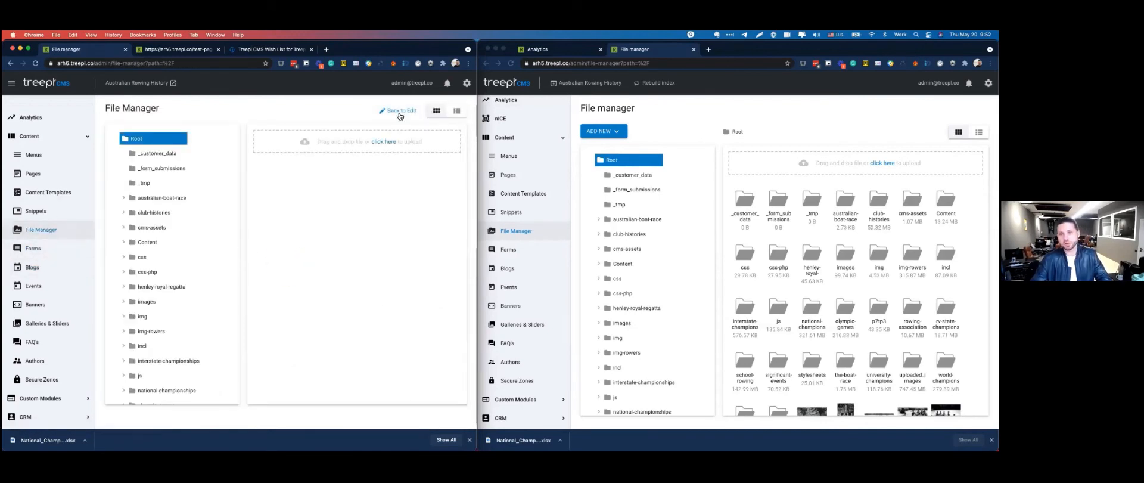
click(400, 111)
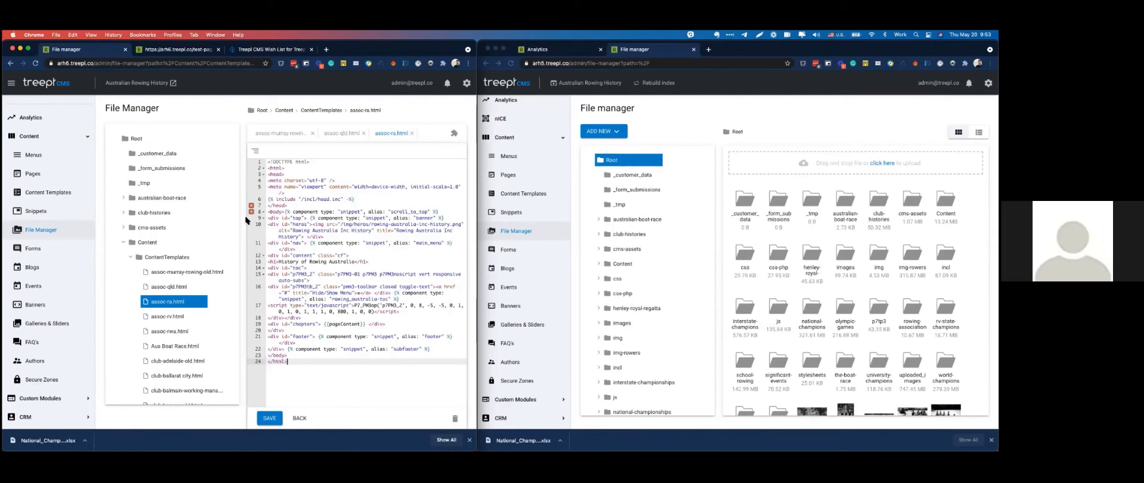
key(XF86AudioRaiseVolume)
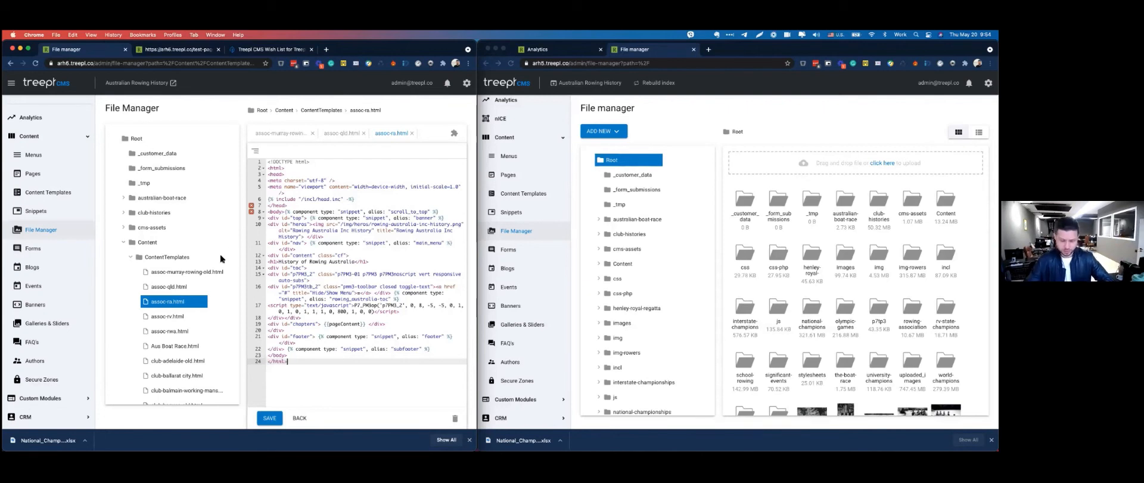
key(XF86AudioRaiseVolume)
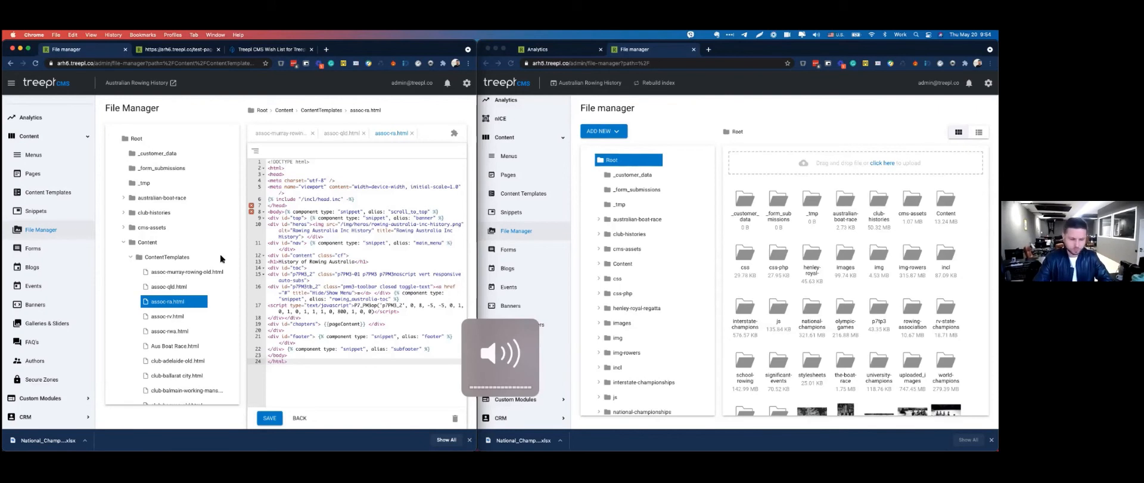